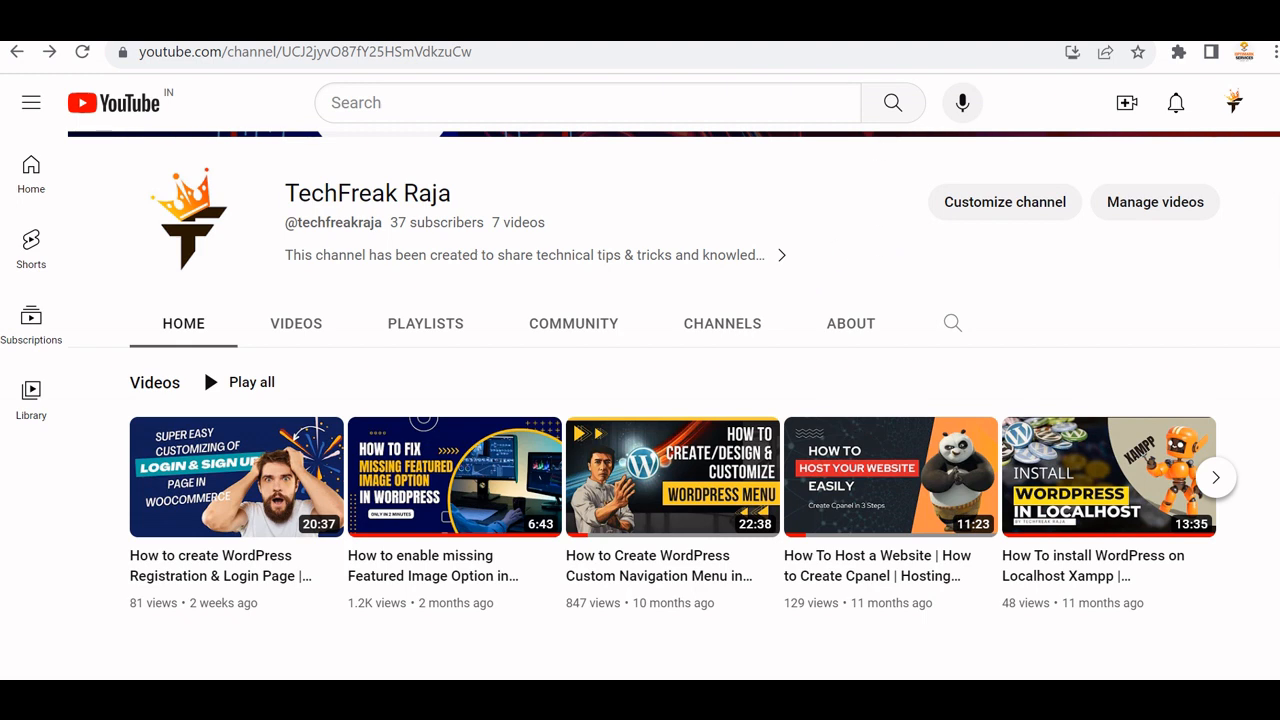
# Open a new browser tab from the YouTube channel page.
pyautogui.hotkey('ctrl', 't')
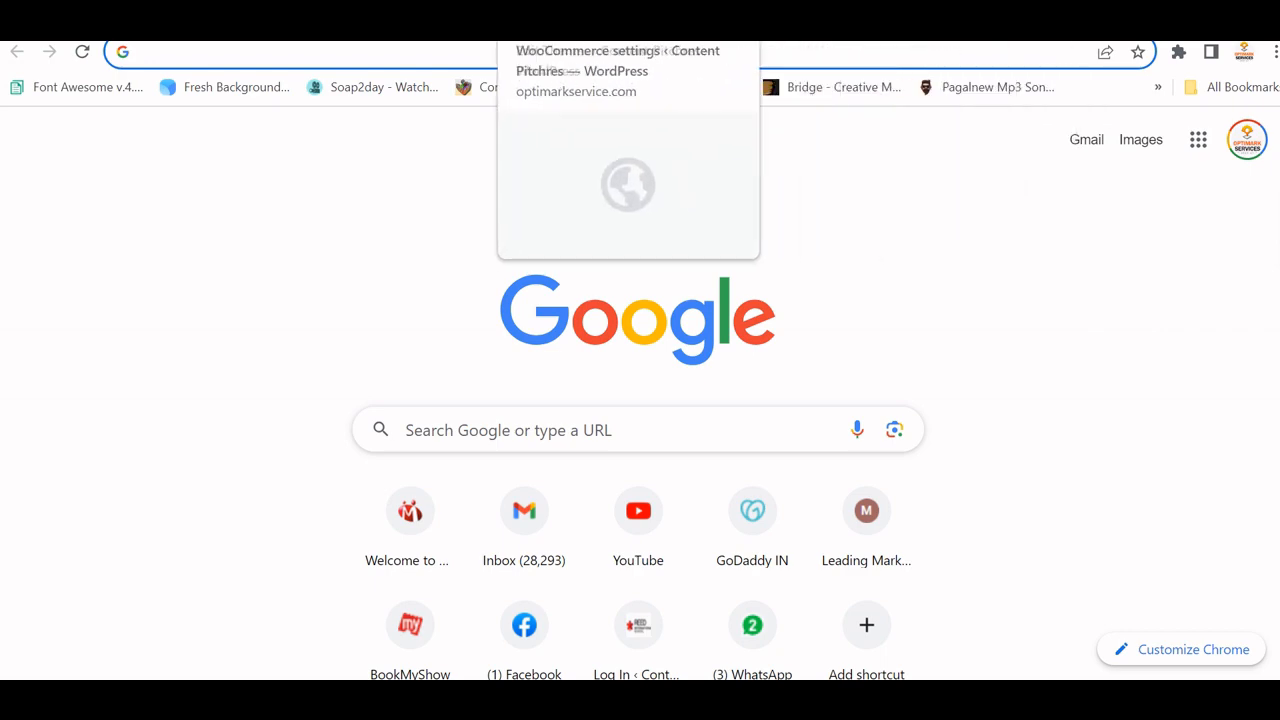
# Look through the WooCommerce Accounts & Privacy account-creation settings.
pyautogui.click(504, 20)
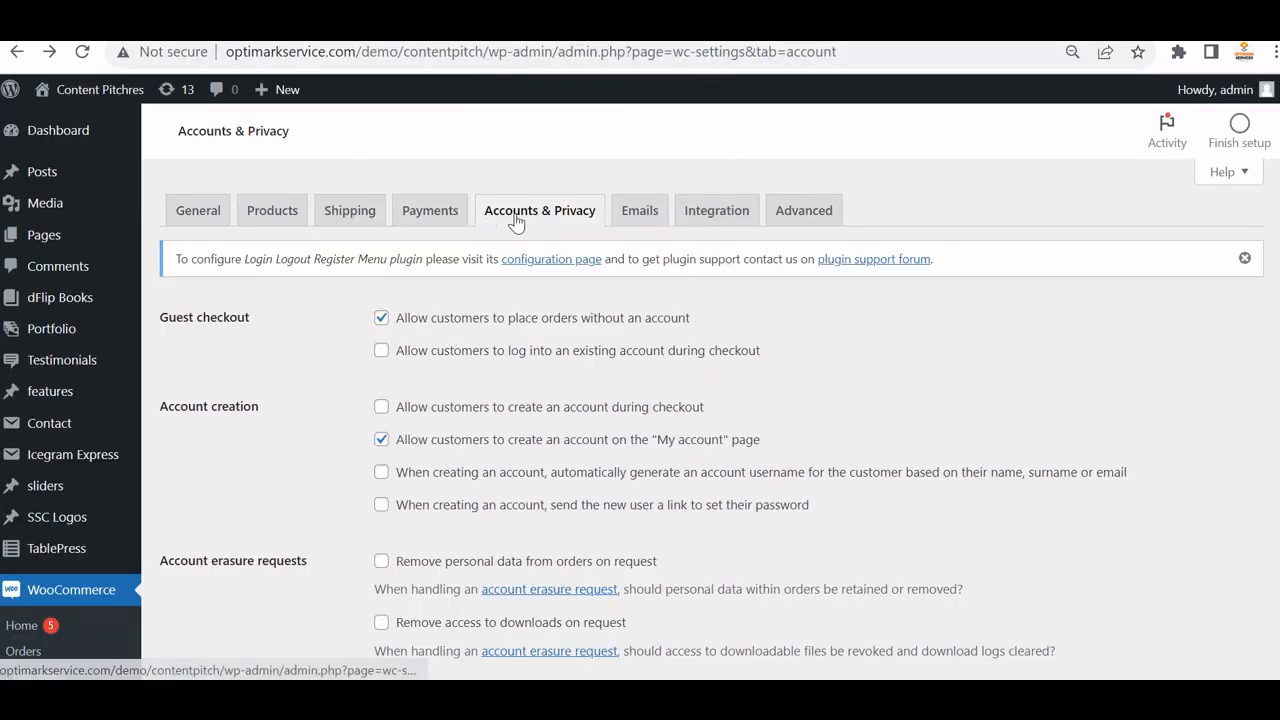
pyautogui.scroll(-2, 560, 360)
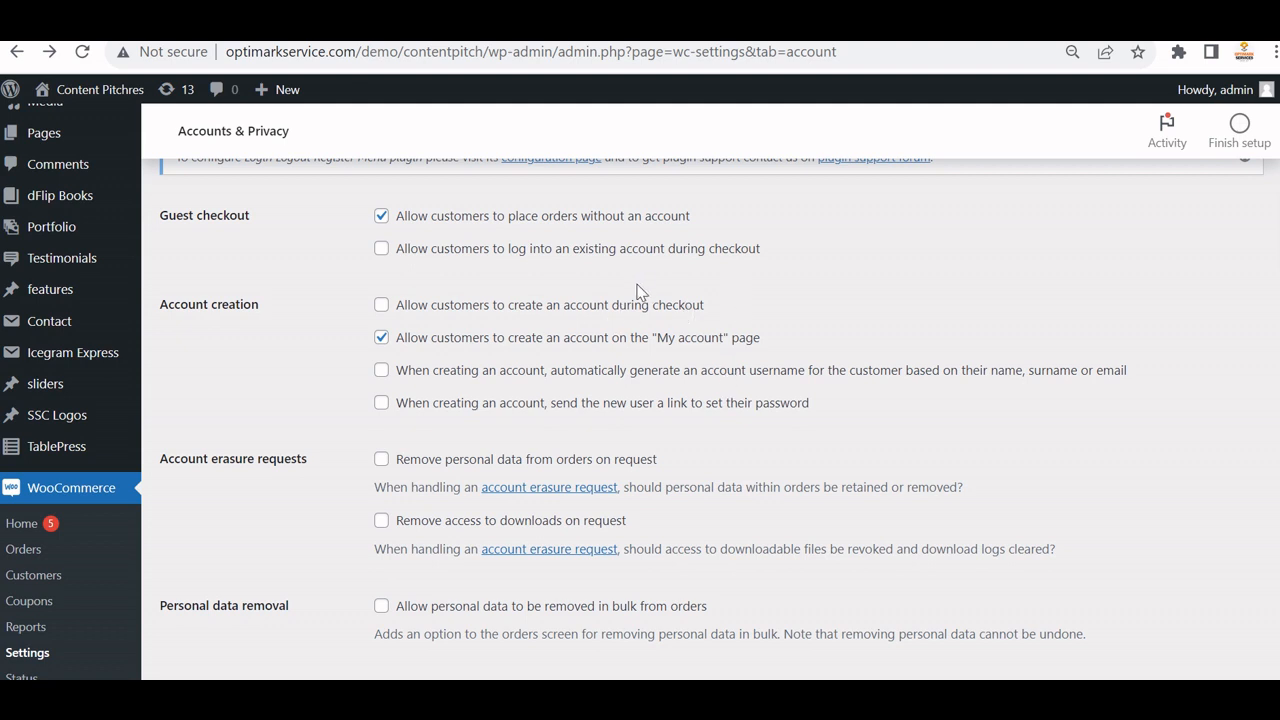
pyautogui.scroll(2, 645, 300)
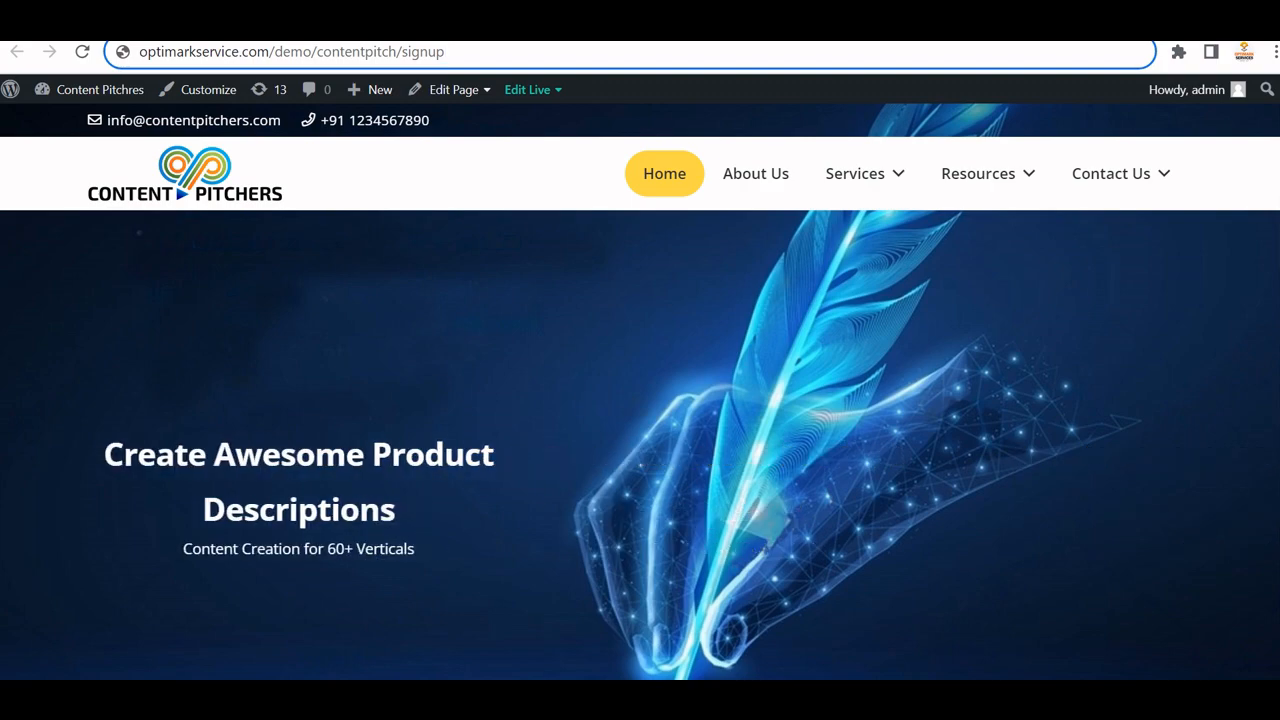
# Load the site's my-account page and highlight its 'already logged in' message.
pyautogui.moveTo(401, 52); pyautogui.dragTo(595, 61)
pyautogui.write('my-accoun')
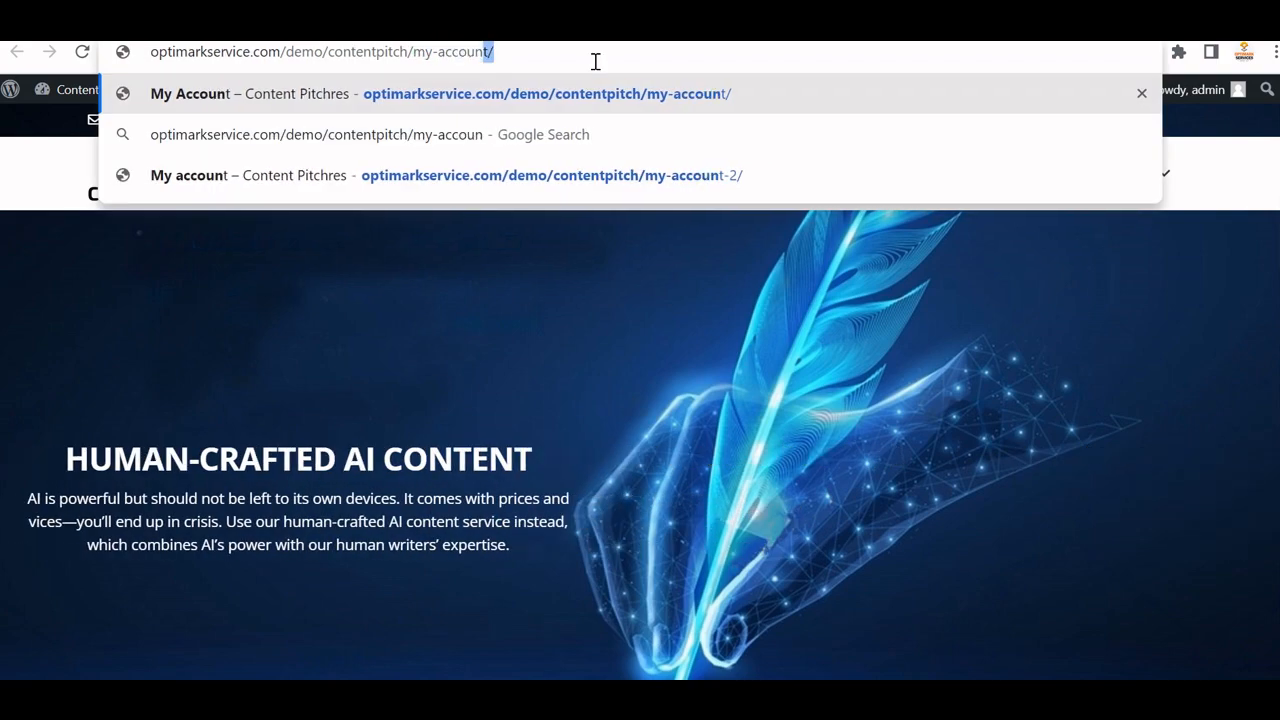
pyautogui.press('Return')
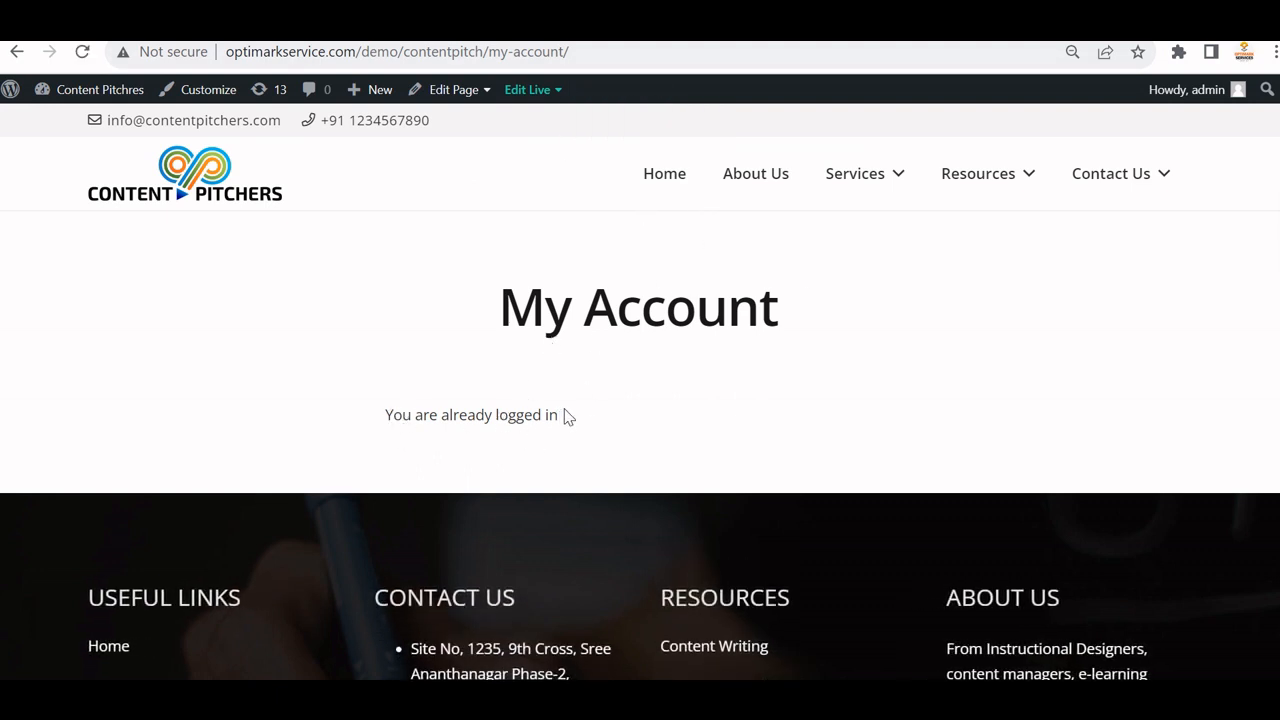
pyautogui.moveTo(566, 417); pyautogui.dragTo(365, 417)
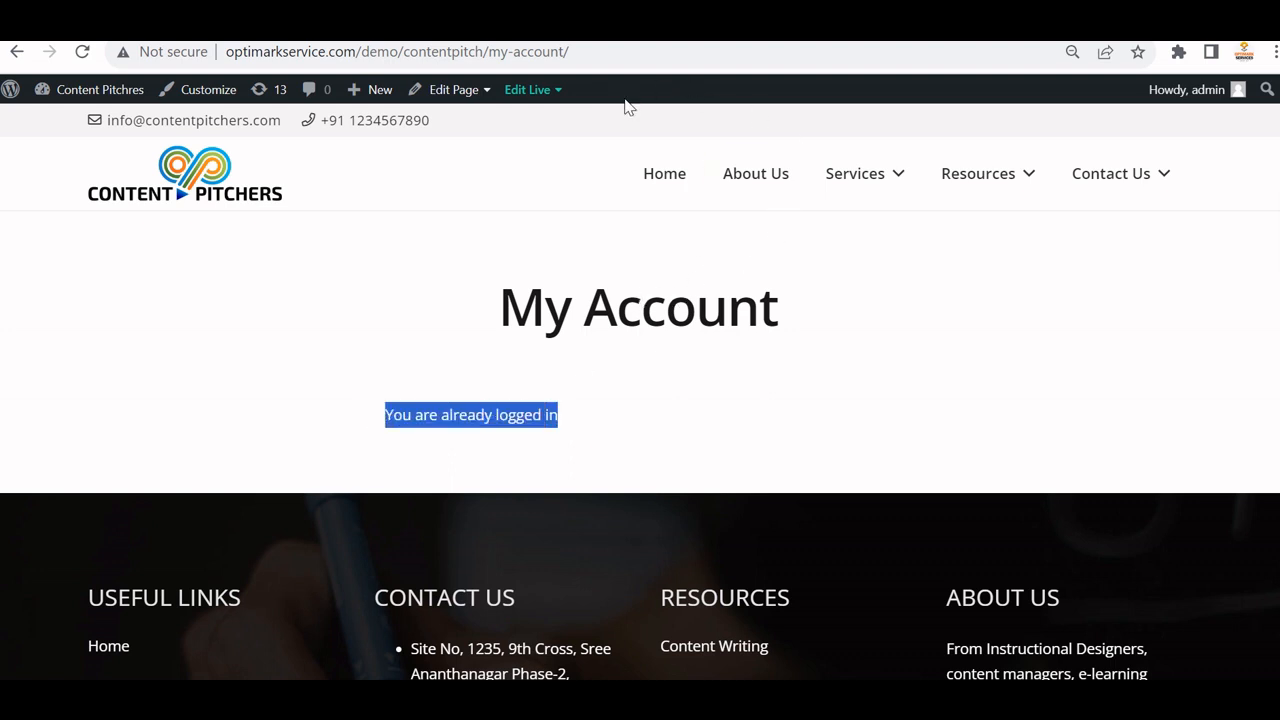
pyautogui.moveTo(1088, 180)
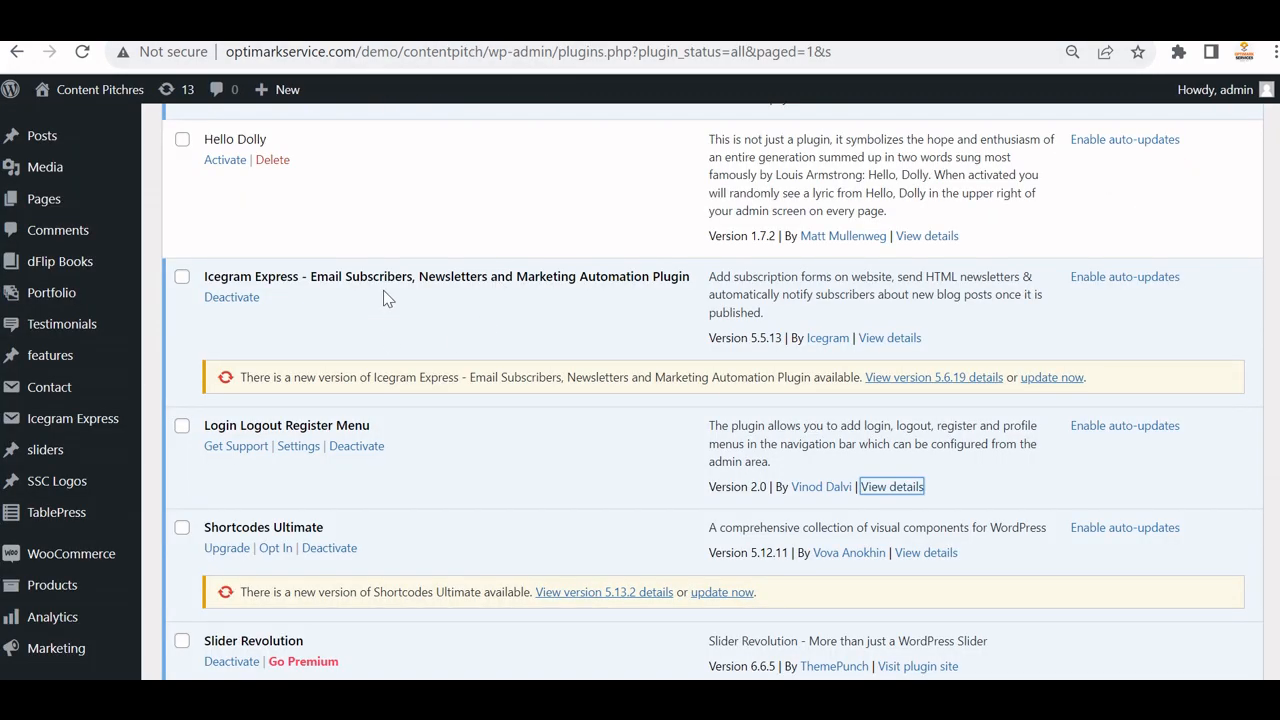
# Scan the Installed Plugins list, then go to Plugins > Add New.
pyautogui.scroll(8, 440, 283)
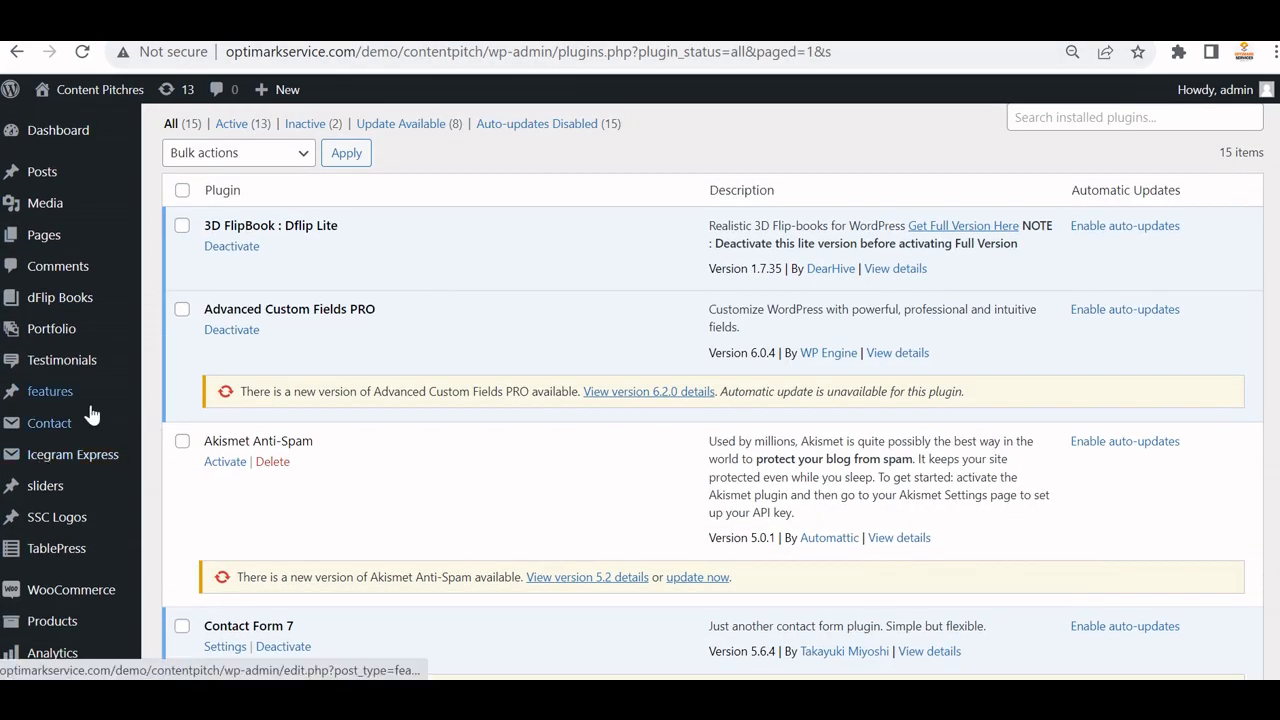
pyautogui.scroll(-3, 88, 415)
pyautogui.scroll(-2, 88, 400)
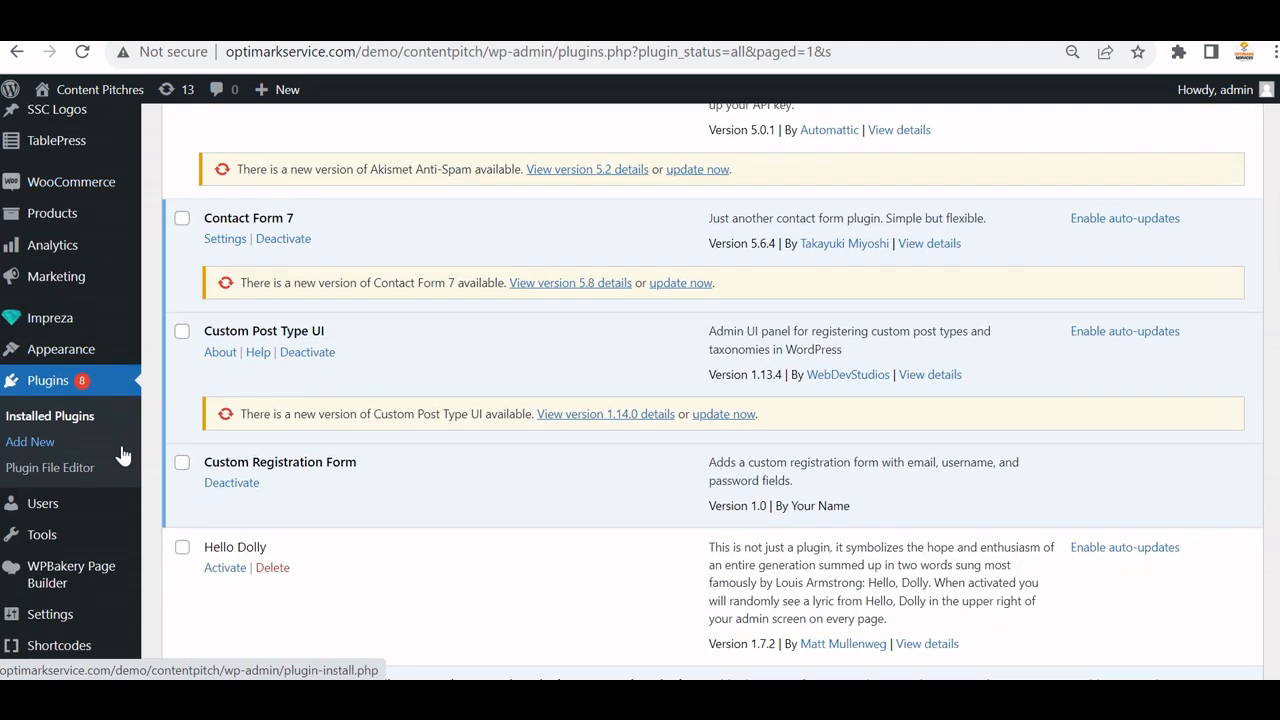
pyautogui.click(41, 446)
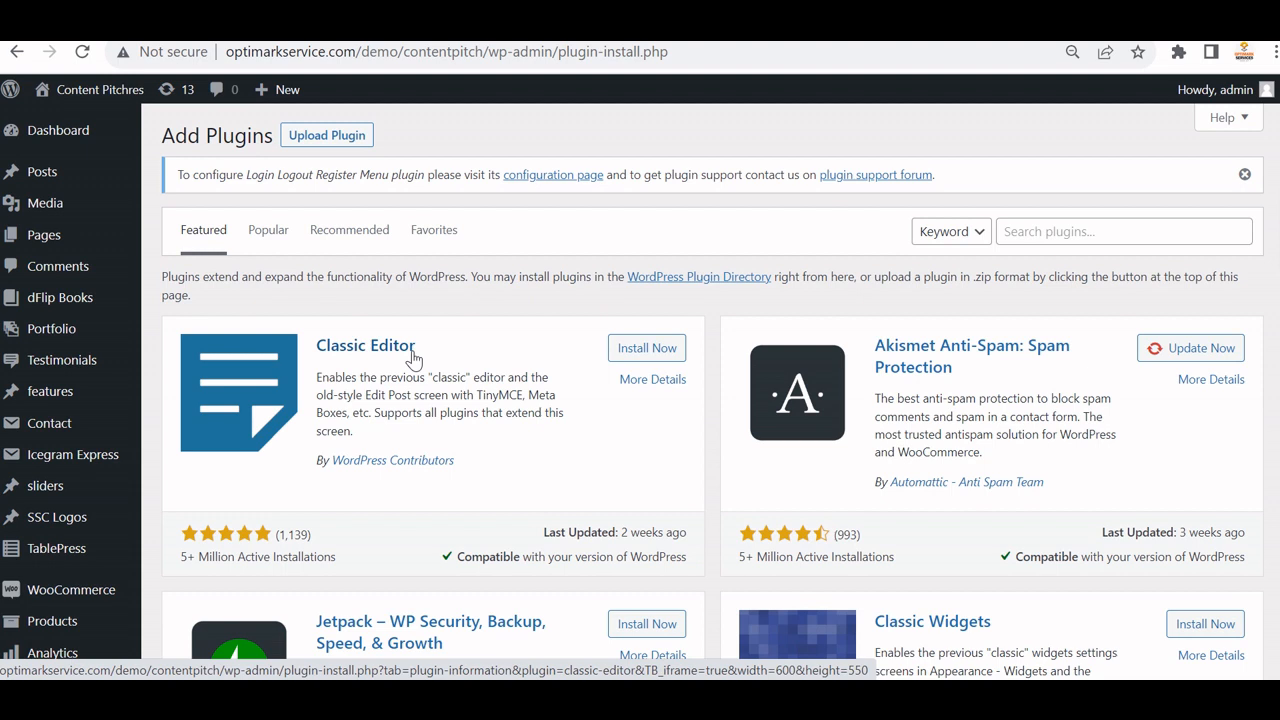
# Search plugins for 'login logout' and find Login Logout Register Menu marked Active.
pyautogui.click(1020, 231)
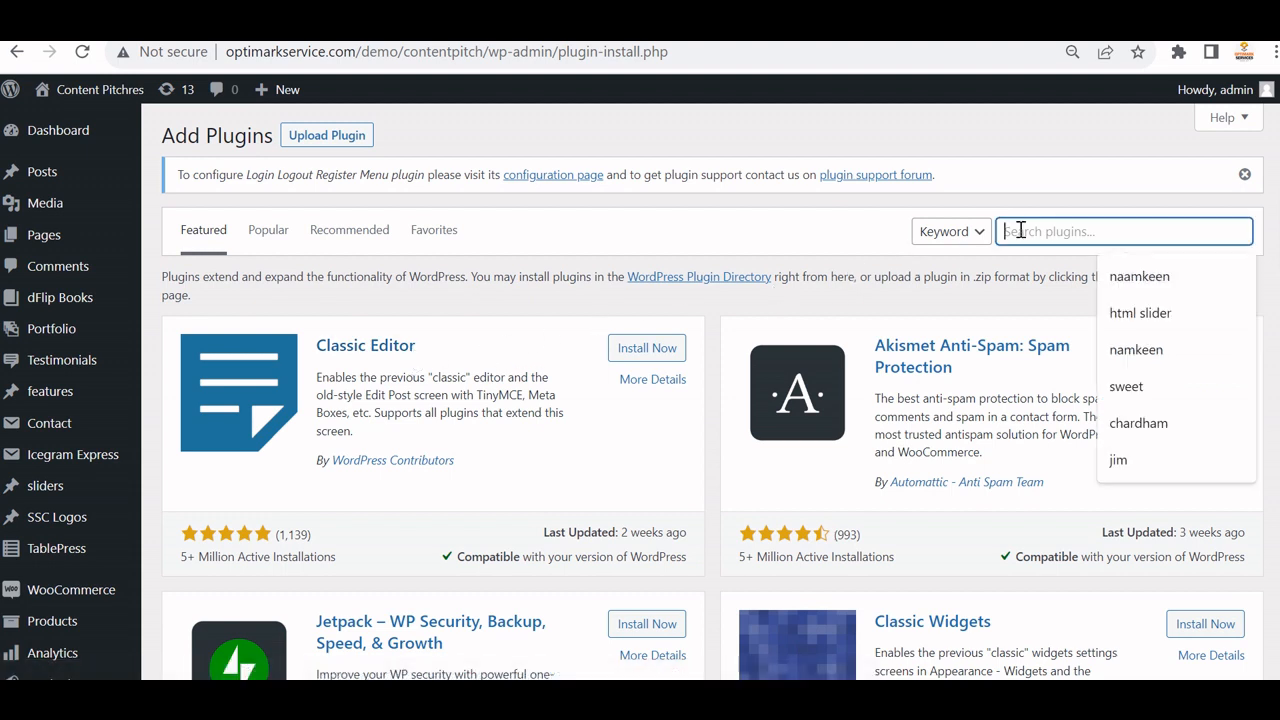
pyautogui.write('login ')
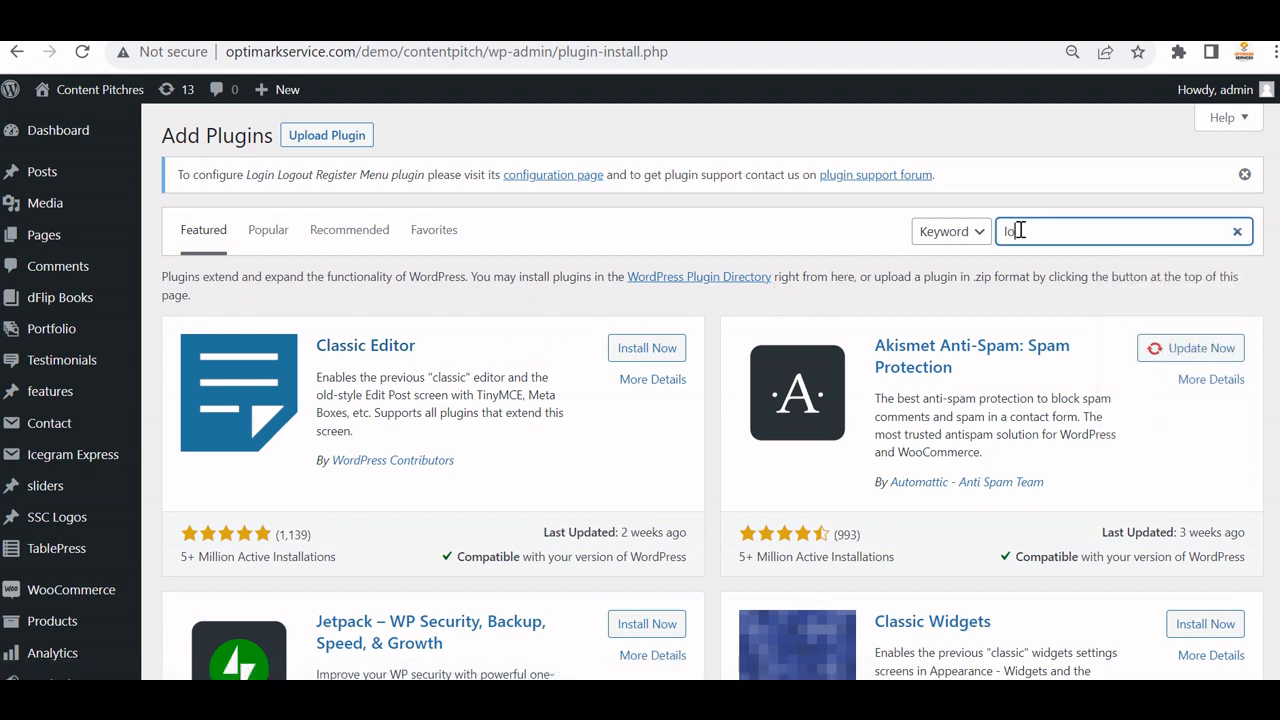
pyautogui.write('logout')
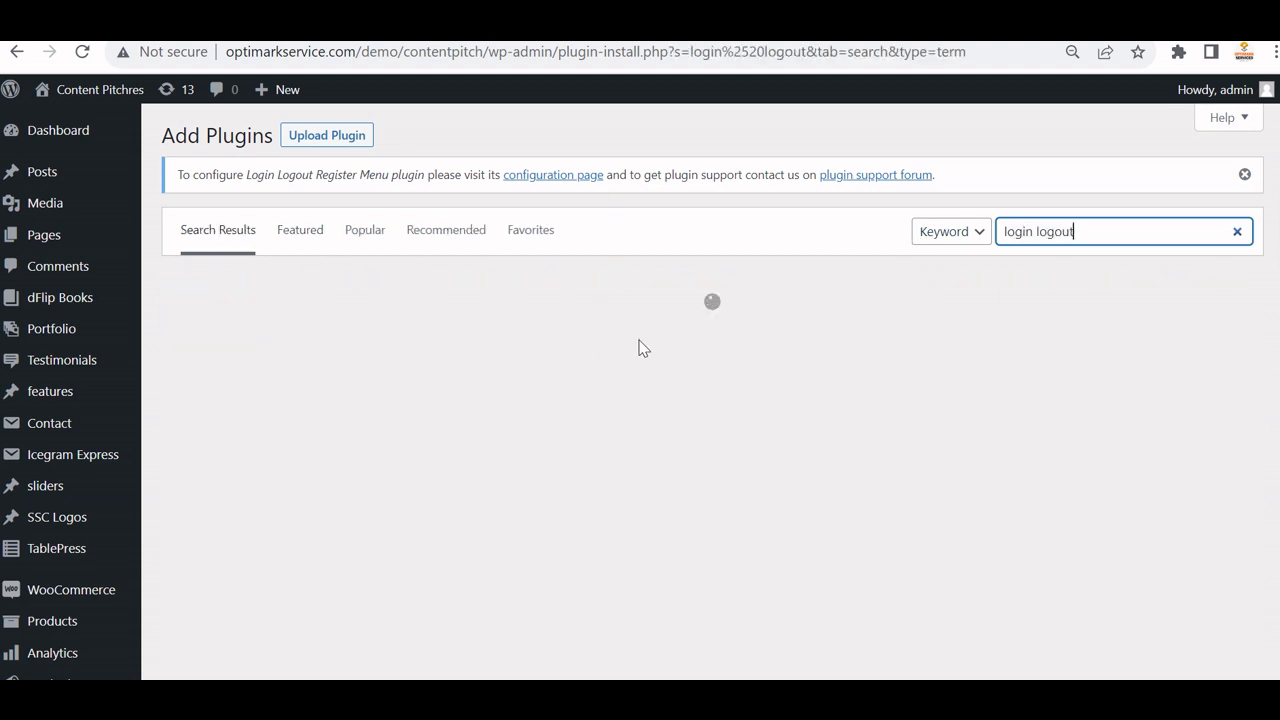
pyautogui.scroll(-2, 591, 374)
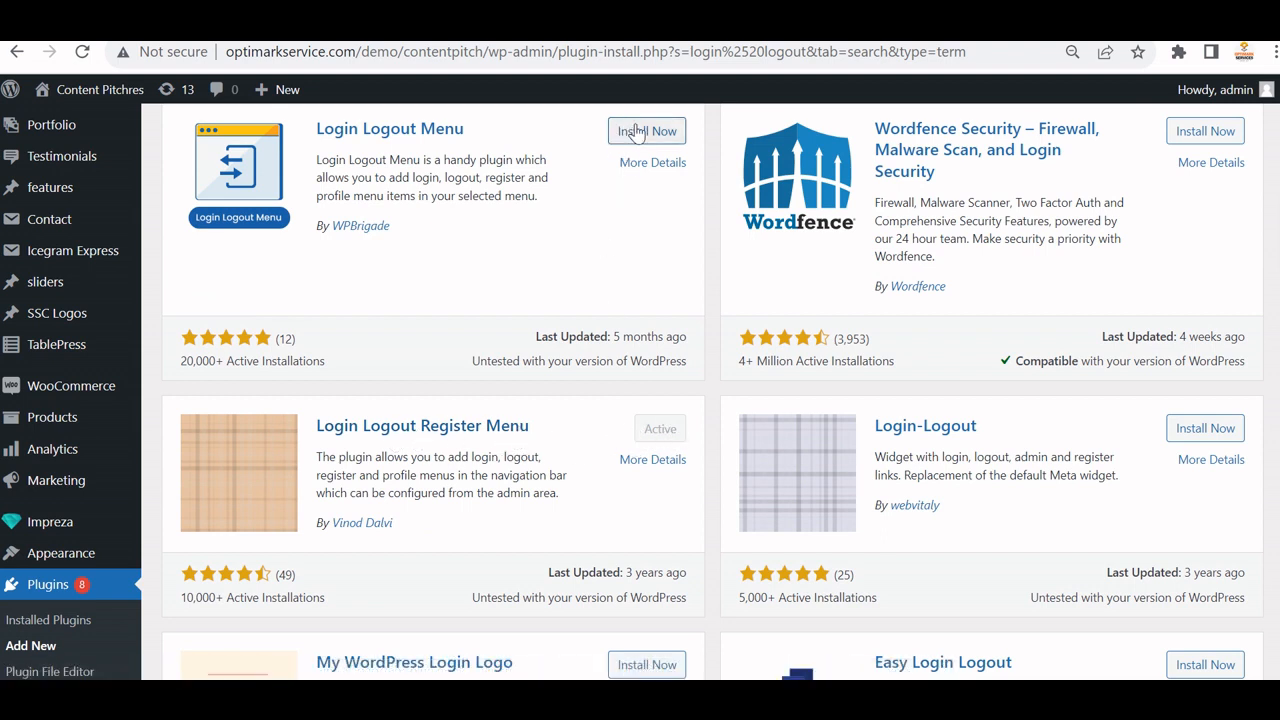
# View the Login Logout Register Menu plugin's details and screenshots, then close them.
pyautogui.click(662, 462)
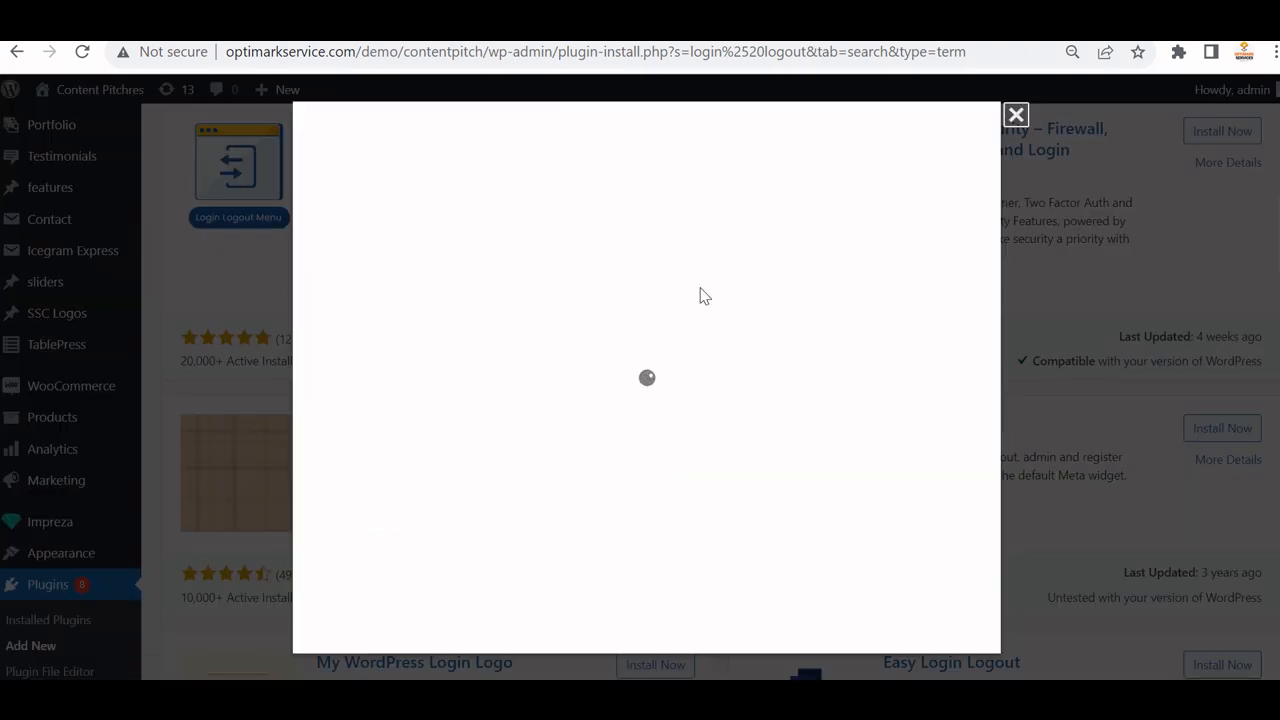
pyautogui.scroll(-1, 688, 254)
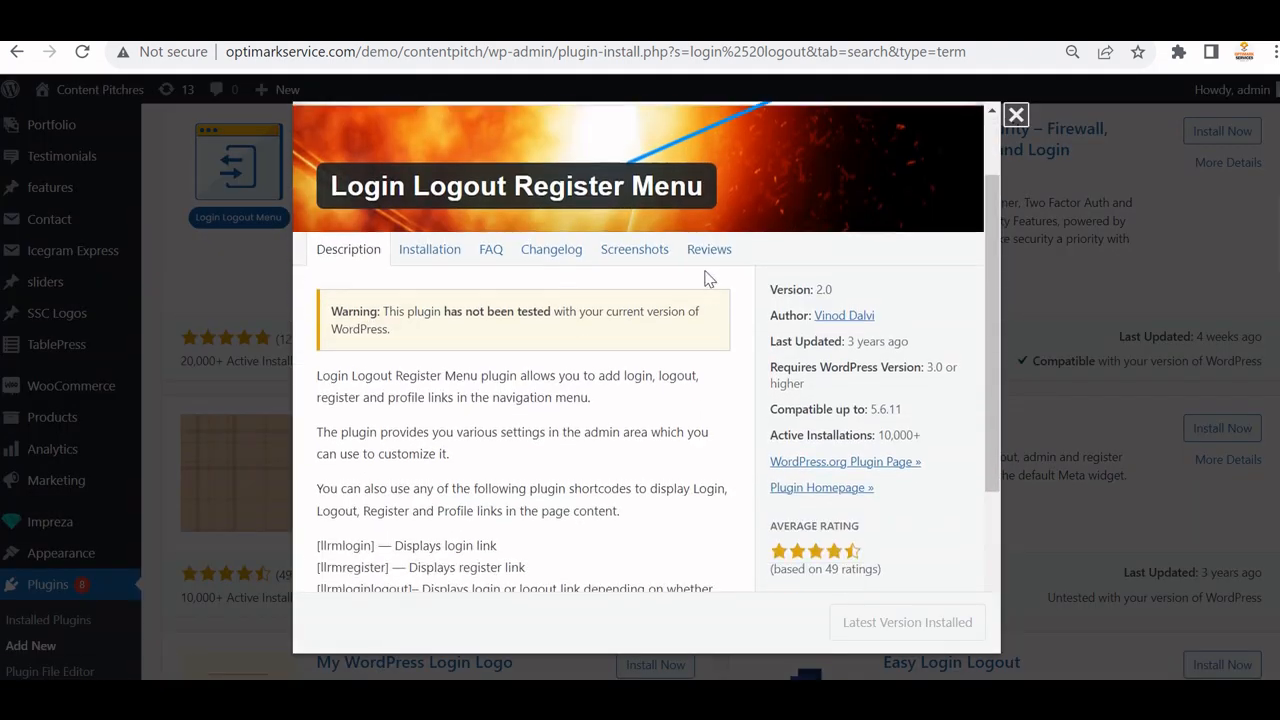
pyautogui.click(614, 249)
pyautogui.scroll(-5, 470, 415)
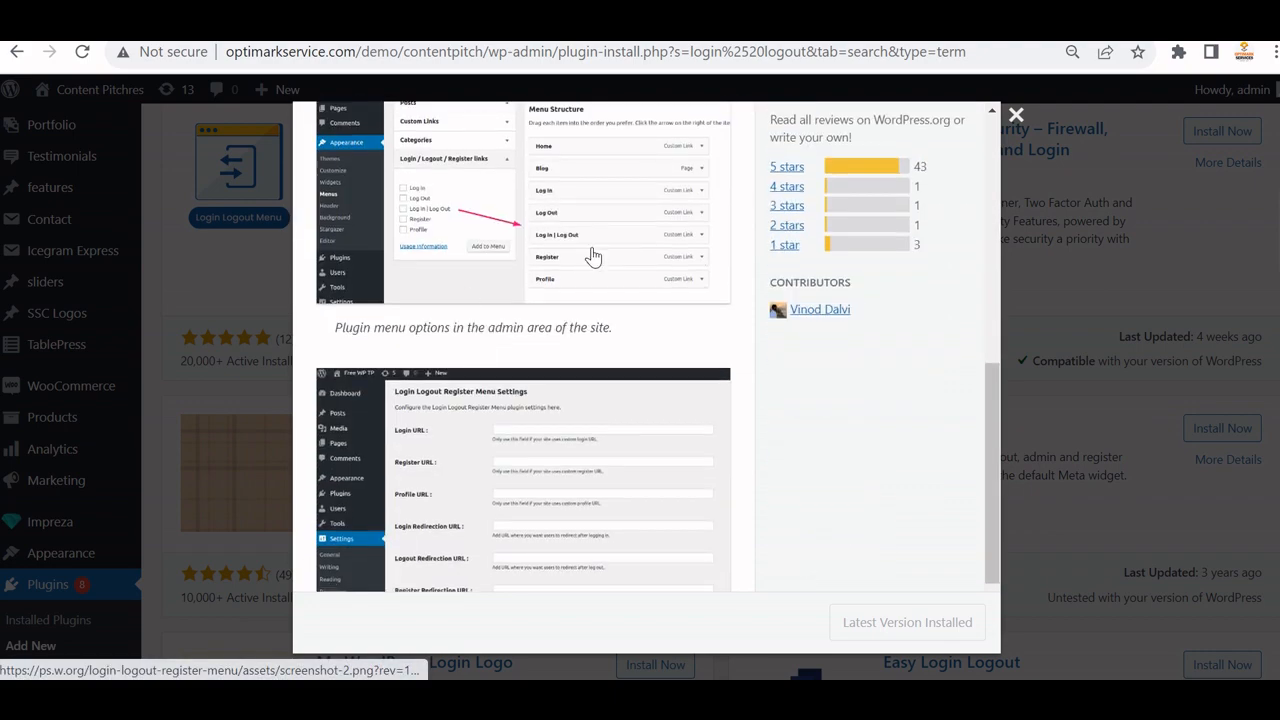
pyautogui.click(1016, 115)
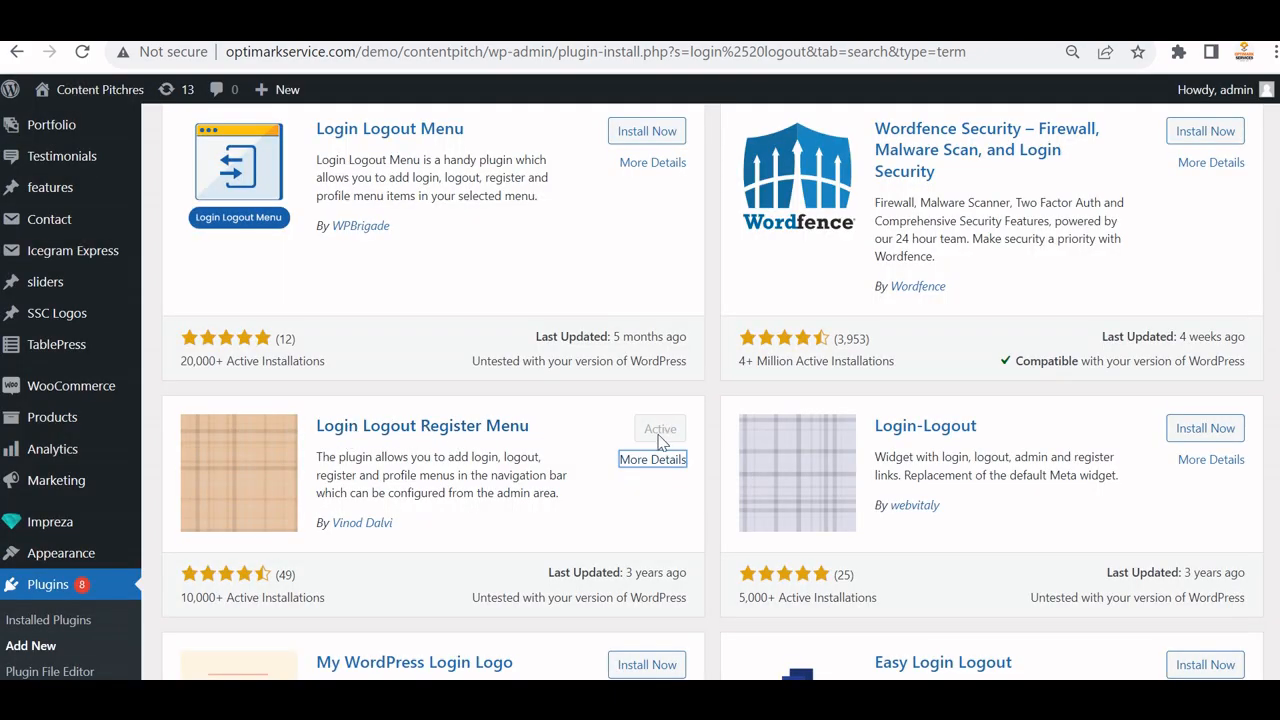
# Go to Appearance > Menus in the admin sidebar.
pyautogui.scroll(-1, 192, 476)
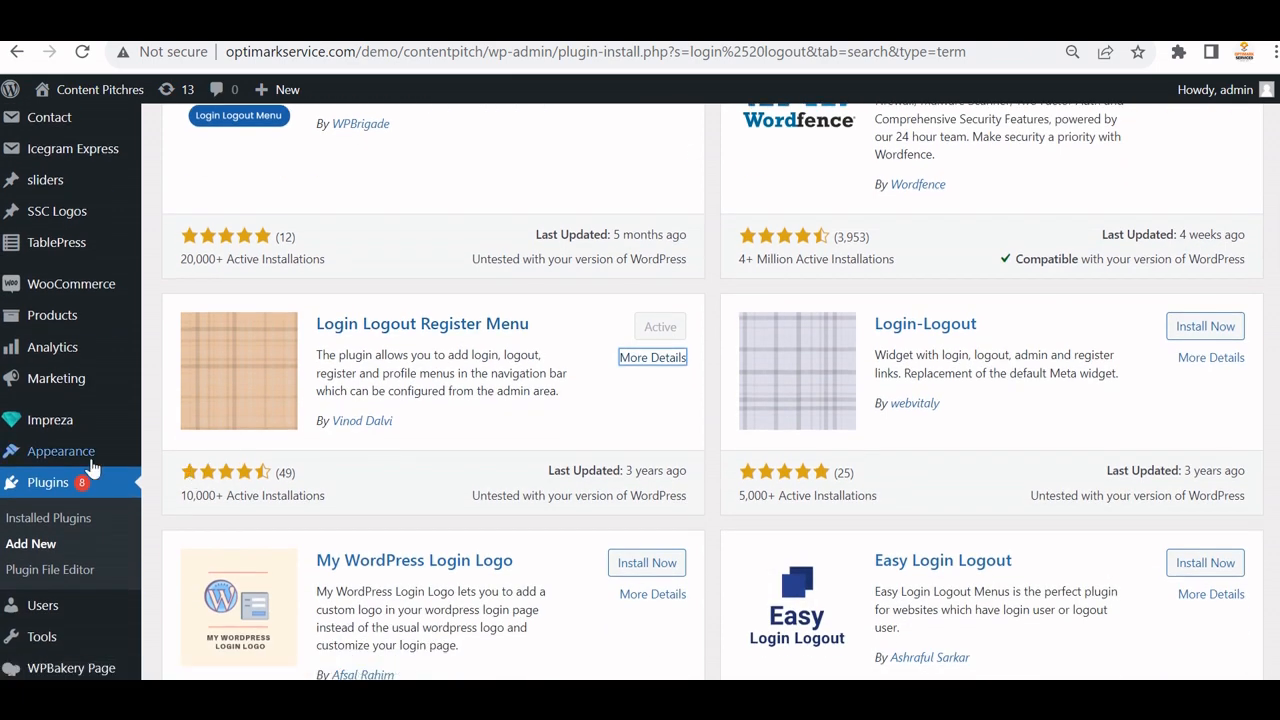
pyautogui.moveTo(64, 465)
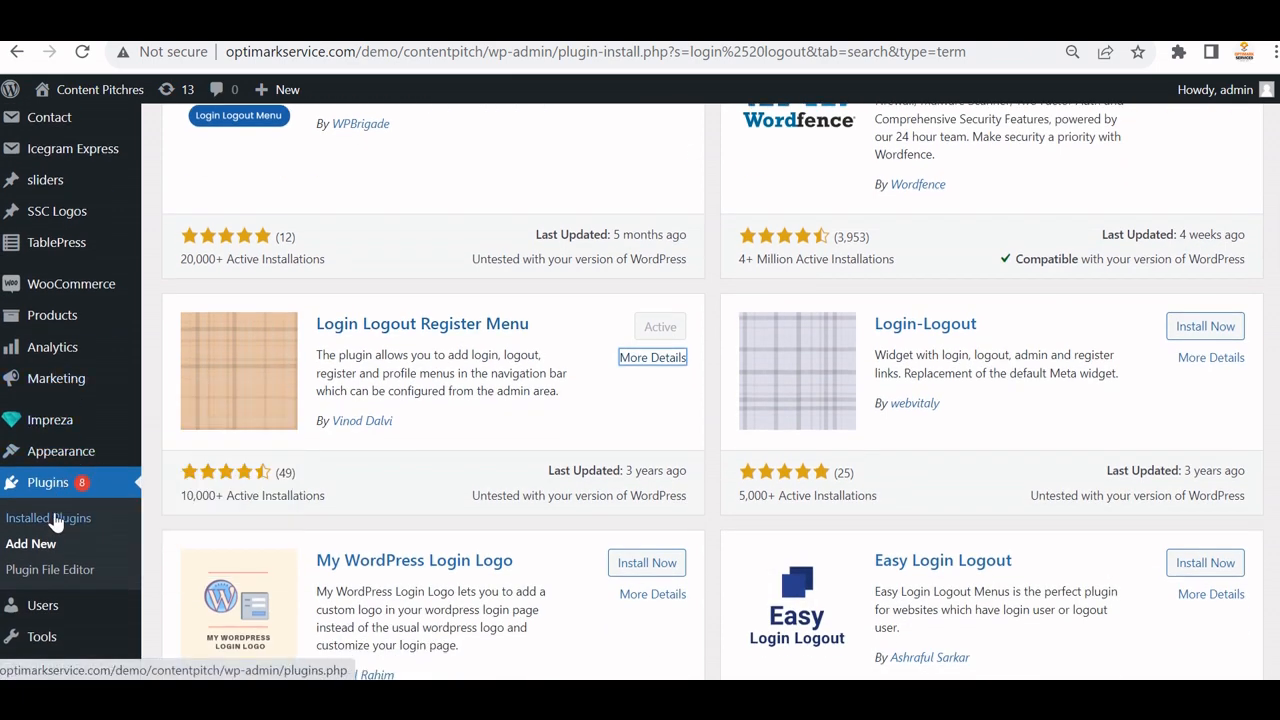
pyautogui.scroll(-1, 286, 472)
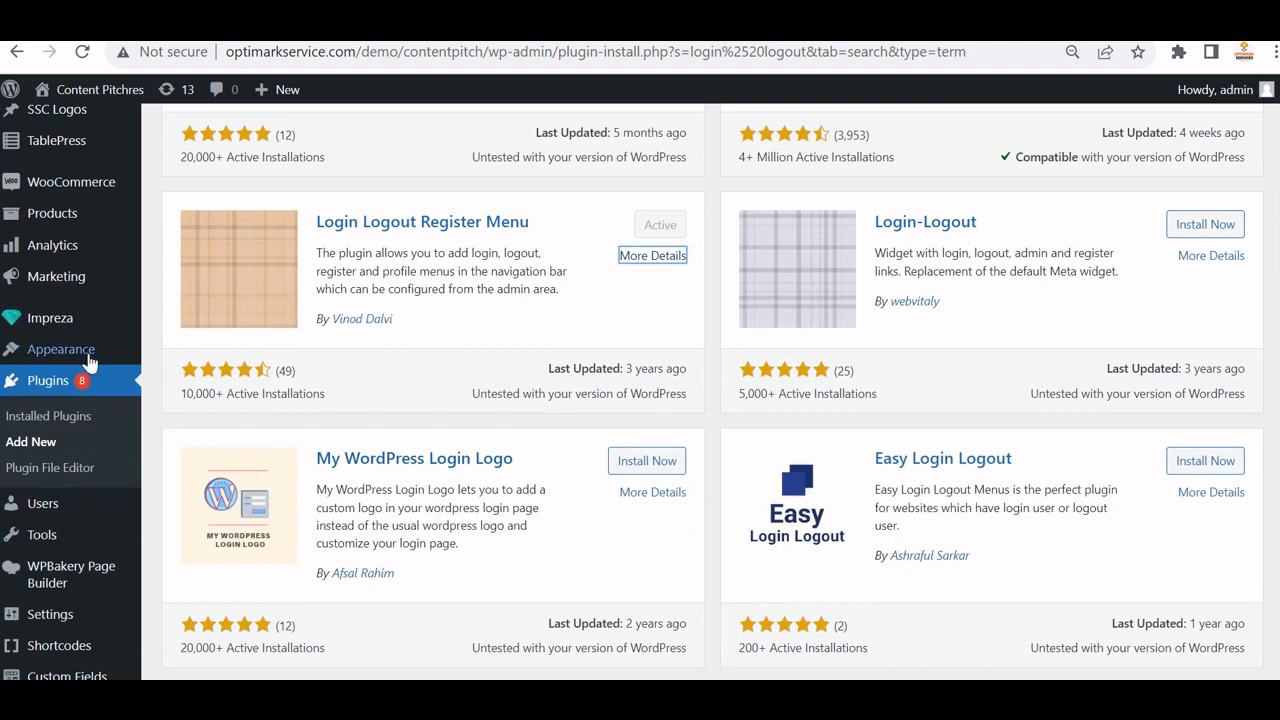
pyautogui.moveTo(90, 358)
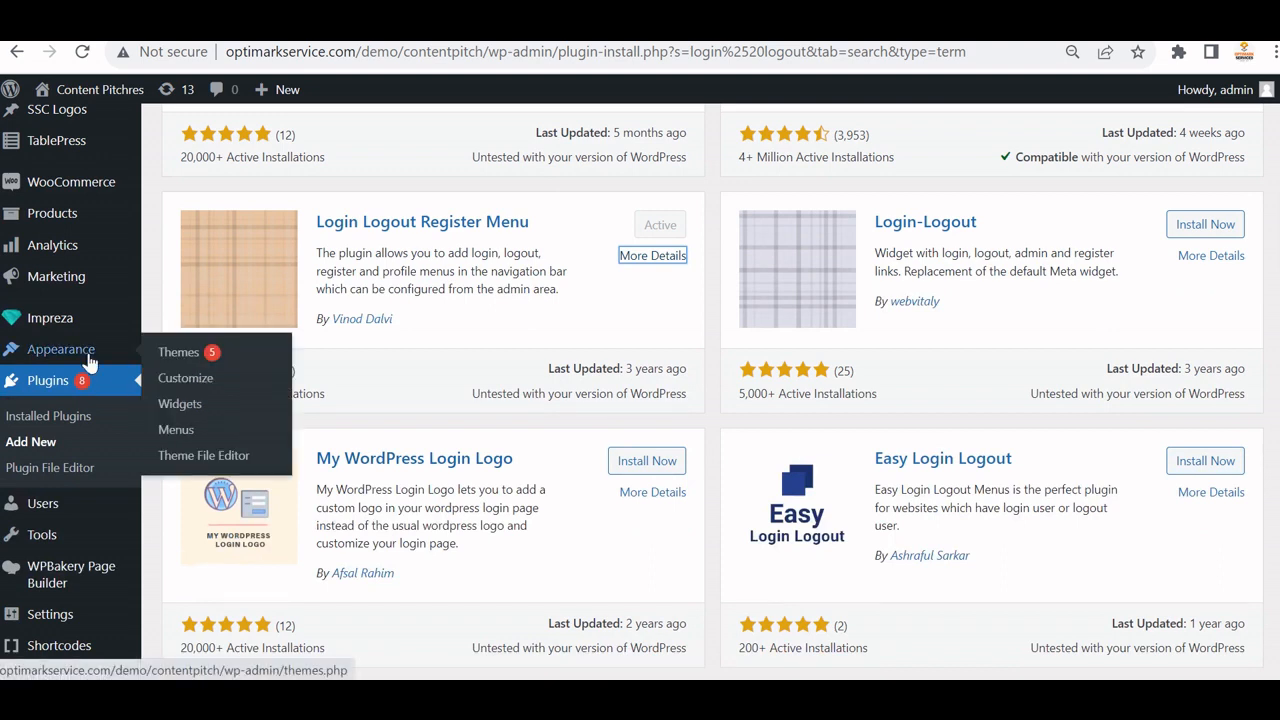
pyautogui.click(177, 431)
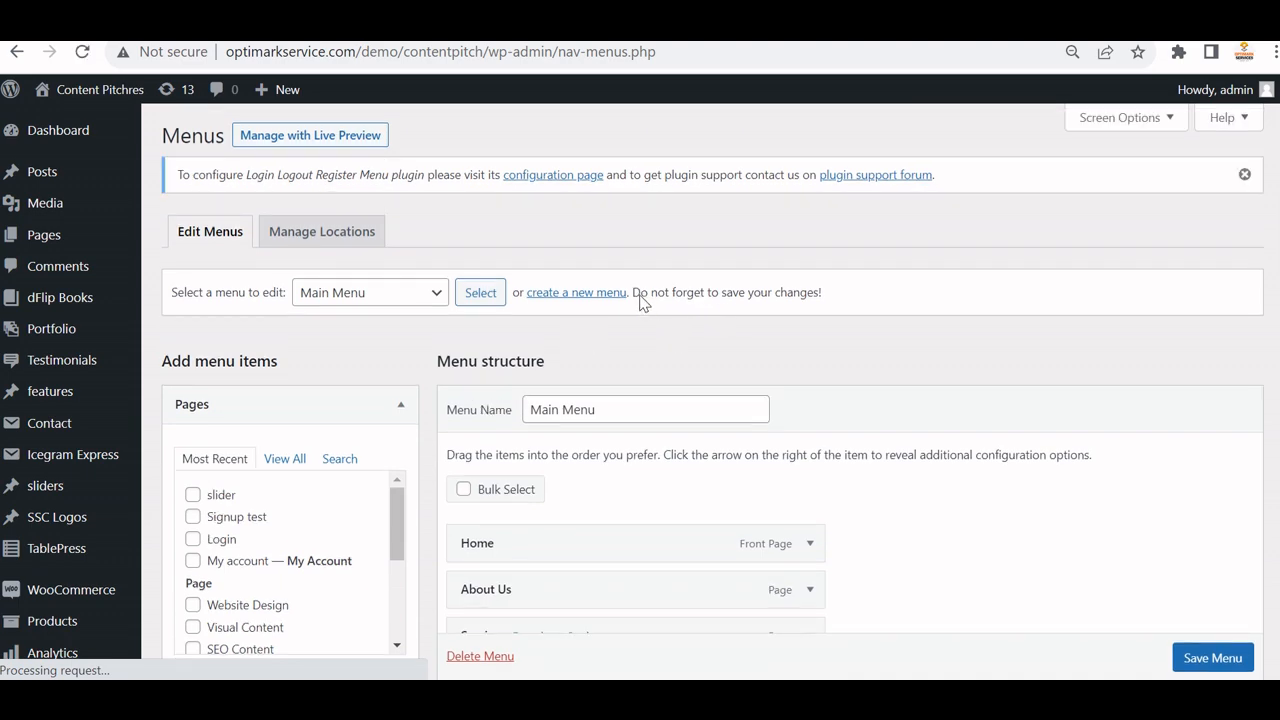
# Expand the Login / Logout / Register links panel beside the Main Menu structure.
pyautogui.scroll(-3, 700, 310)
pyautogui.scroll(-1, 736, 320)
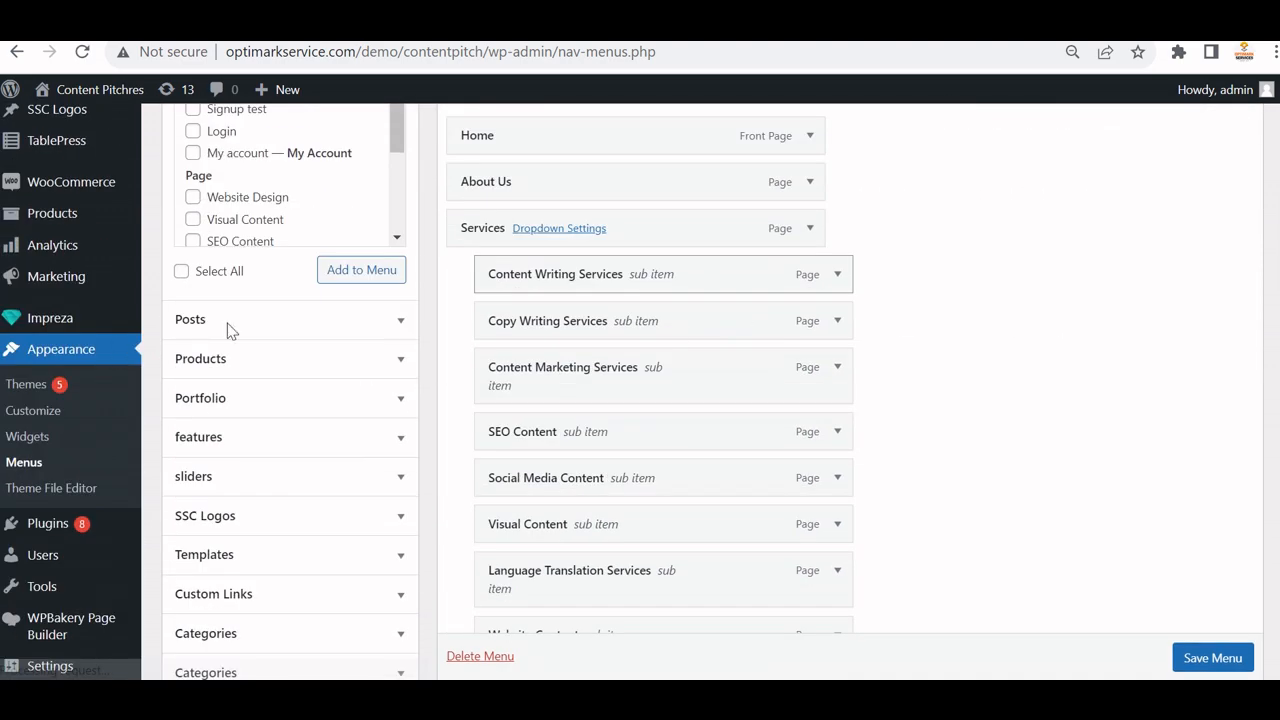
pyautogui.scroll(-7, 388, 542)
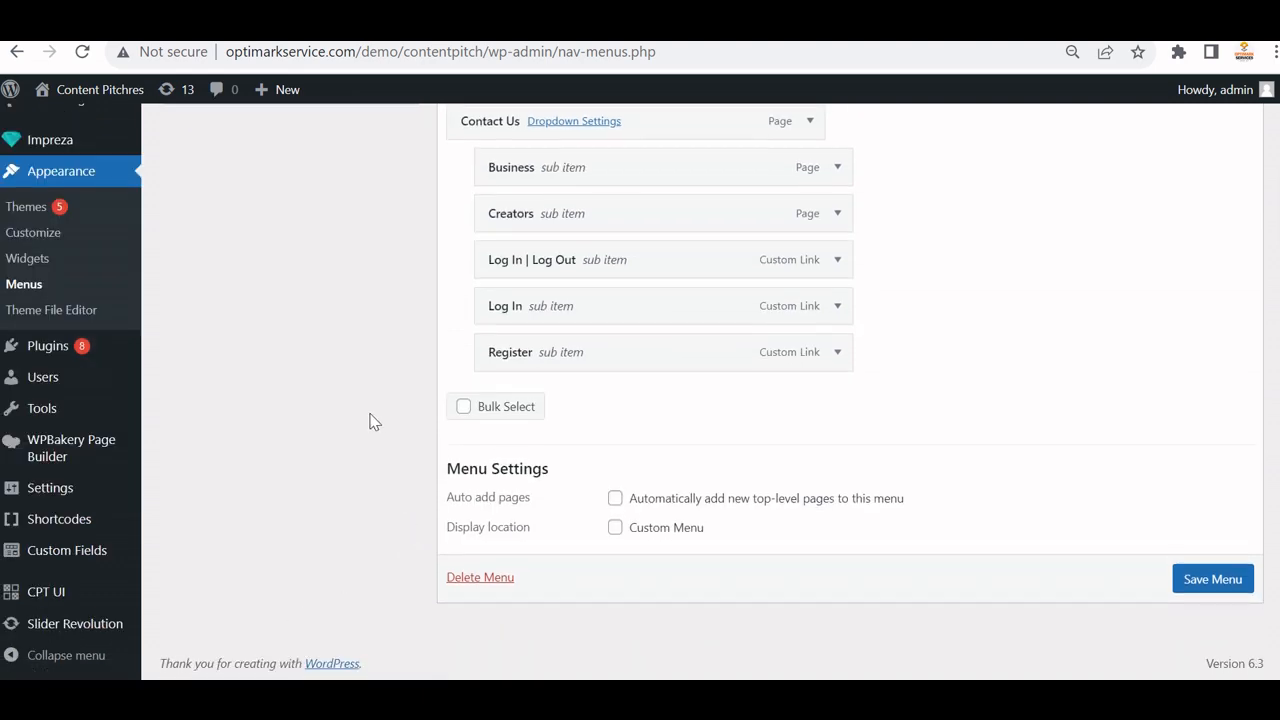
pyautogui.scroll(3, 366, 420)
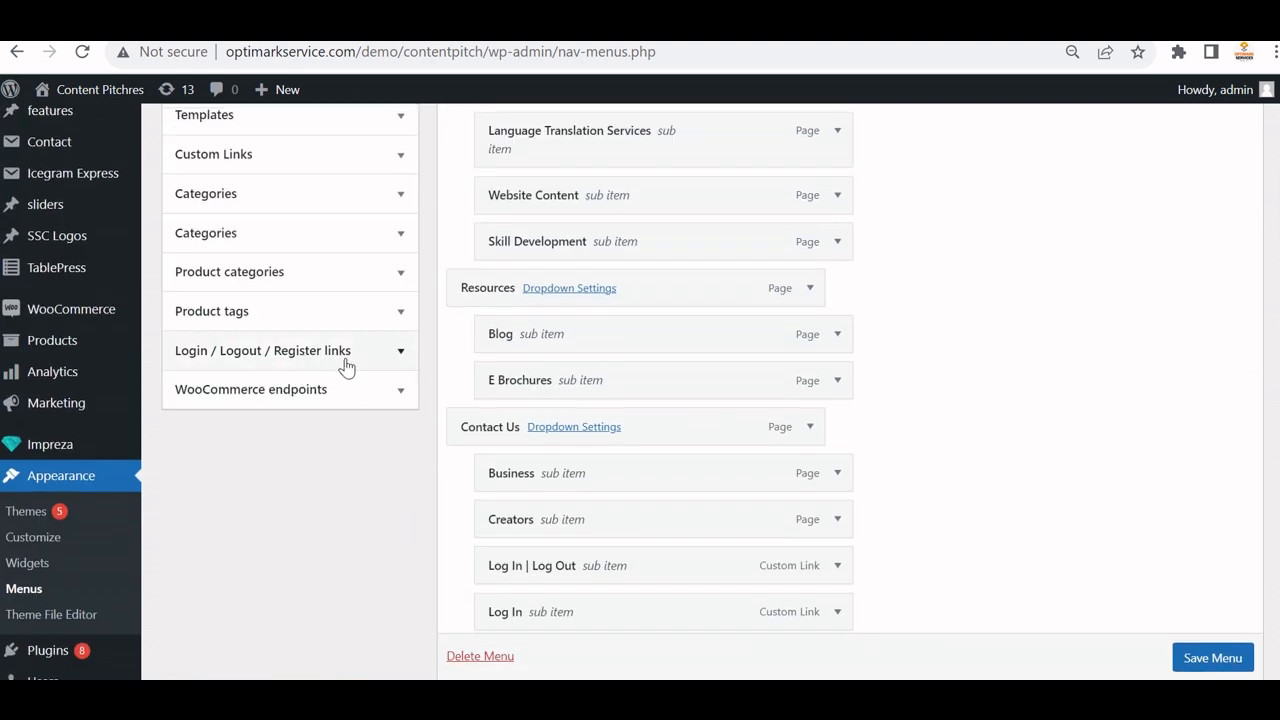
pyautogui.click(399, 357)
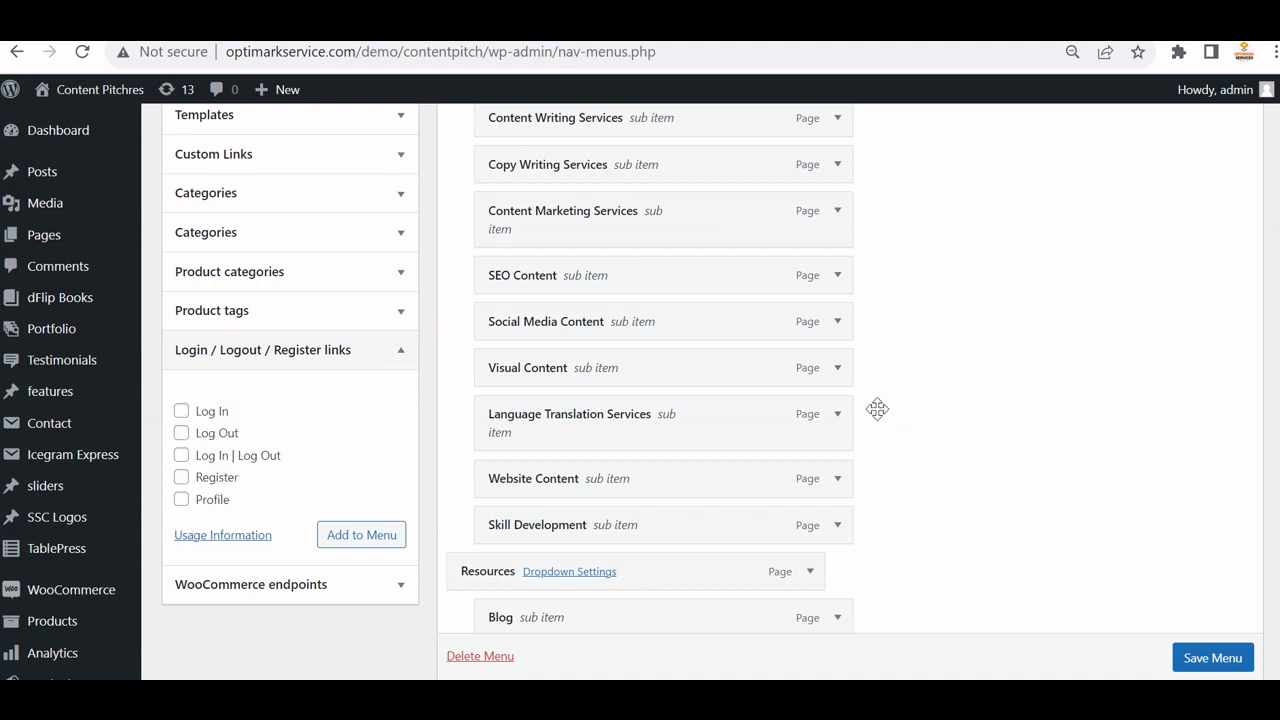
pyautogui.scroll(-1, 893, 416)
pyautogui.scroll(-3, 893, 416)
pyautogui.scroll(3, 893, 416)
# In the incognito window, change the address from my-account/ to signup-test/ to load that page.
pyautogui.click(632, 613)
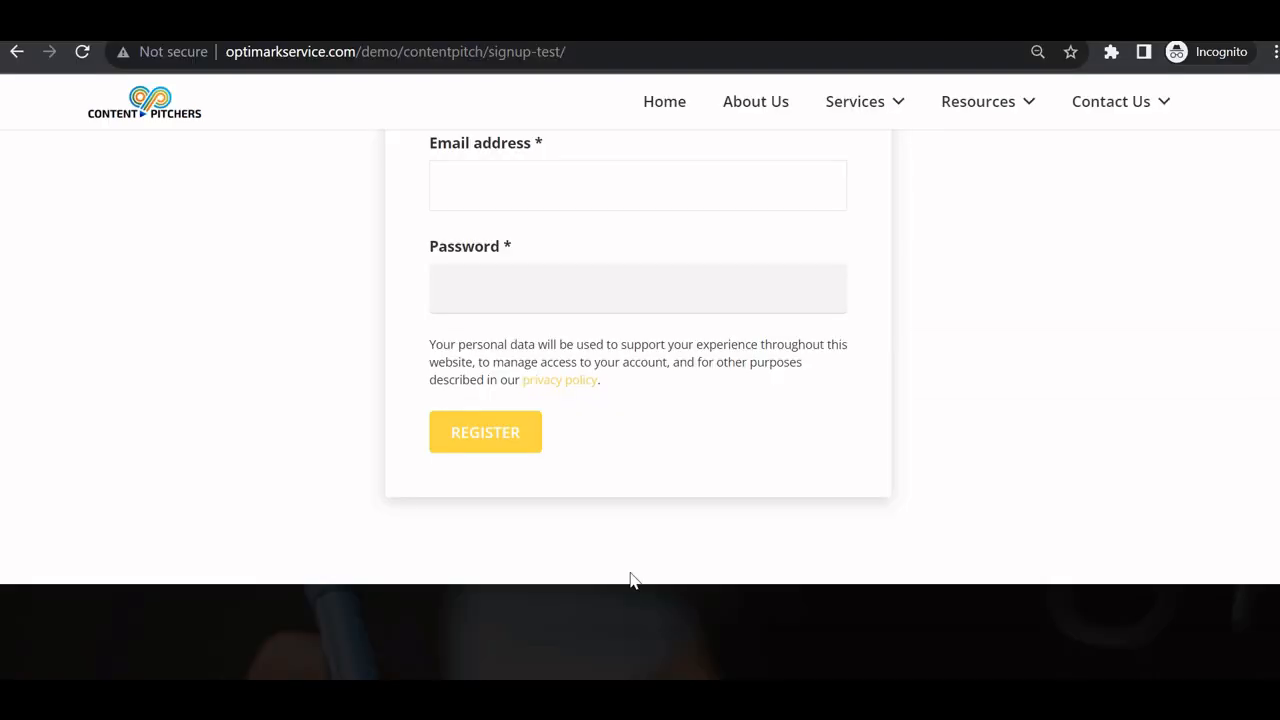
pyautogui.scroll(5, 825, 420)
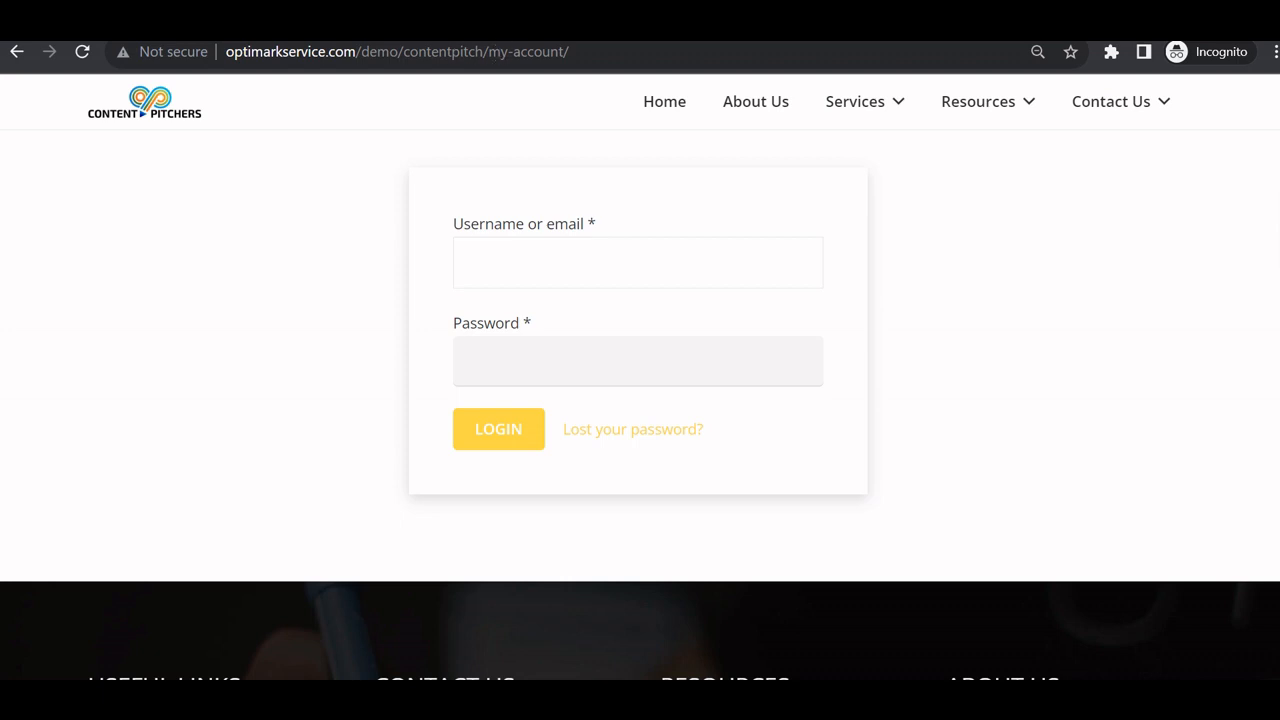
pyautogui.moveTo(488, 51); pyautogui.dragTo(580, 51)
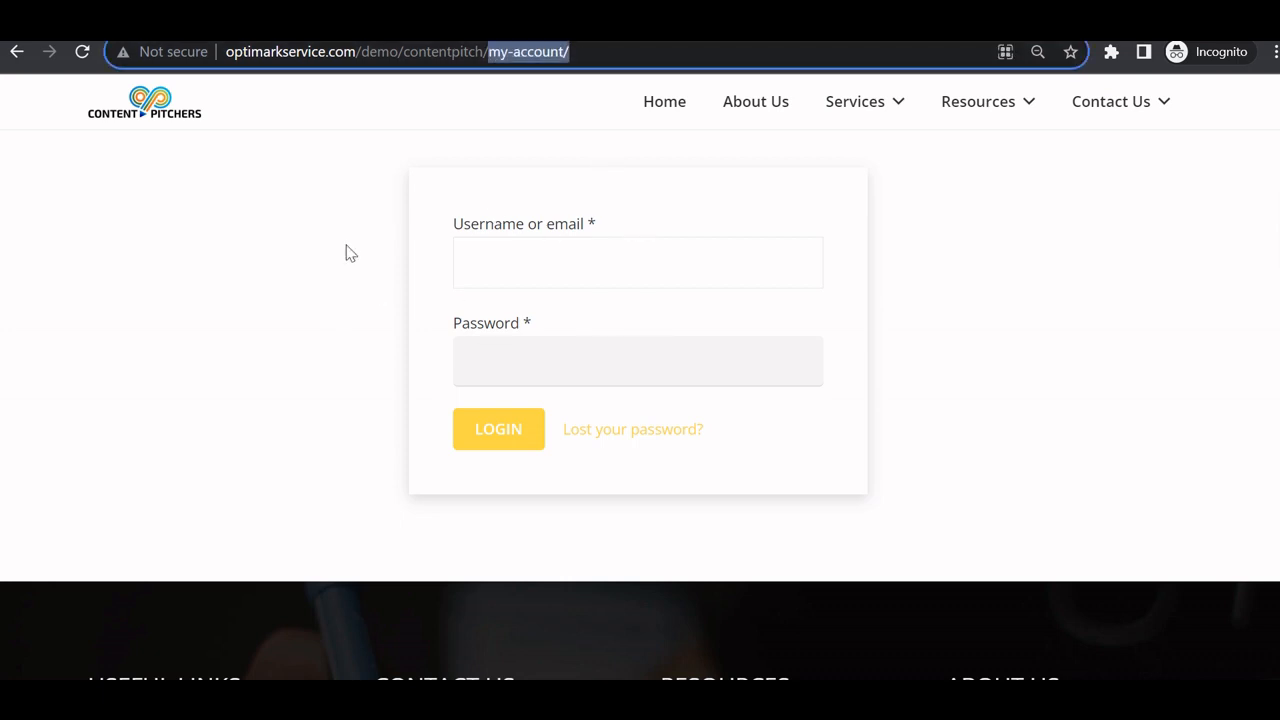
pyautogui.write('signup-test/')
pyautogui.press('Return')
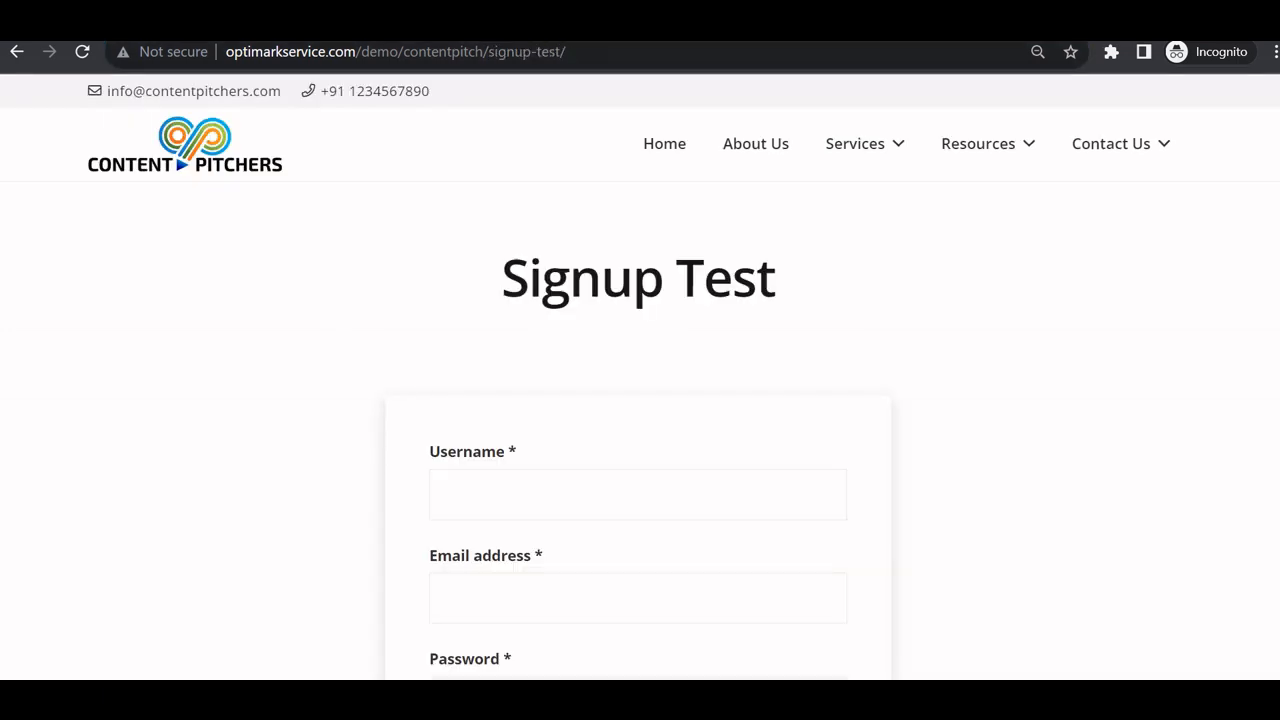
# Return the incognito tab to the my-account login page.
pyautogui.moveTo(489, 51); pyautogui.dragTo(616, 52)
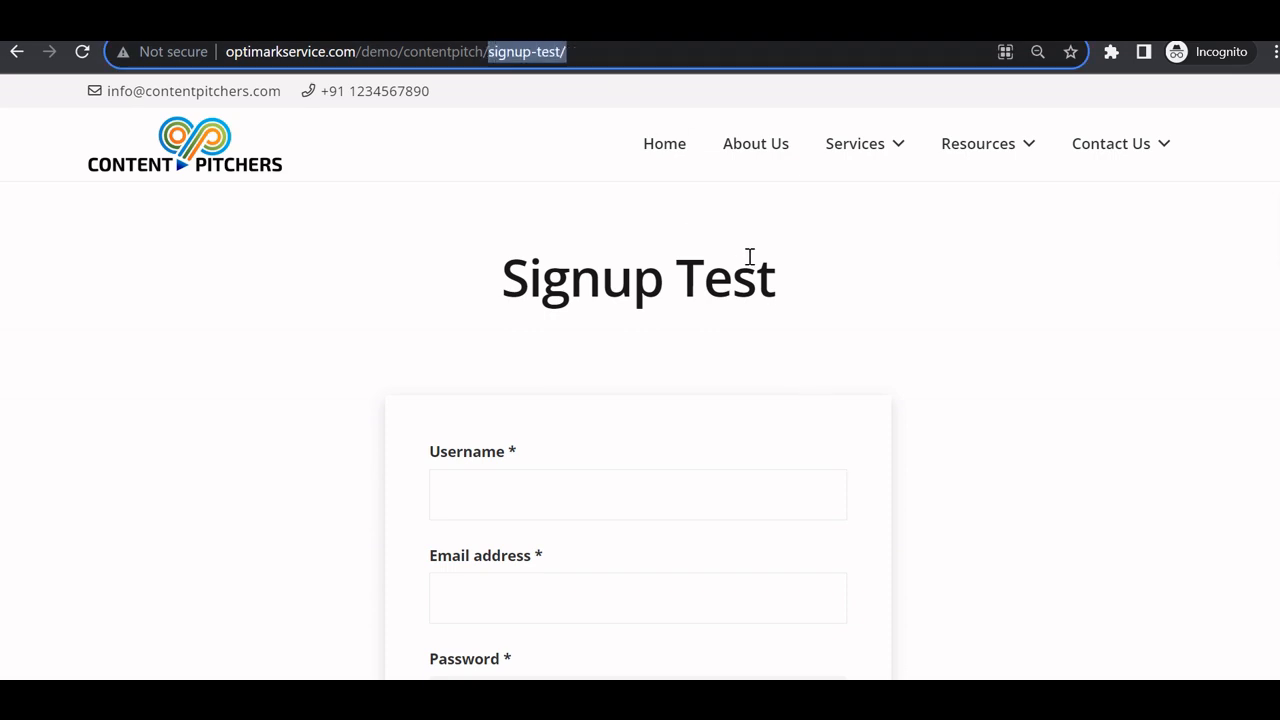
pyautogui.scroll(-3, 734, 297)
pyautogui.scroll(3, 715, 341)
pyautogui.click(571, 51)
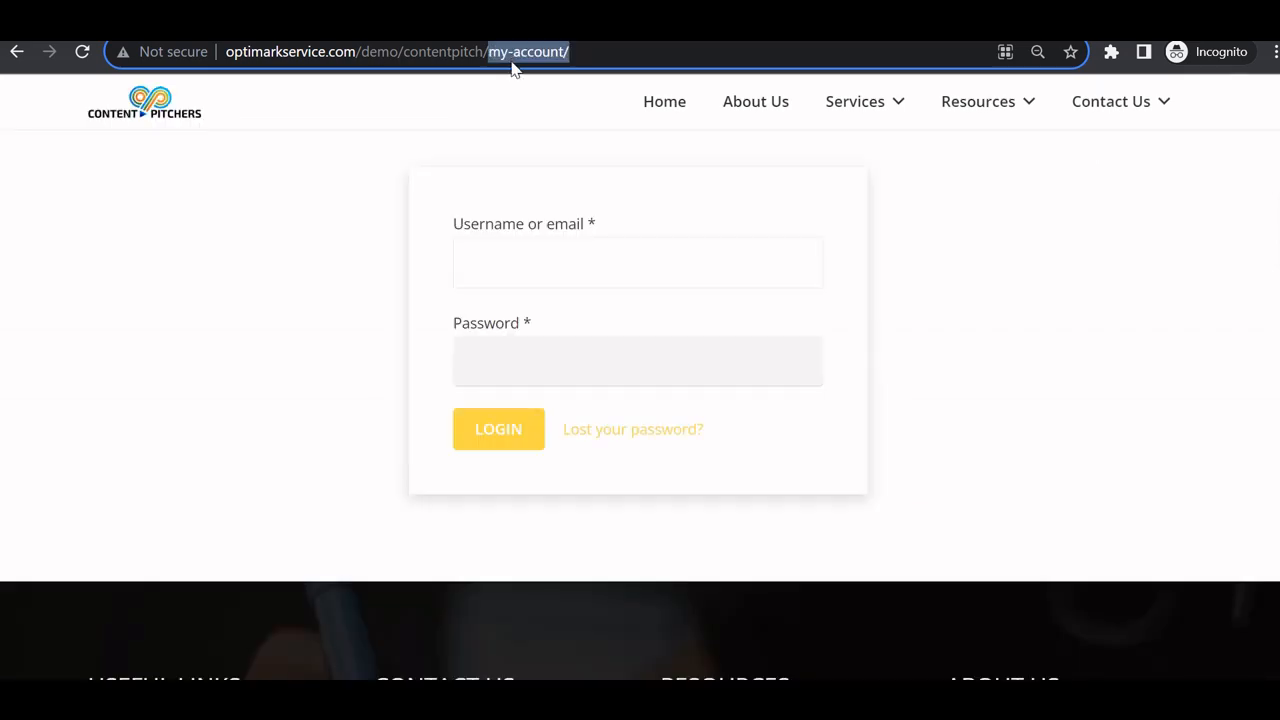
pyautogui.click(863, 457)
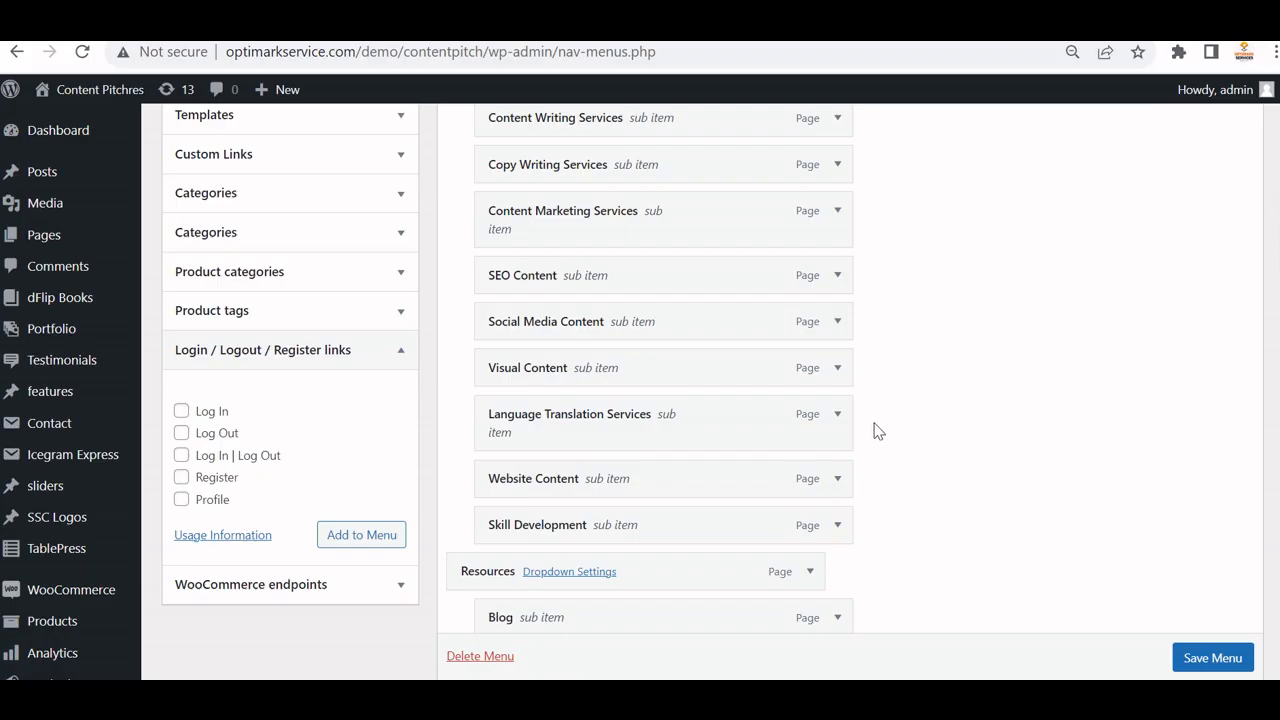
pyautogui.scroll(-2, 872, 430)
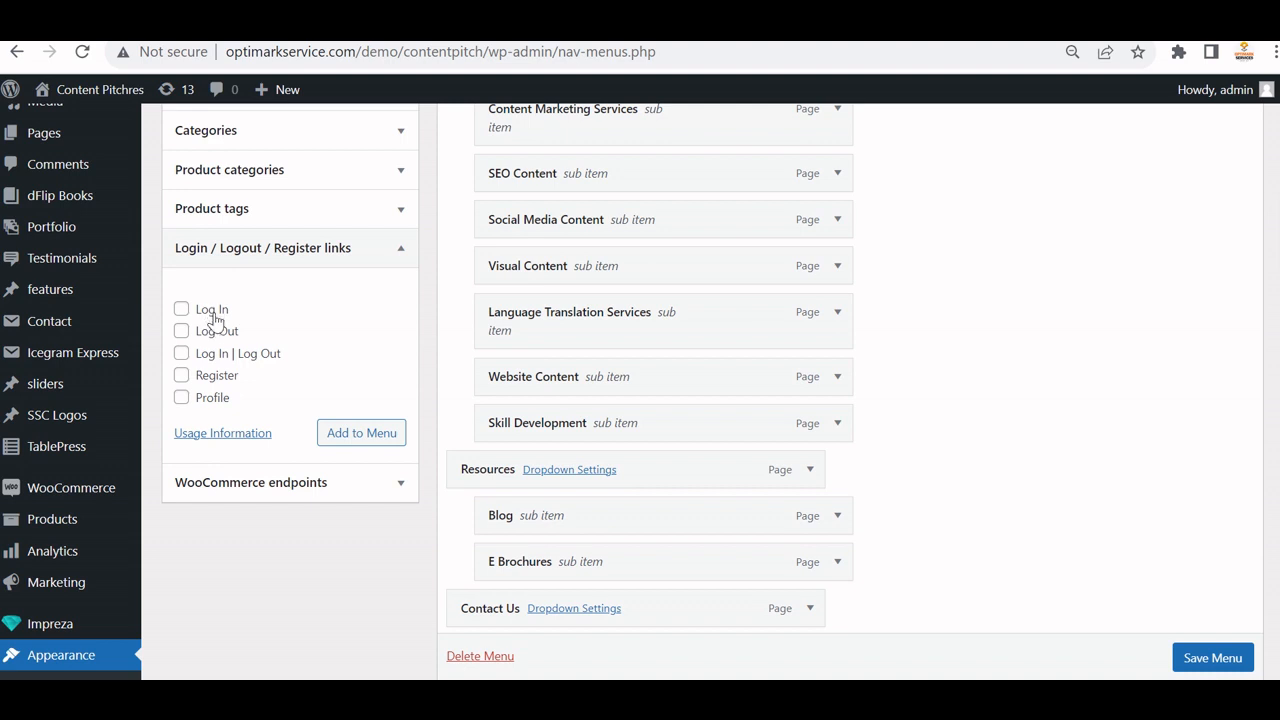
pyautogui.scroll(-3, 226, 470)
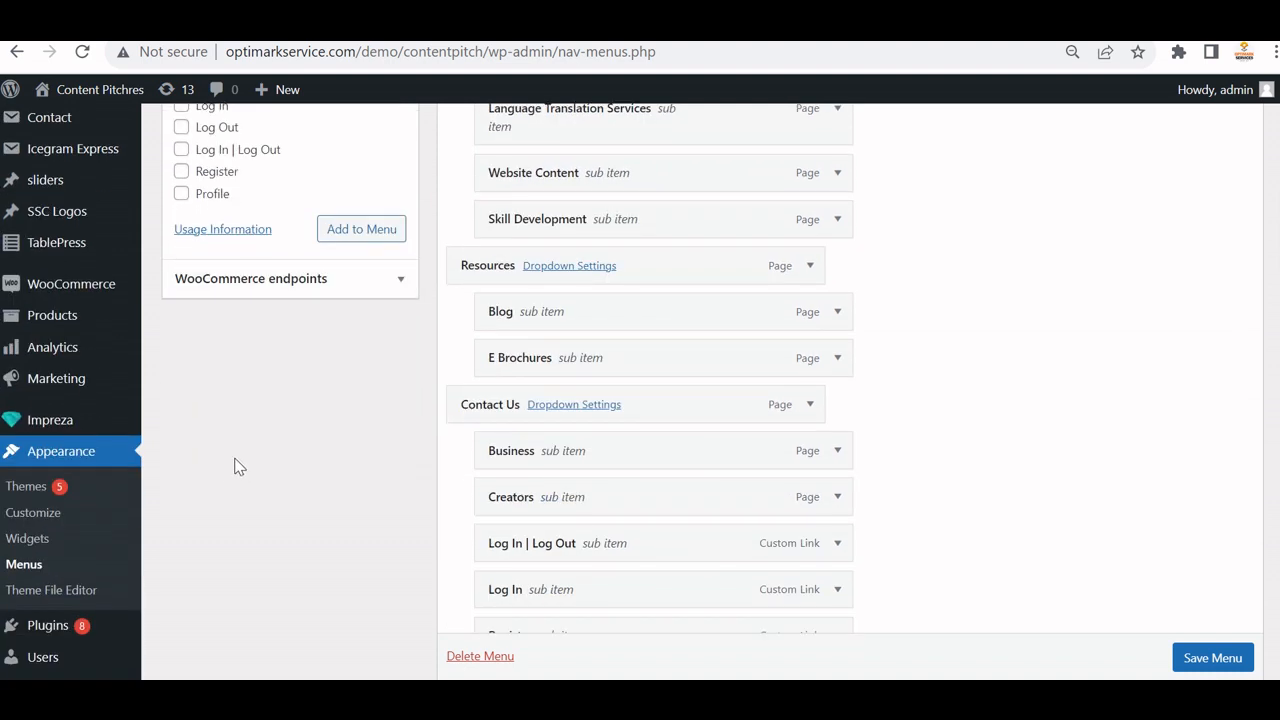
pyautogui.scroll(3, 314, 366)
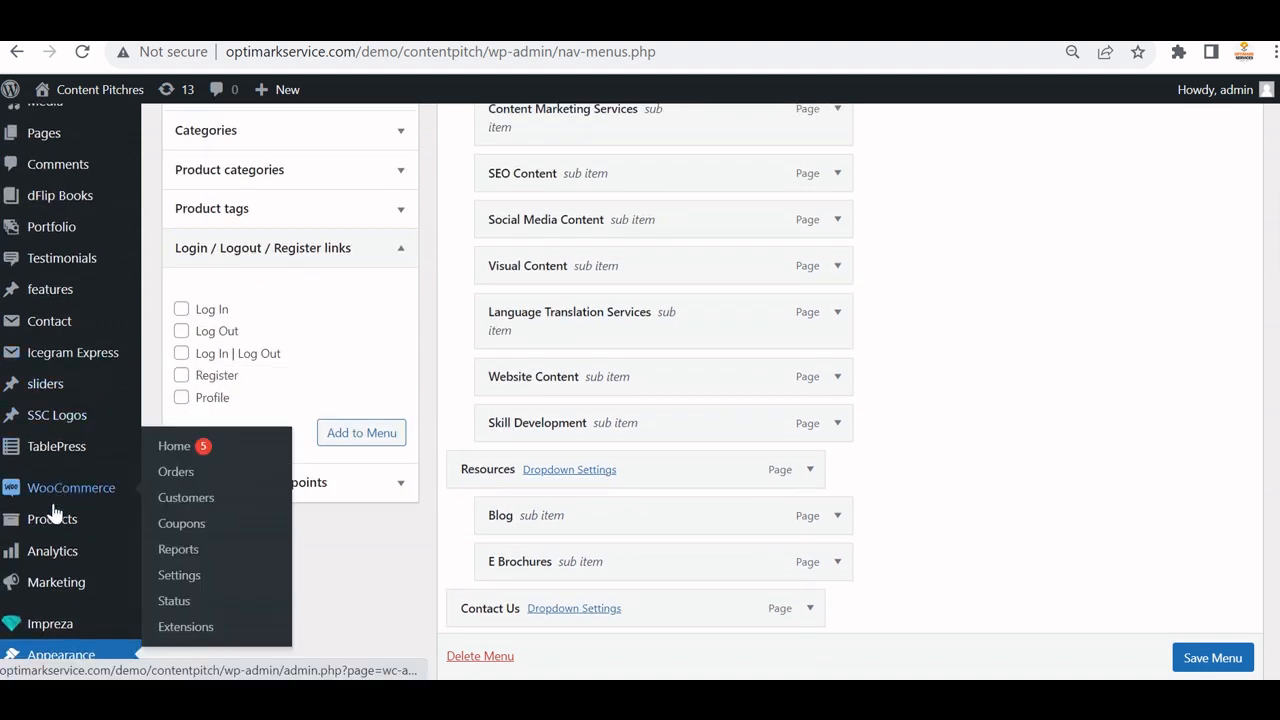
pyautogui.moveTo(57, 457)
pyautogui.scroll(-1, 65, 410)
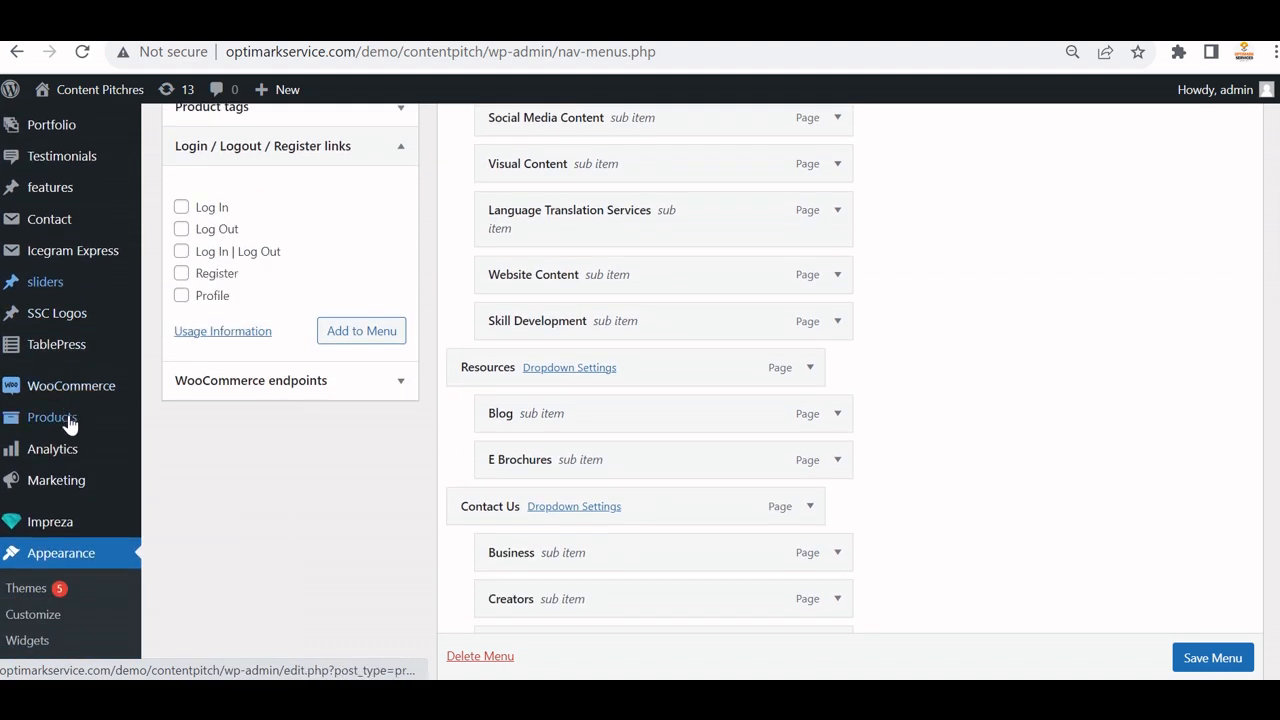
pyautogui.scroll(-2, 84, 460)
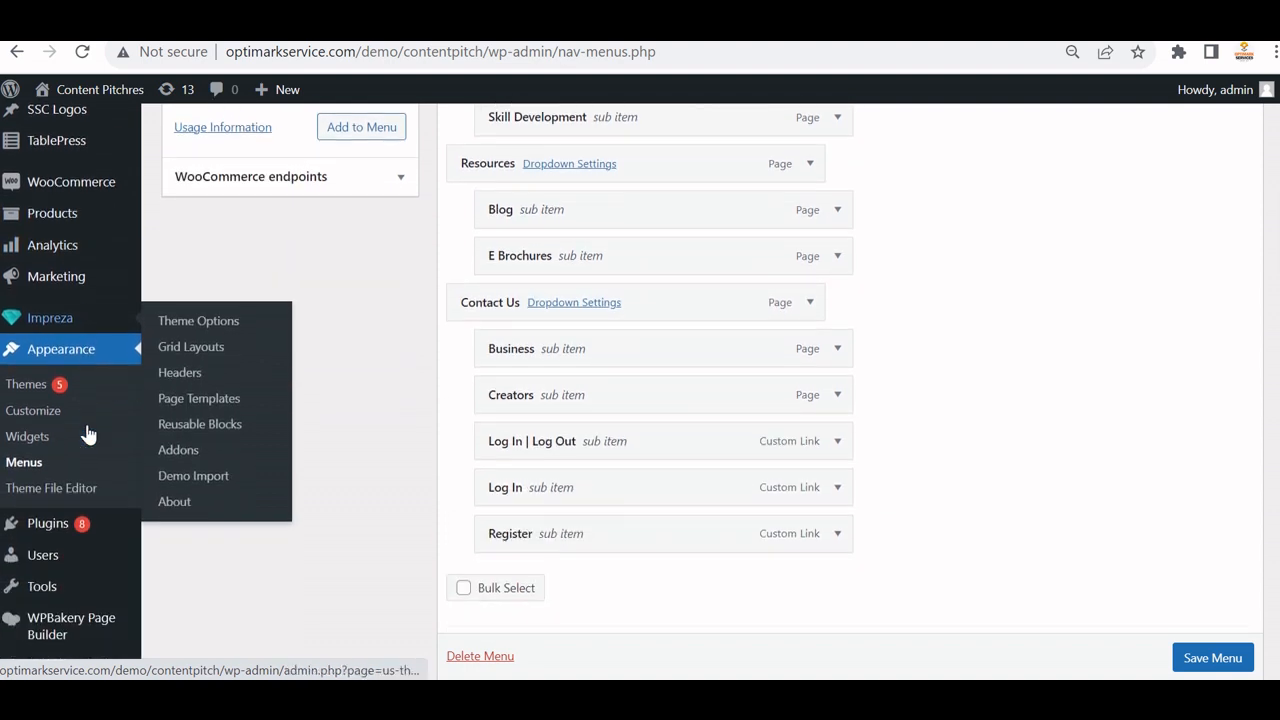
pyautogui.scroll(-2, 104, 503)
pyautogui.moveTo(106, 503)
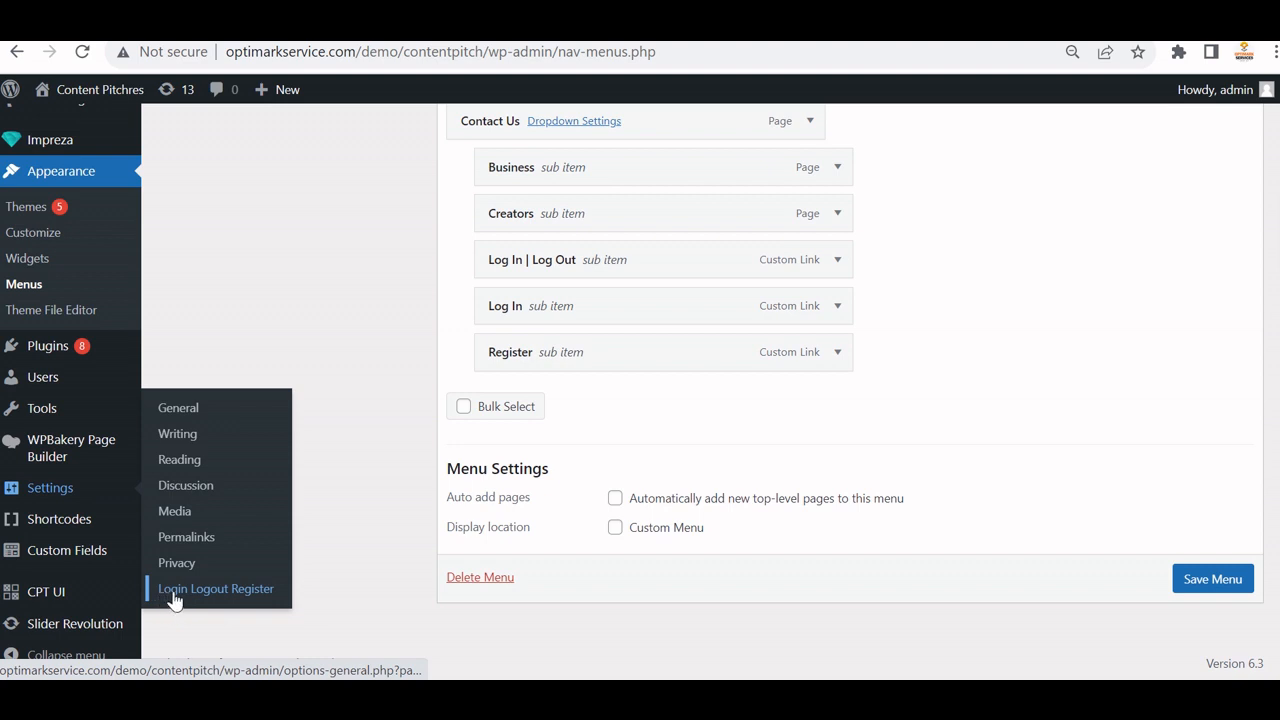
# Open Settings > Login Logout Register and paste the my-account page address as Login URL.
pyautogui.click(250, 593)
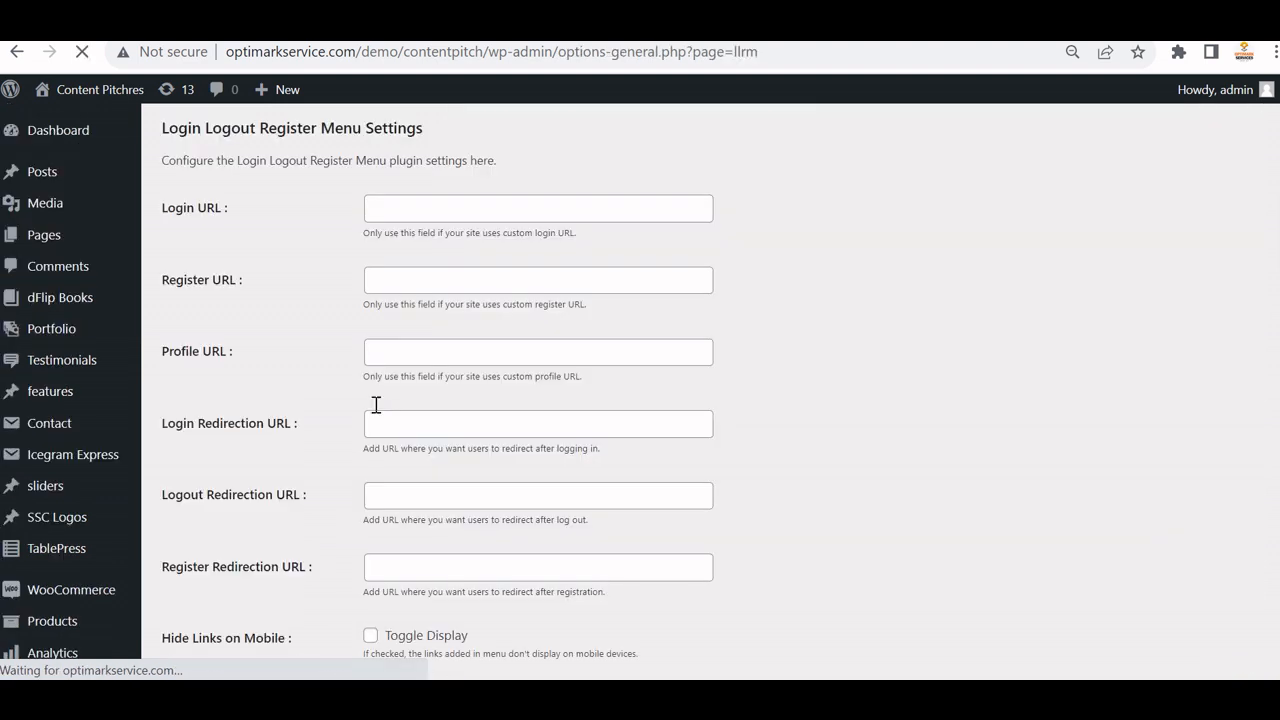
pyautogui.click(387, 202)
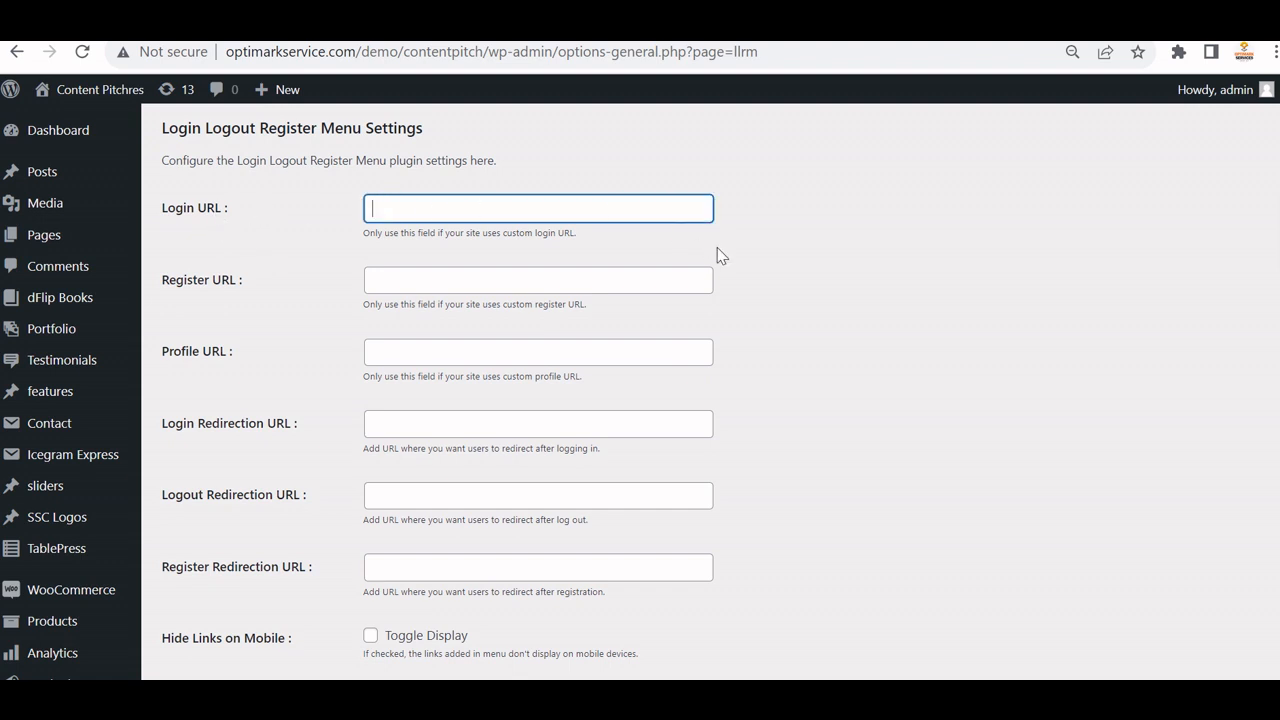
pyautogui.click(604, 290)
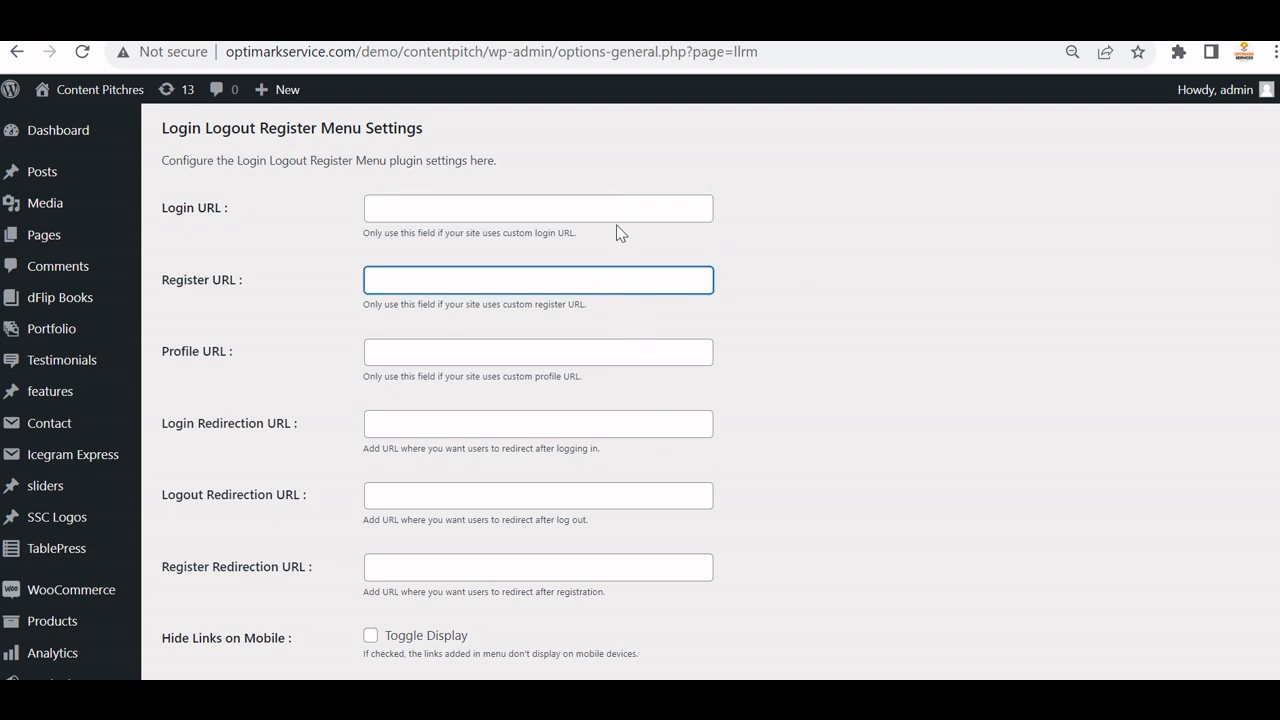
pyautogui.click(624, 198)
pyautogui.hotkey('alt', 'Tab')
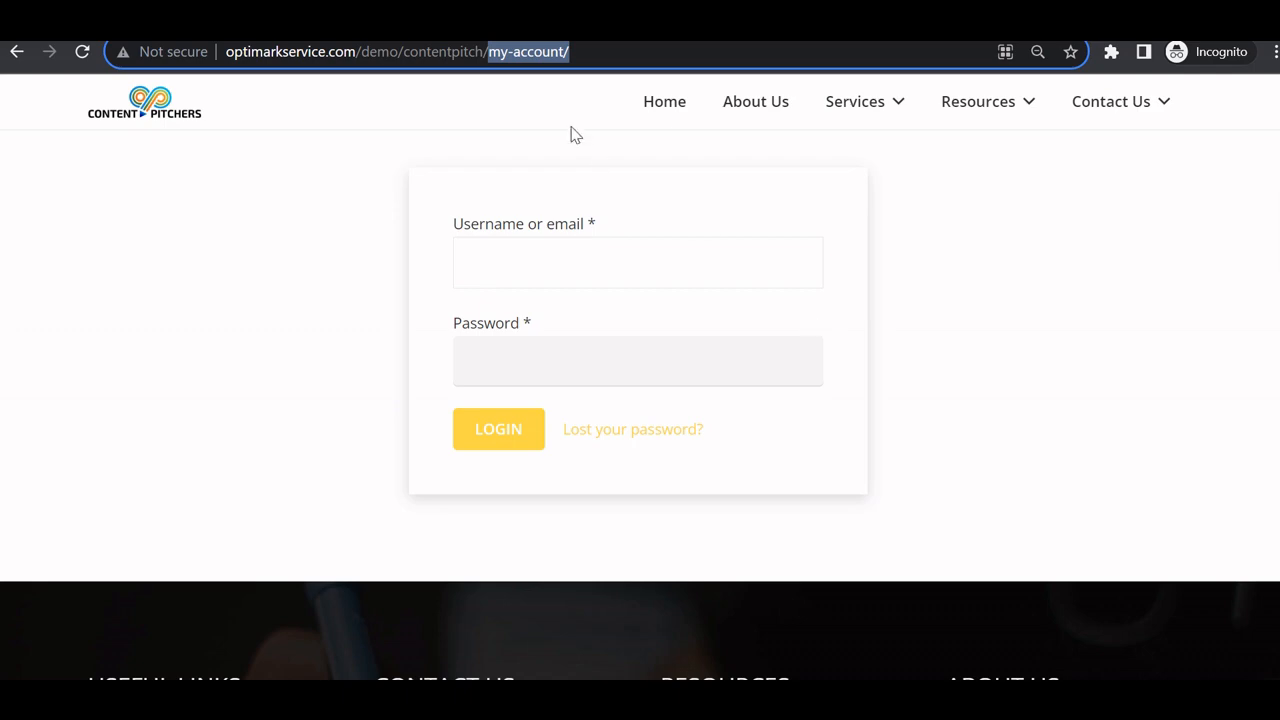
pyautogui.click(631, 54)
pyautogui.hotkey('ctrl', 'a')
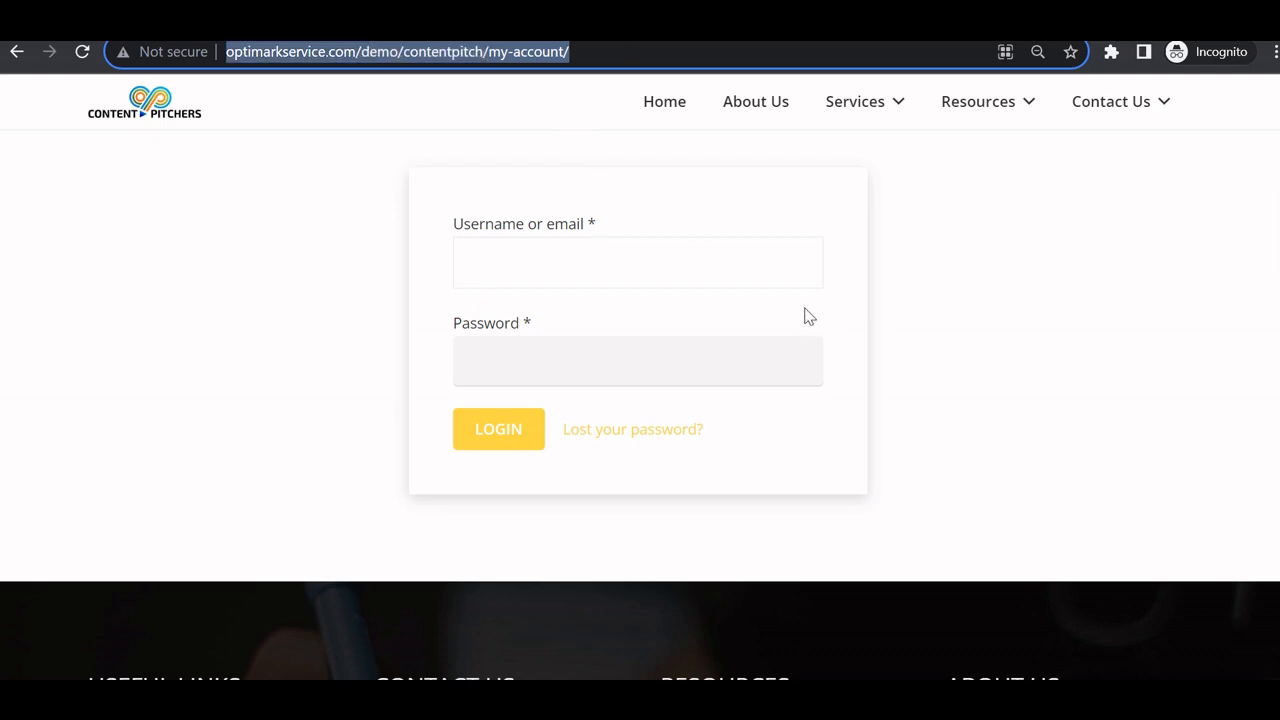
pyautogui.hotkey('ctrl', 'c')
pyautogui.hotkey('alt', 'Tab')
pyautogui.hotkey('ctrl', 'v')
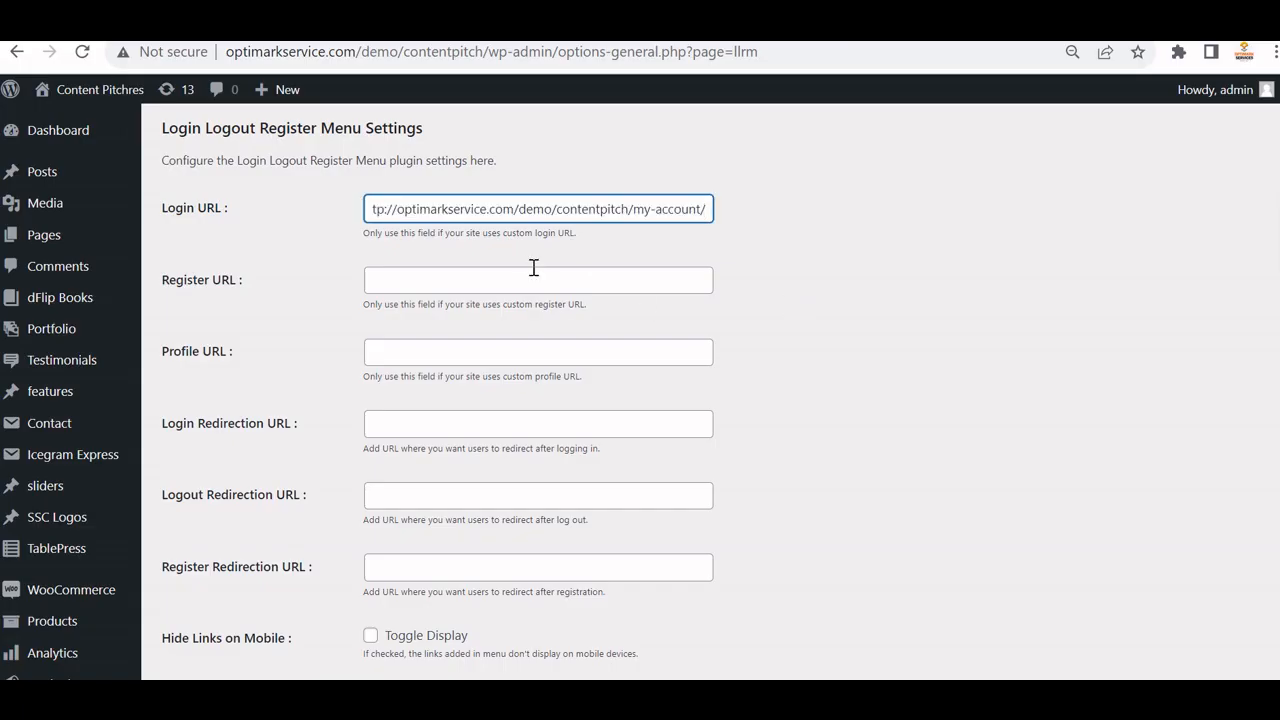
# Copy the signup-test page address into the Register URL field.
pyautogui.click(411, 280)
pyautogui.hotkey('alt', 'Tab')
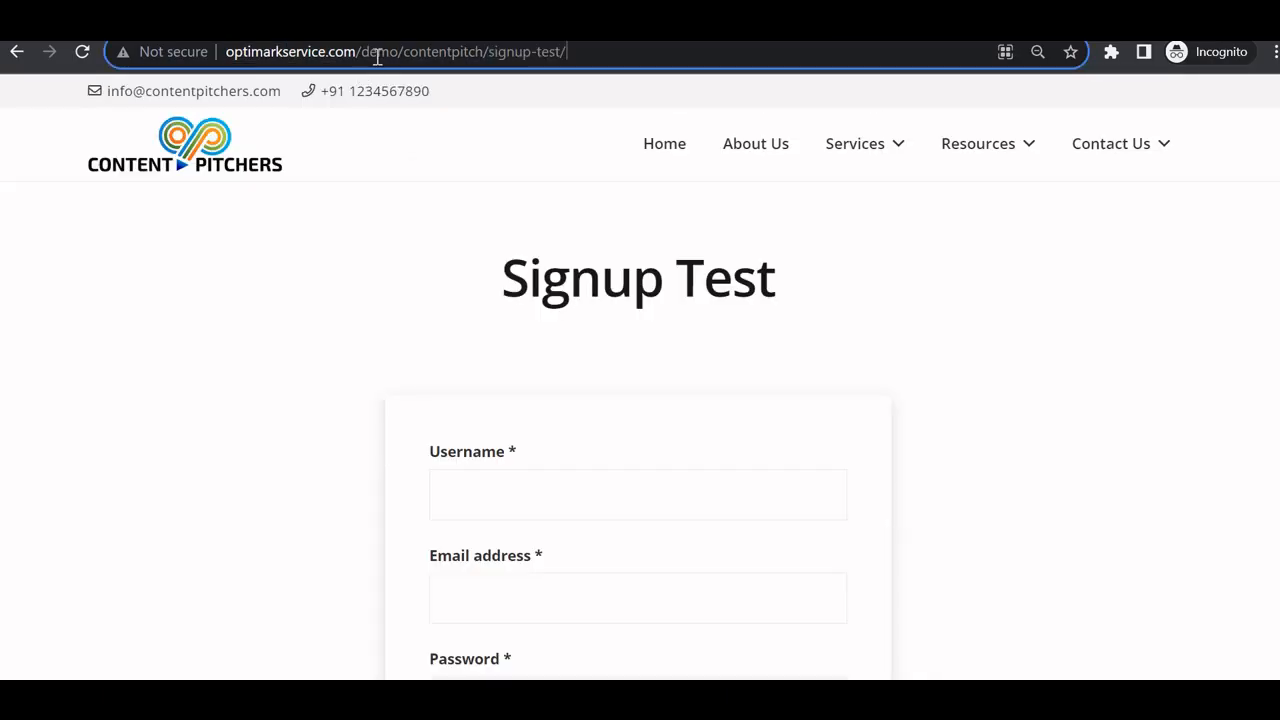
pyautogui.click(377, 51)
pyautogui.hotkey('ctrl', 'c')
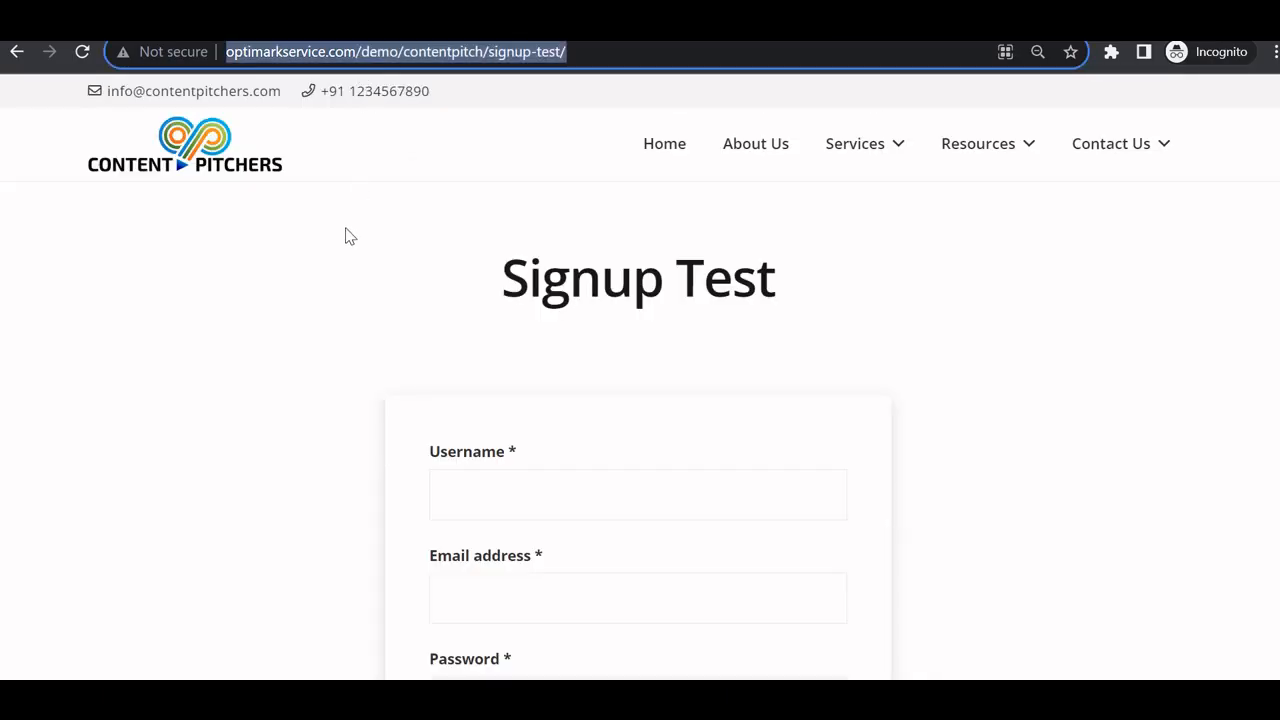
pyautogui.hotkey('alt', 'Tab')
pyautogui.hotkey('ctrl', 'v')
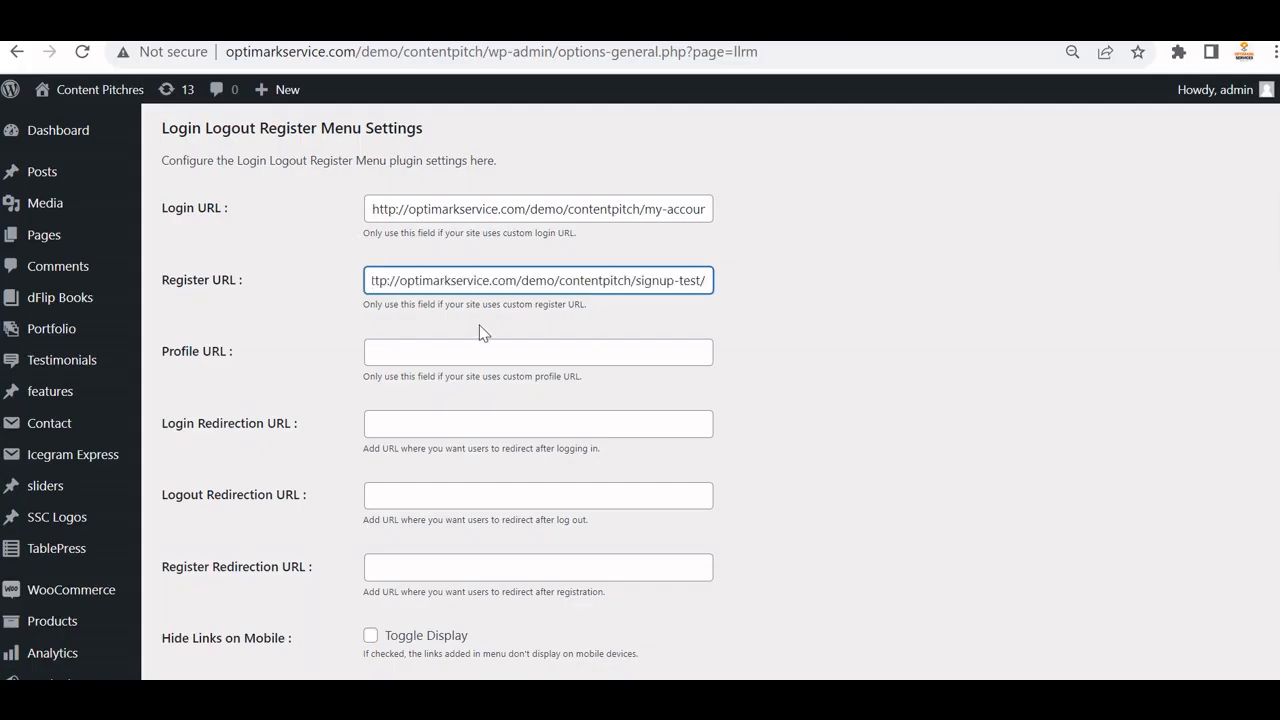
pyautogui.click(405, 345)
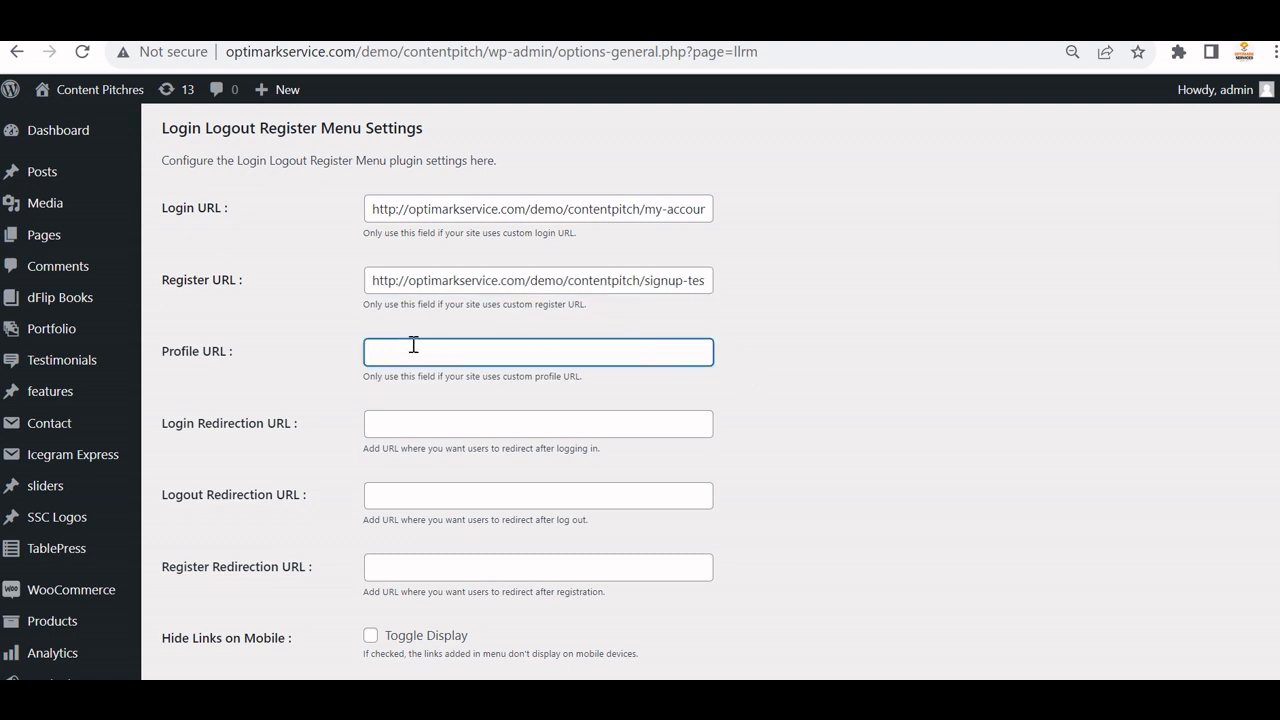
pyautogui.click(447, 424)
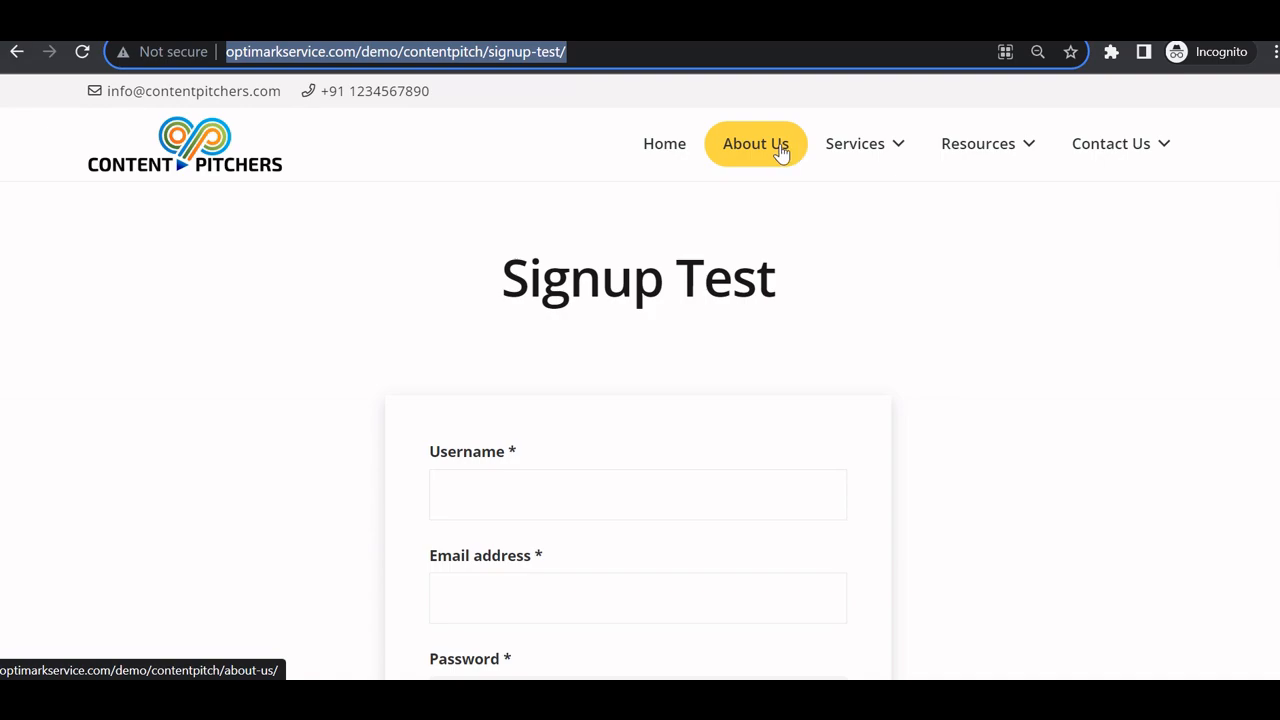
# Set Login Redirection URL to the About Us page and Logout Redirection URL to Home.
pyautogui.rightClick(772, 146)
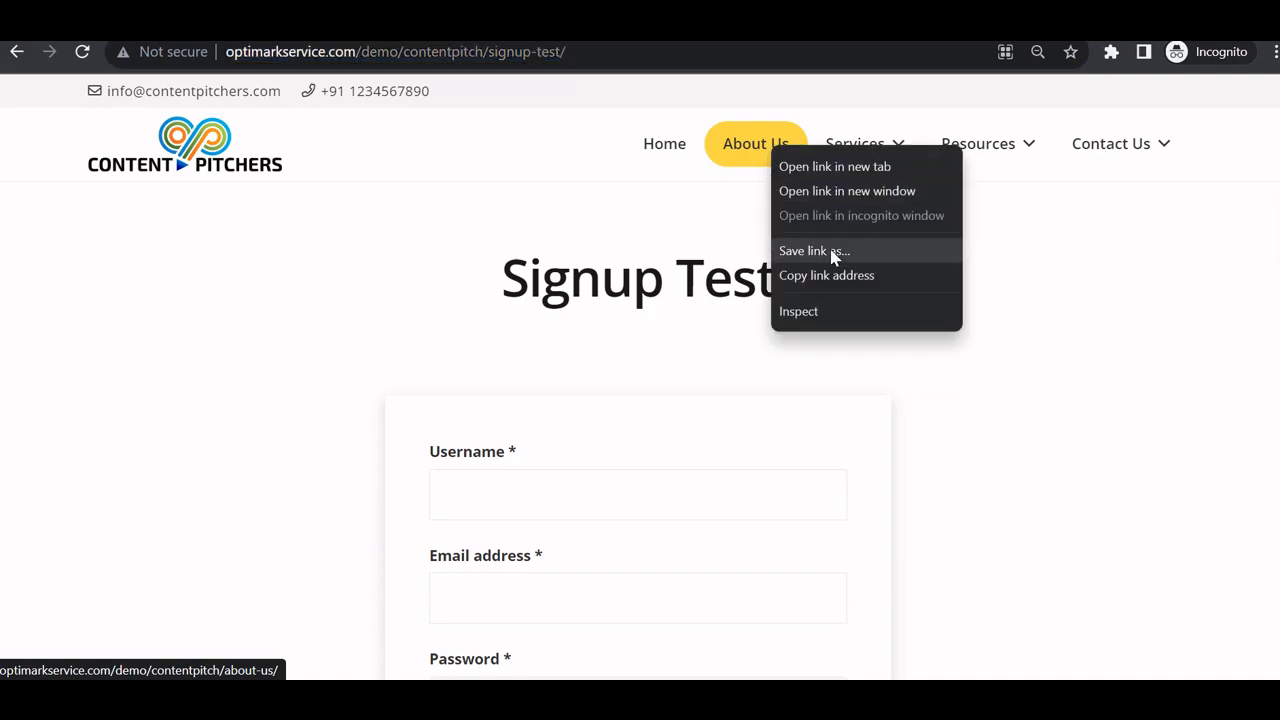
pyautogui.click(826, 275)
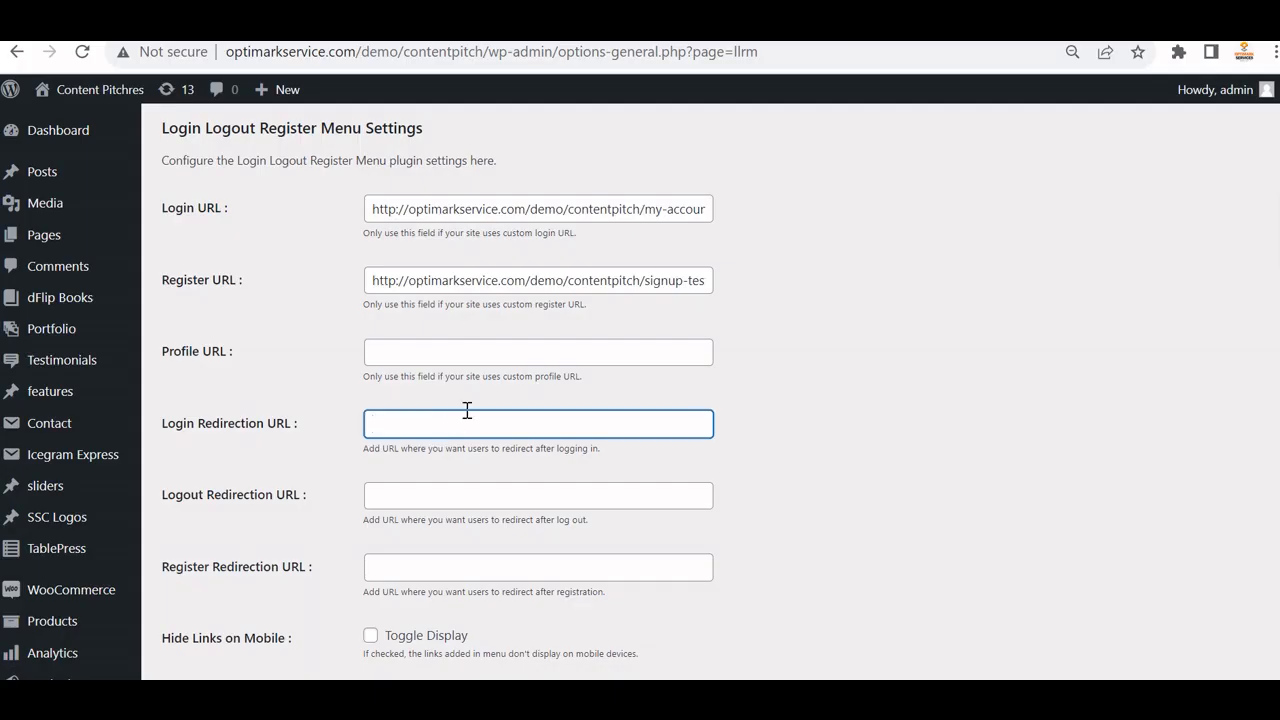
pyautogui.hotkey('ctrl', 'v')
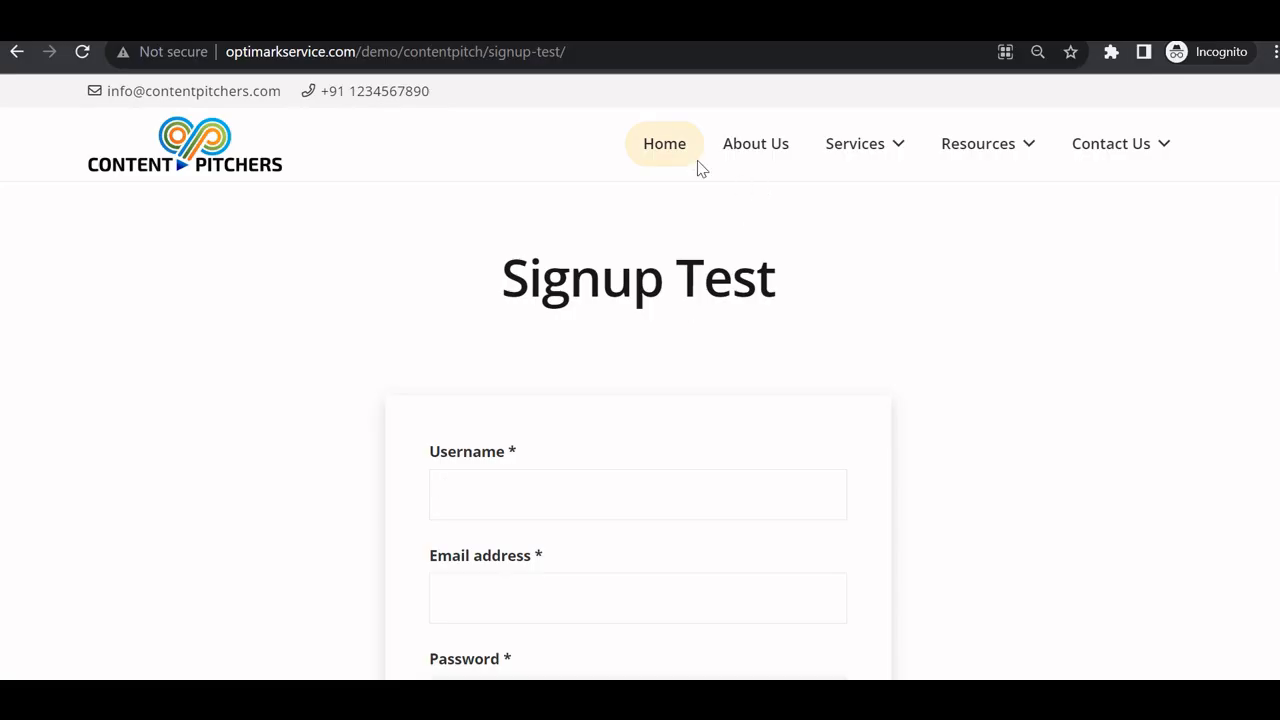
pyautogui.rightClick(688, 152)
pyautogui.click(770, 277)
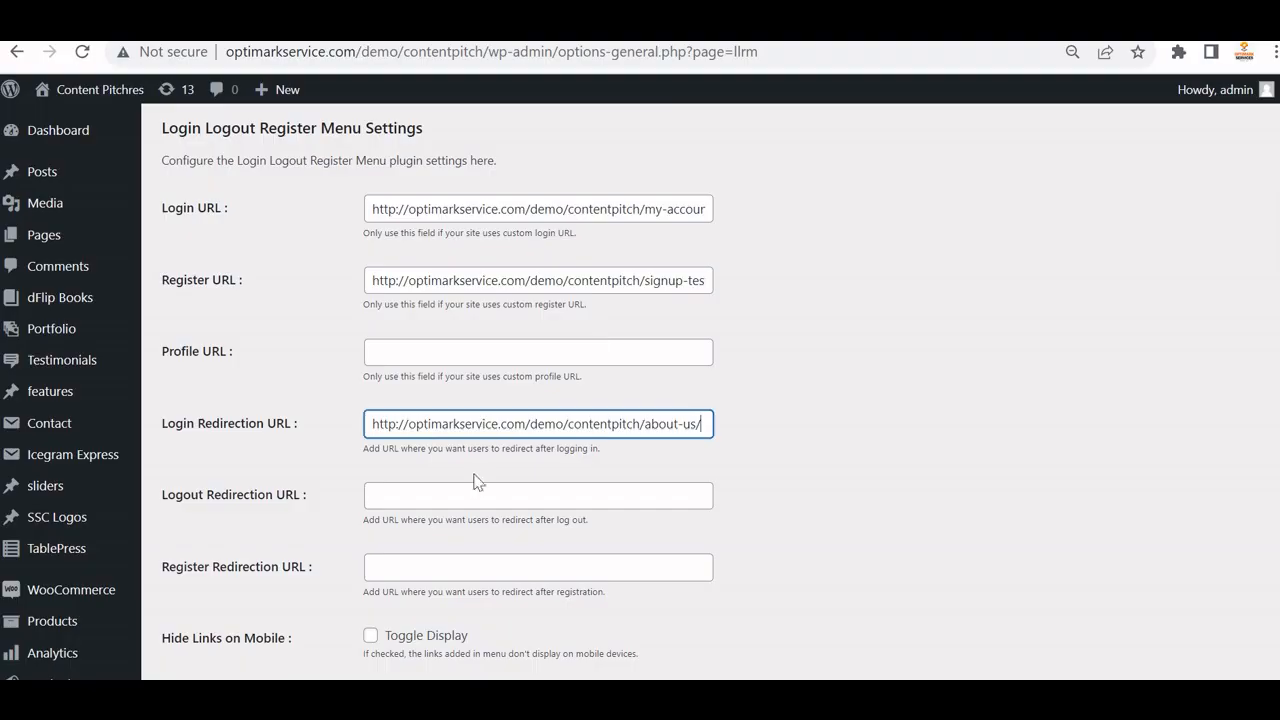
pyautogui.click(475, 488)
pyautogui.hotkey('ctrl', 'v')
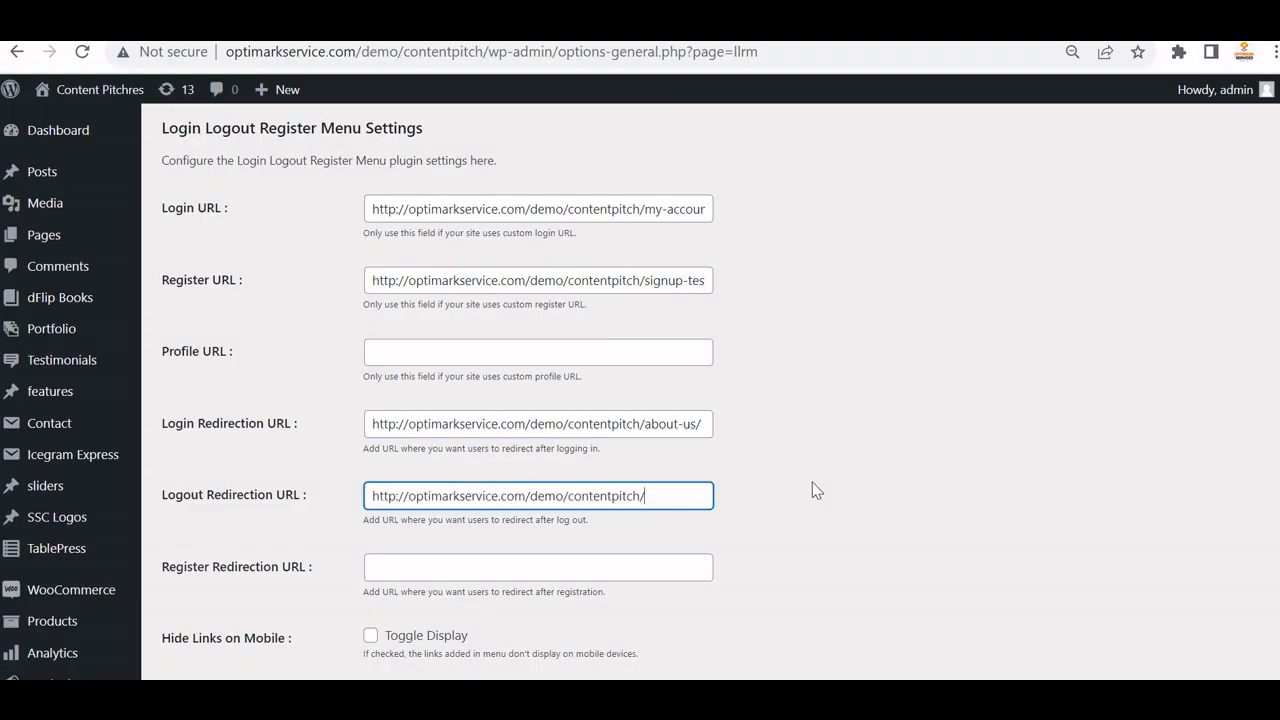
pyautogui.scroll(-1, 812, 482)
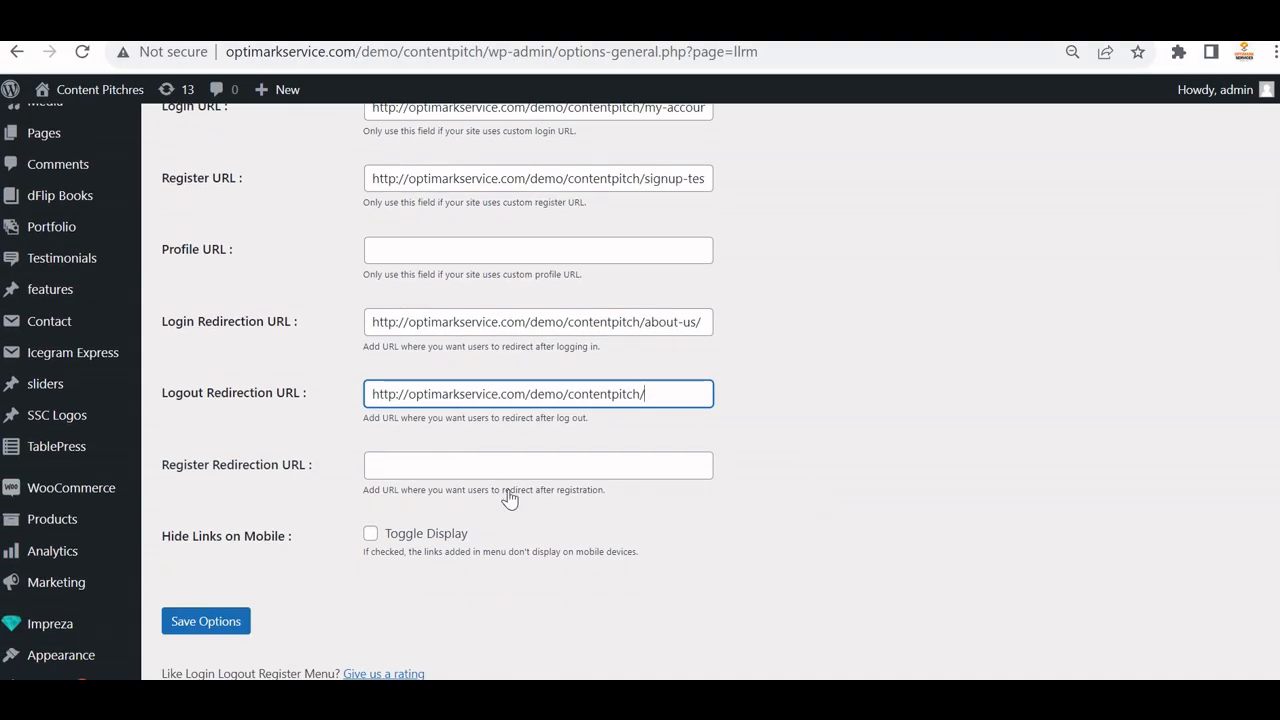
# Paste the Content Writing Services address into Register Redirection URL, then clear it again.
pyautogui.click(526, 460)
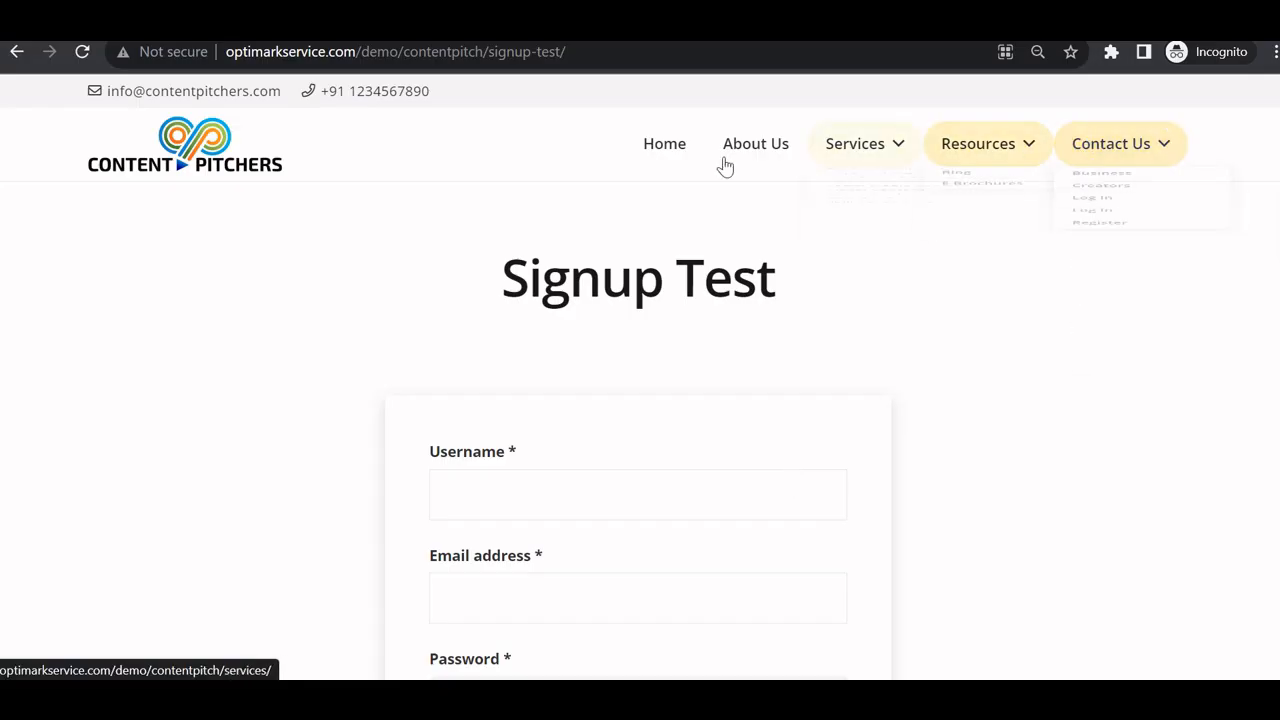
pyautogui.rightClick(858, 149)
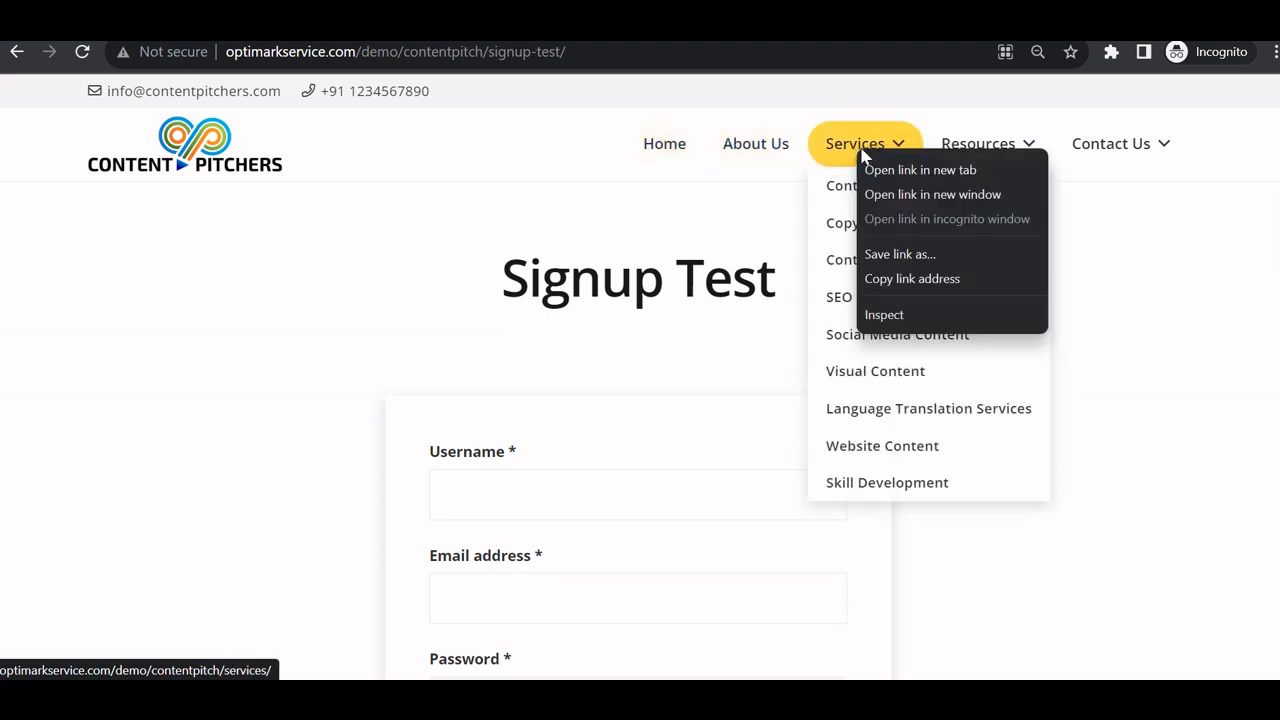
pyautogui.rightClick(834, 186)
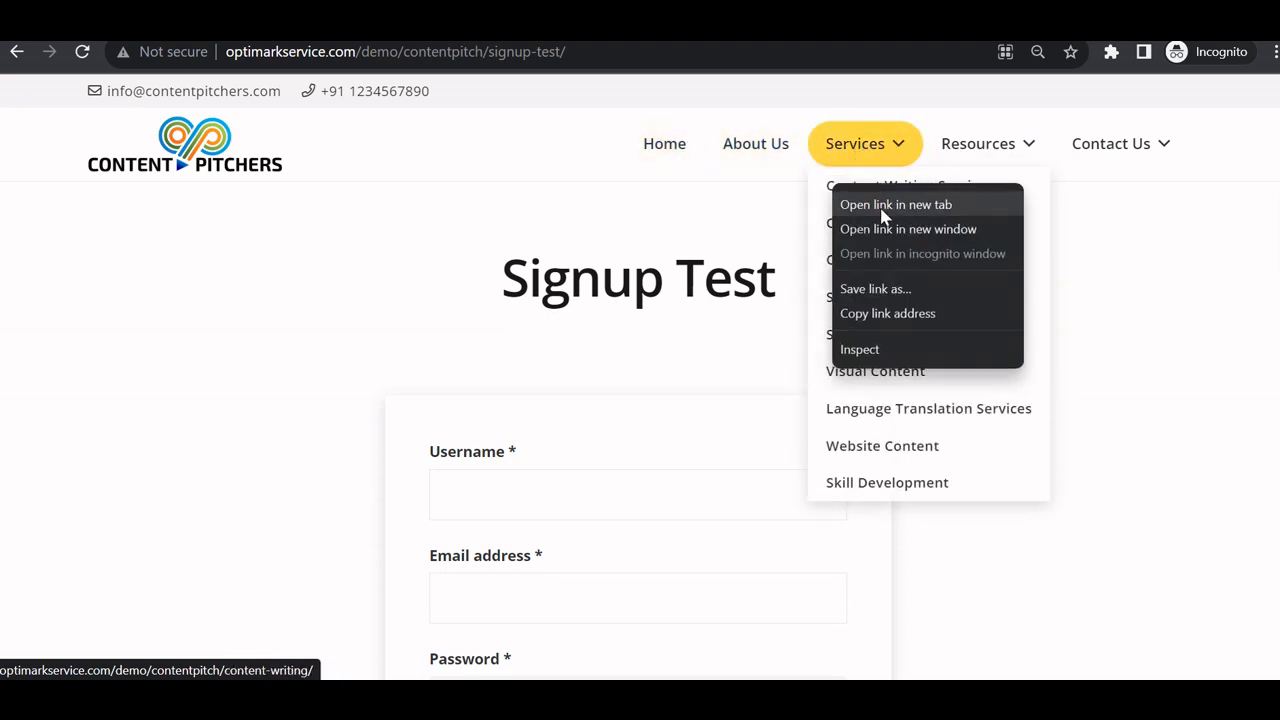
pyautogui.click(888, 313)
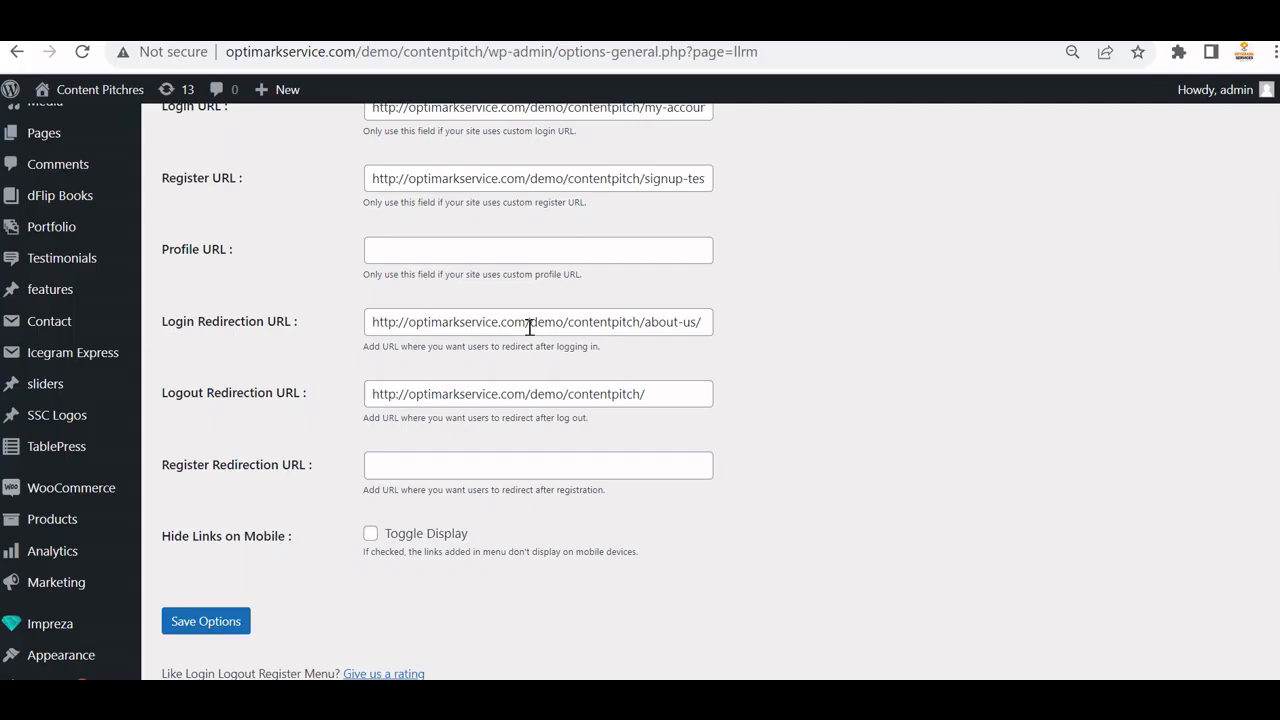
pyautogui.click(573, 470)
pyautogui.hotkey('ctrl', 'v')
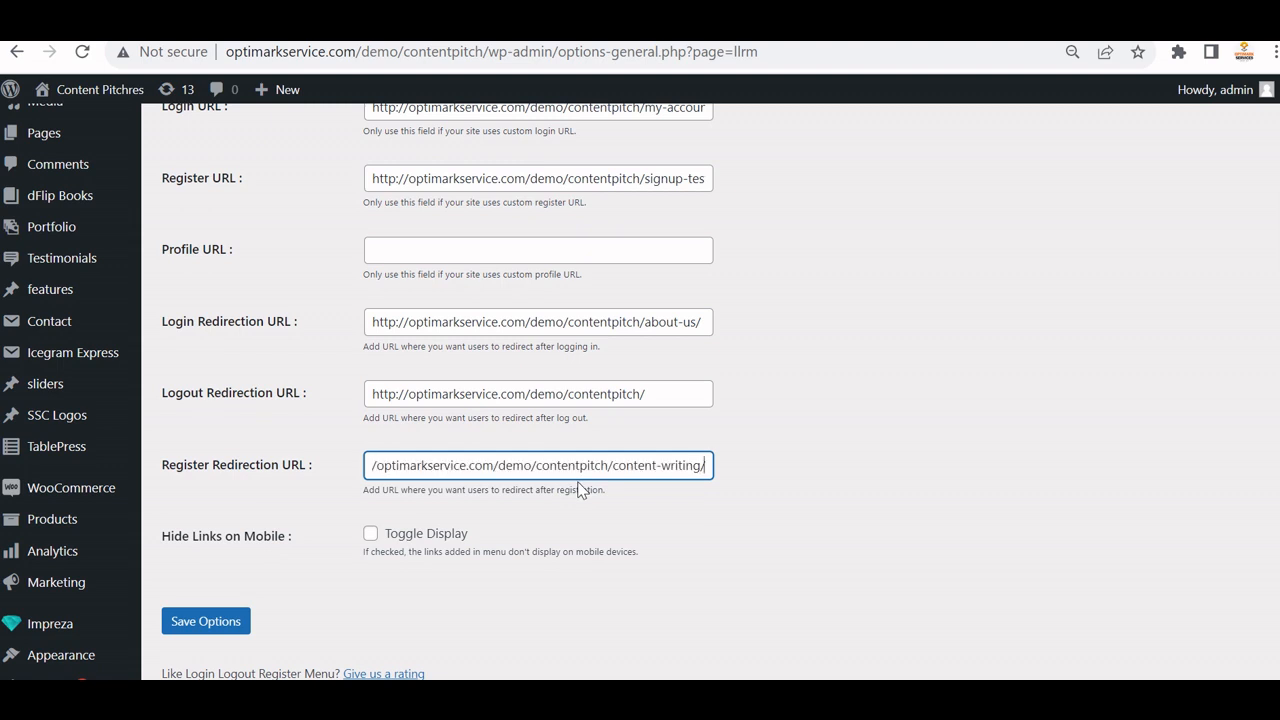
pyautogui.hotkey('ctrl', 'a')
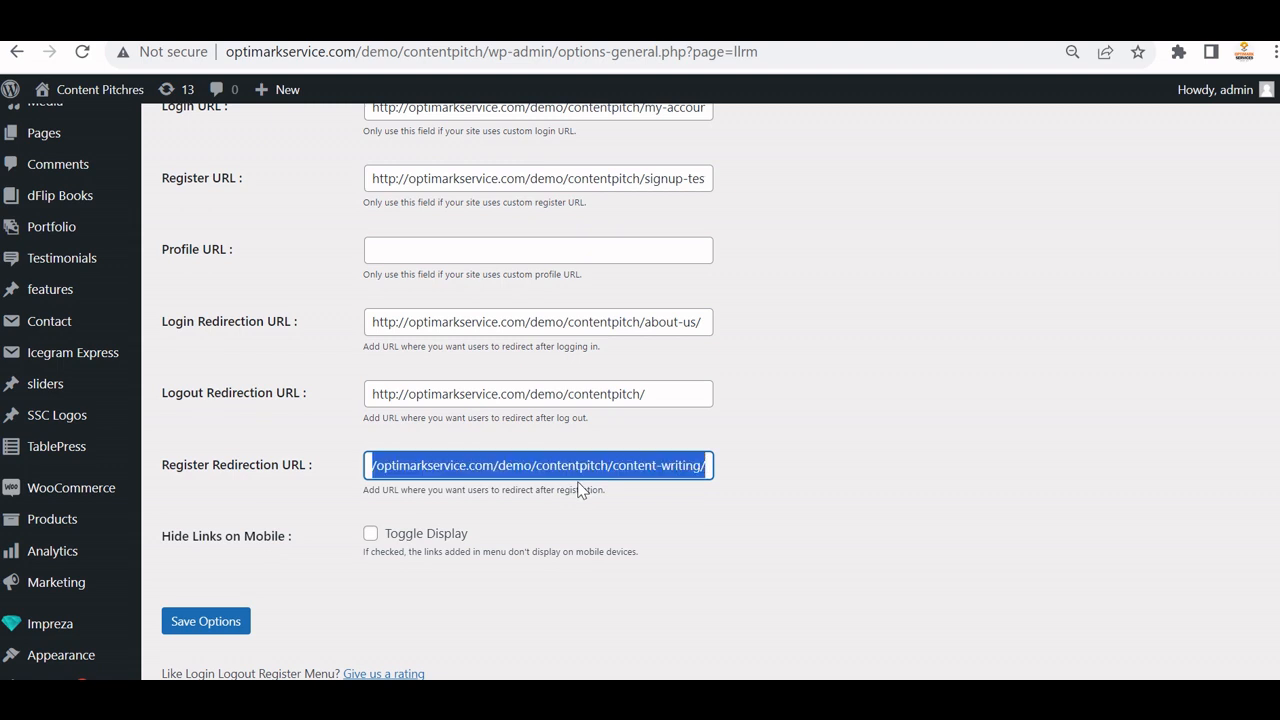
pyautogui.press('BackSpace')
# Use the home page address from Logout Redirection URL as Register Redirection URL, and save.
pyautogui.click(668, 393)
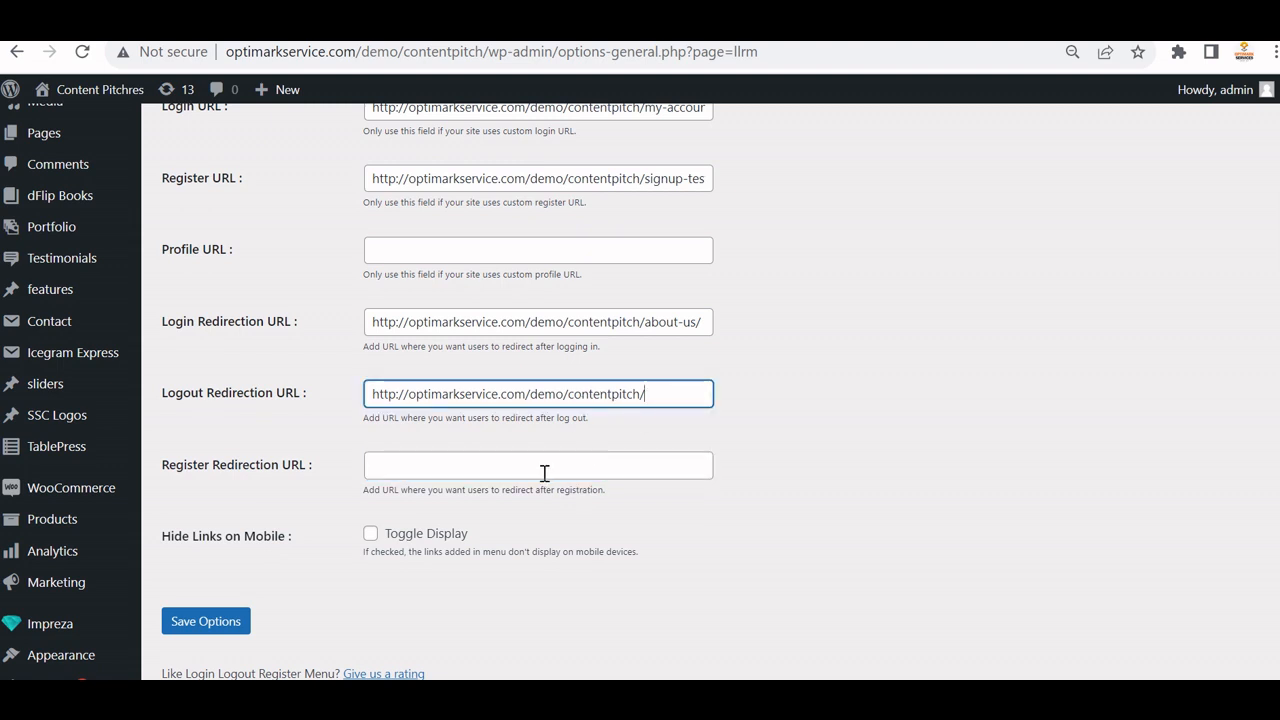
pyautogui.hotkey('ctrl', 'a')
pyautogui.press('Right')
pyautogui.hotkey('ctrl', 'a')
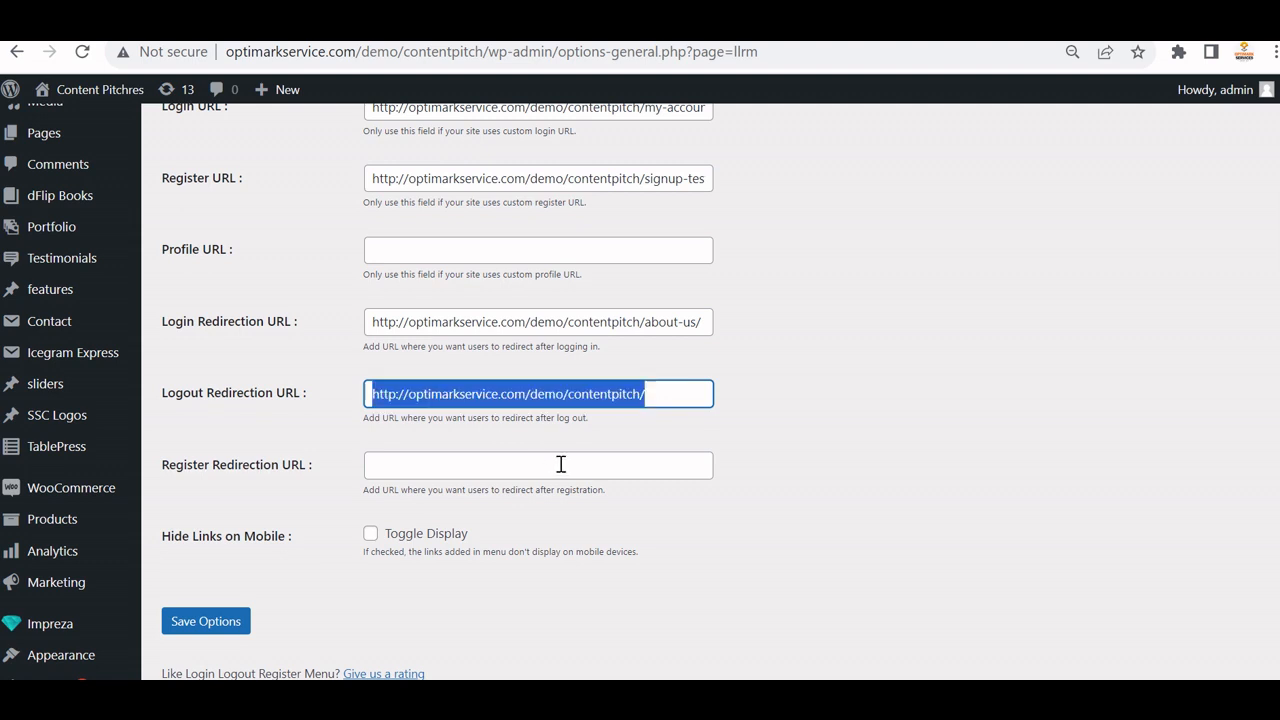
pyautogui.click(561, 464)
pyautogui.hotkey('ctrl', 'v')
pyautogui.scroll(-1, 565, 537)
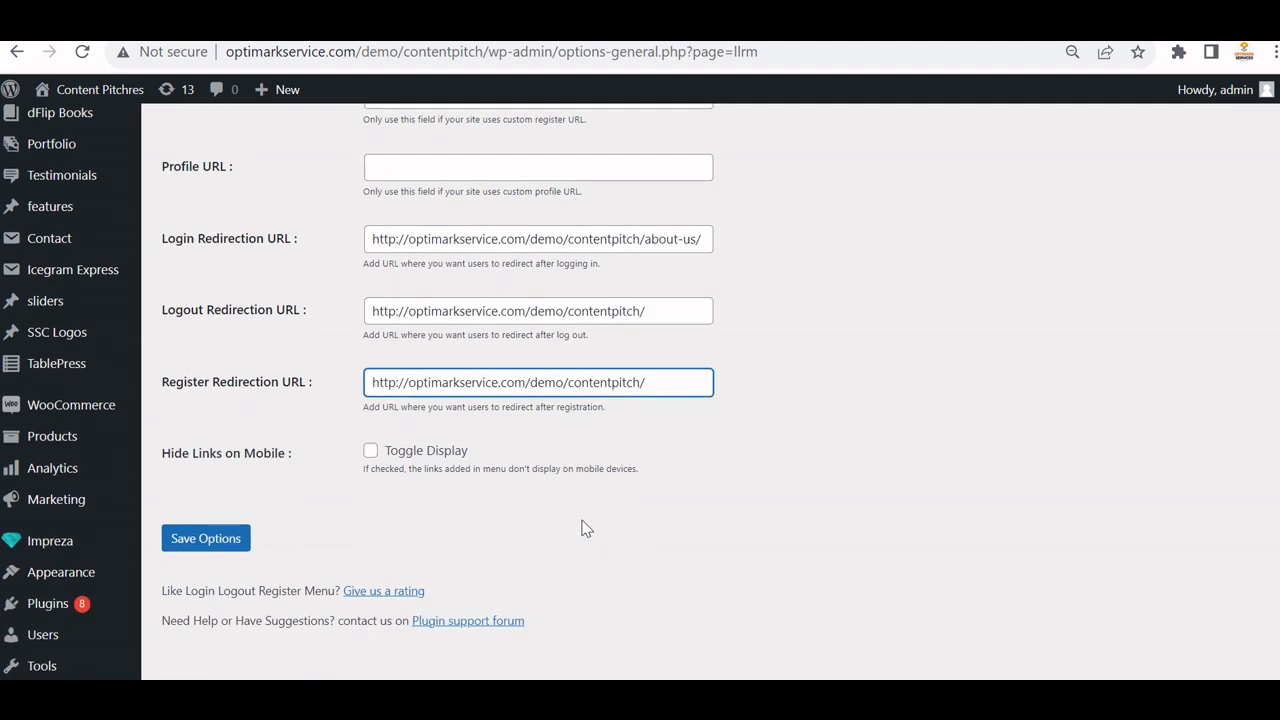
pyautogui.click(203, 527)
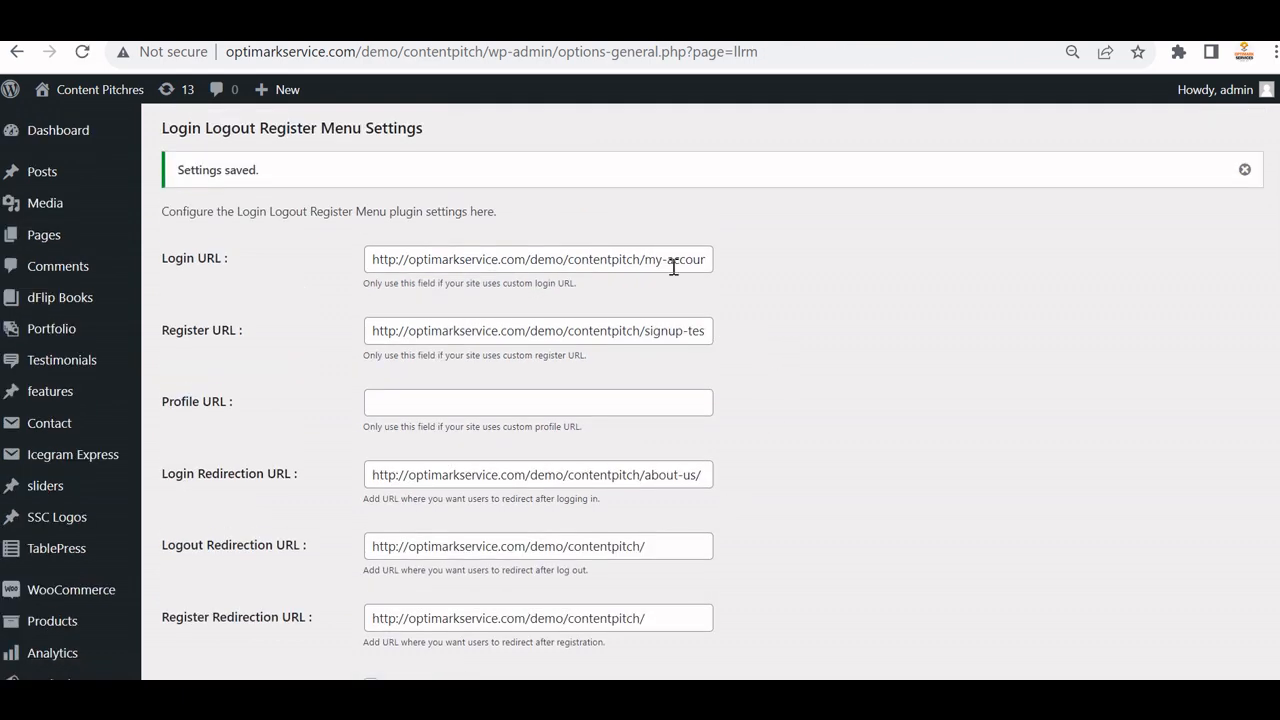
# Leave the saved plugin settings and go to Appearance > Menus.
pyautogui.scroll(-3, 479, 274)
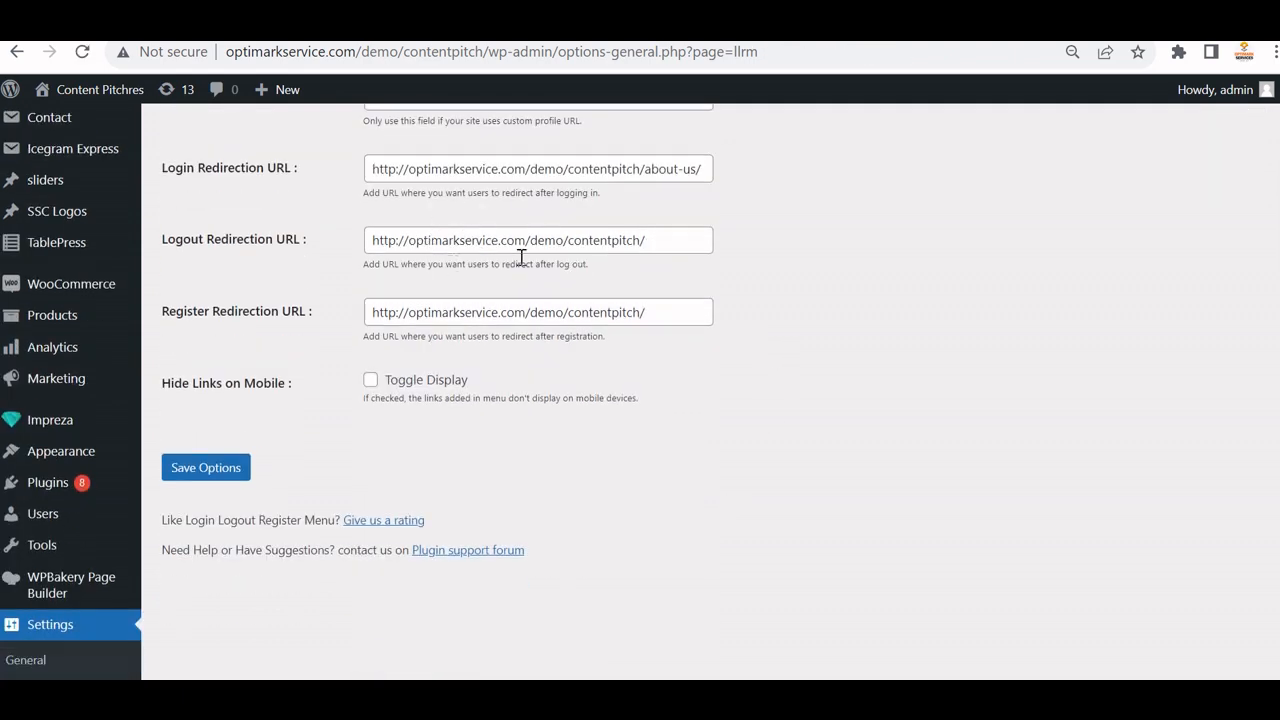
pyautogui.scroll(3, 494, 330)
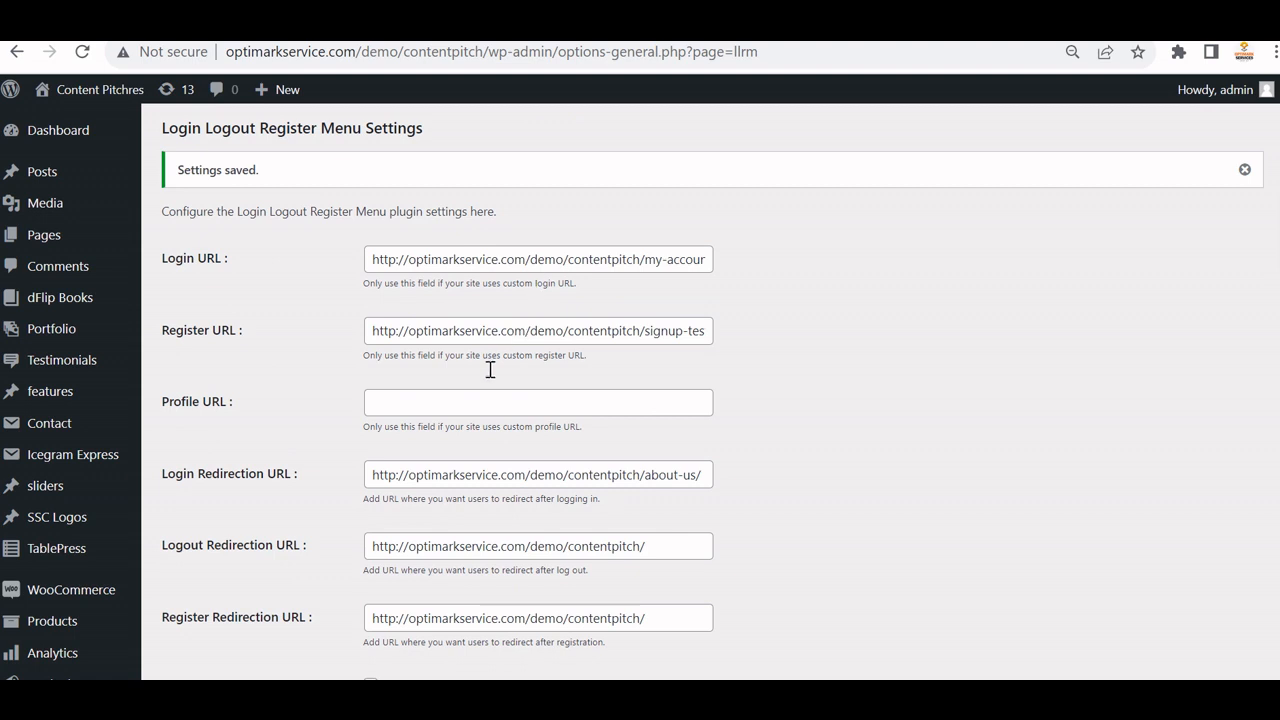
pyautogui.scroll(-2, 349, 360)
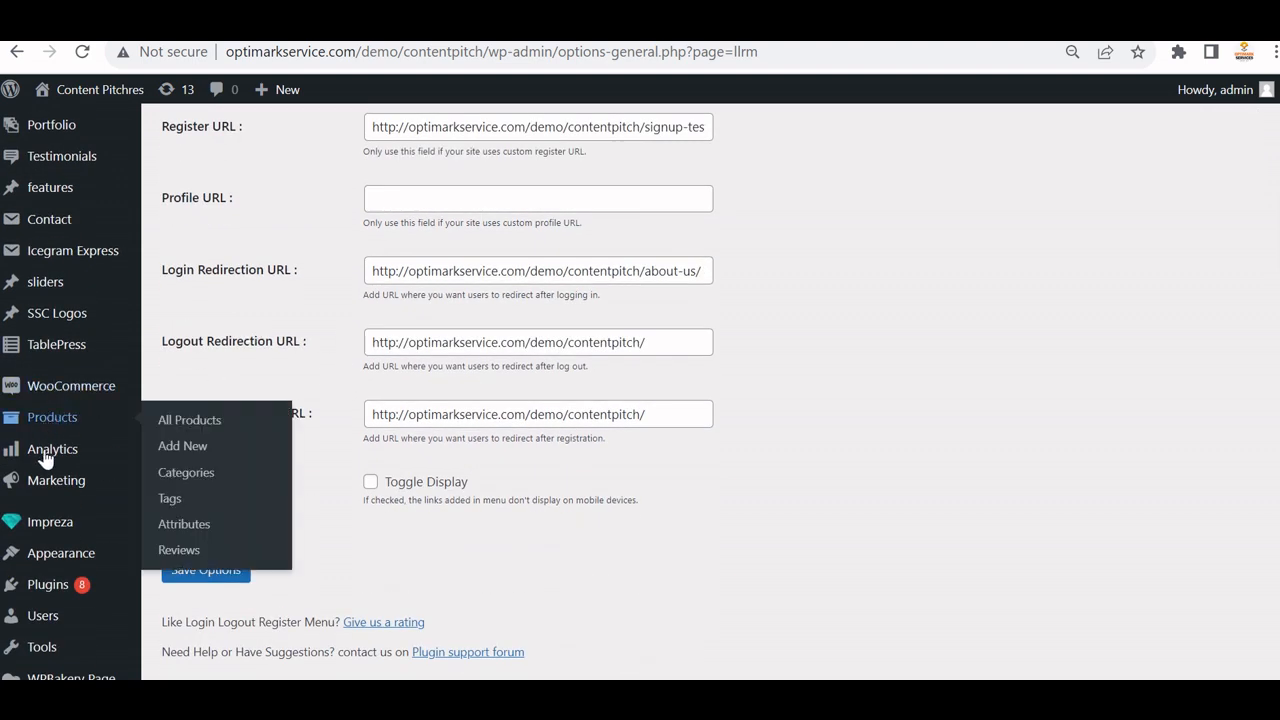
pyautogui.moveTo(55, 556)
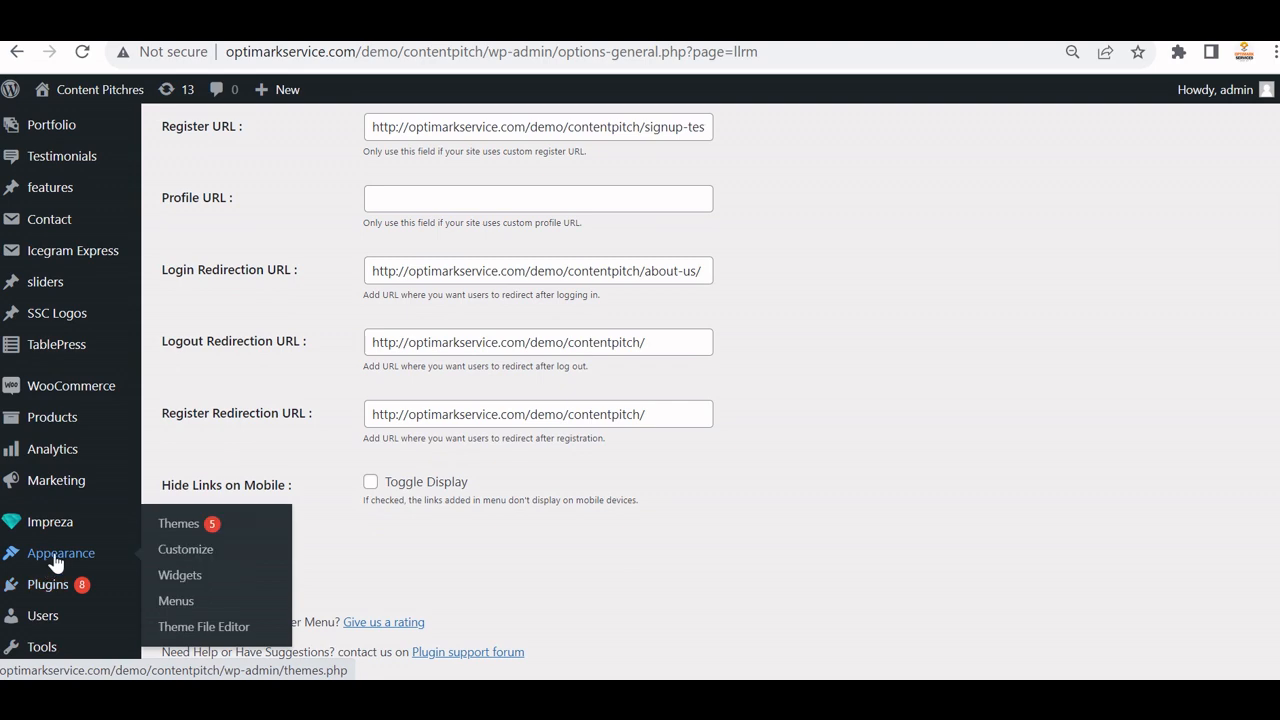
pyautogui.click(190, 607)
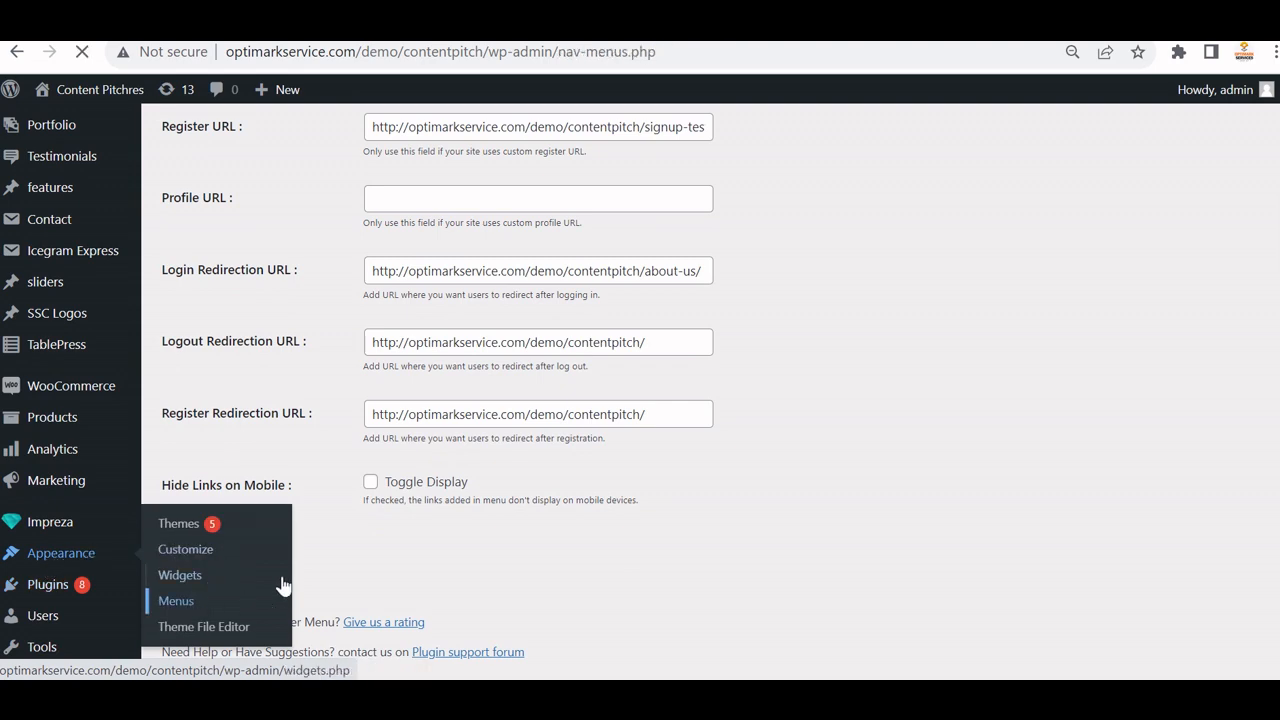
# Expand the Login / Logout / Register links box in the menu editor.
pyautogui.scroll(-3, 224, 453)
pyautogui.scroll(-5, 224, 453)
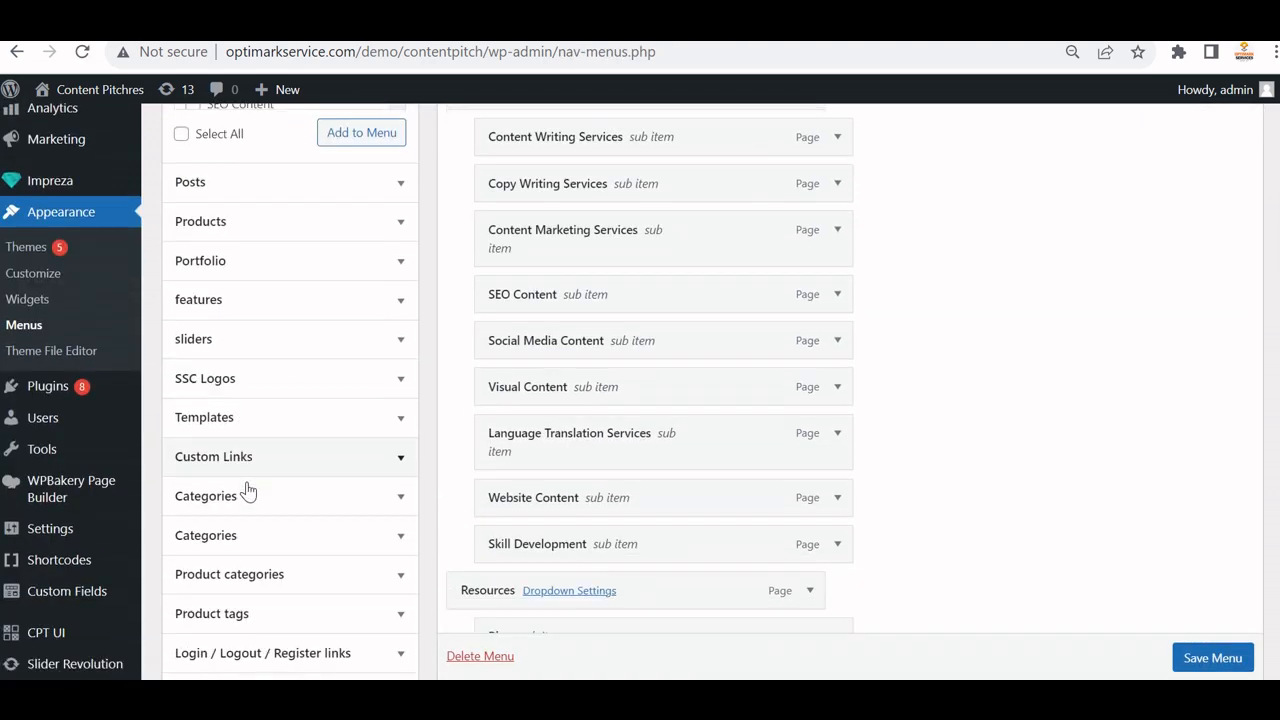
pyautogui.click(357, 381)
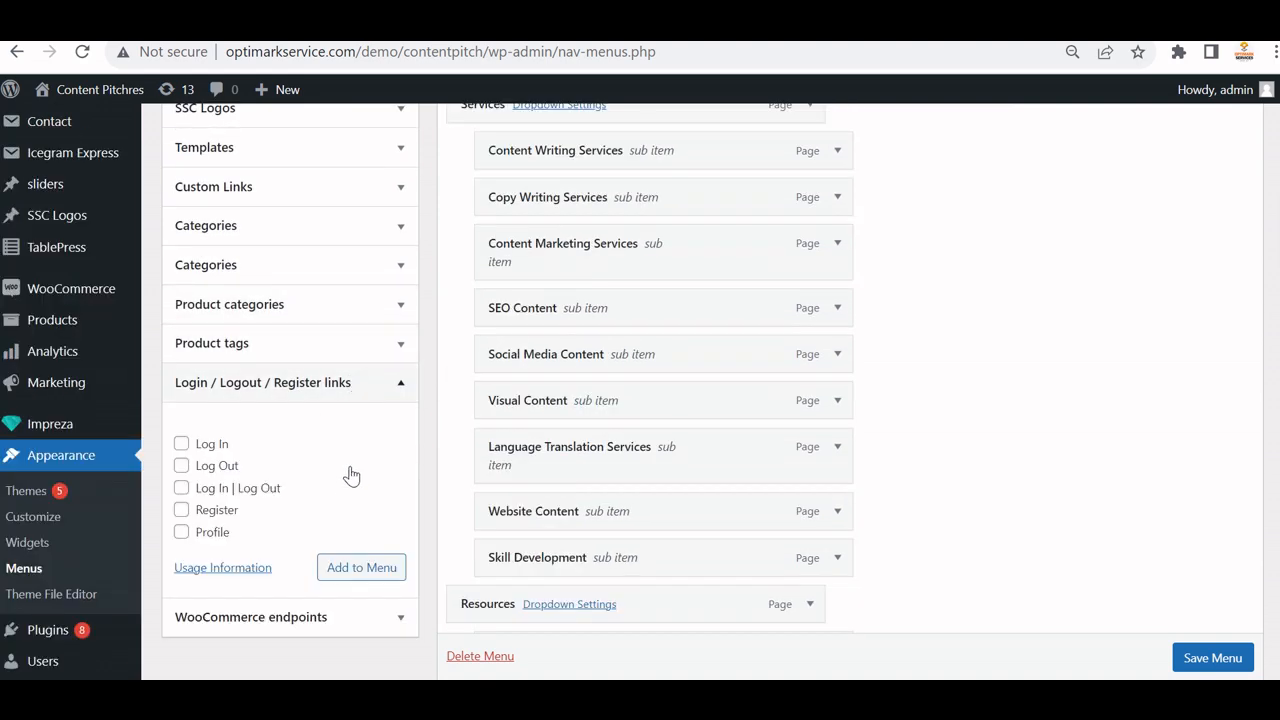
pyautogui.scroll(-3, 665, 475)
pyautogui.scroll(-2, 650, 470)
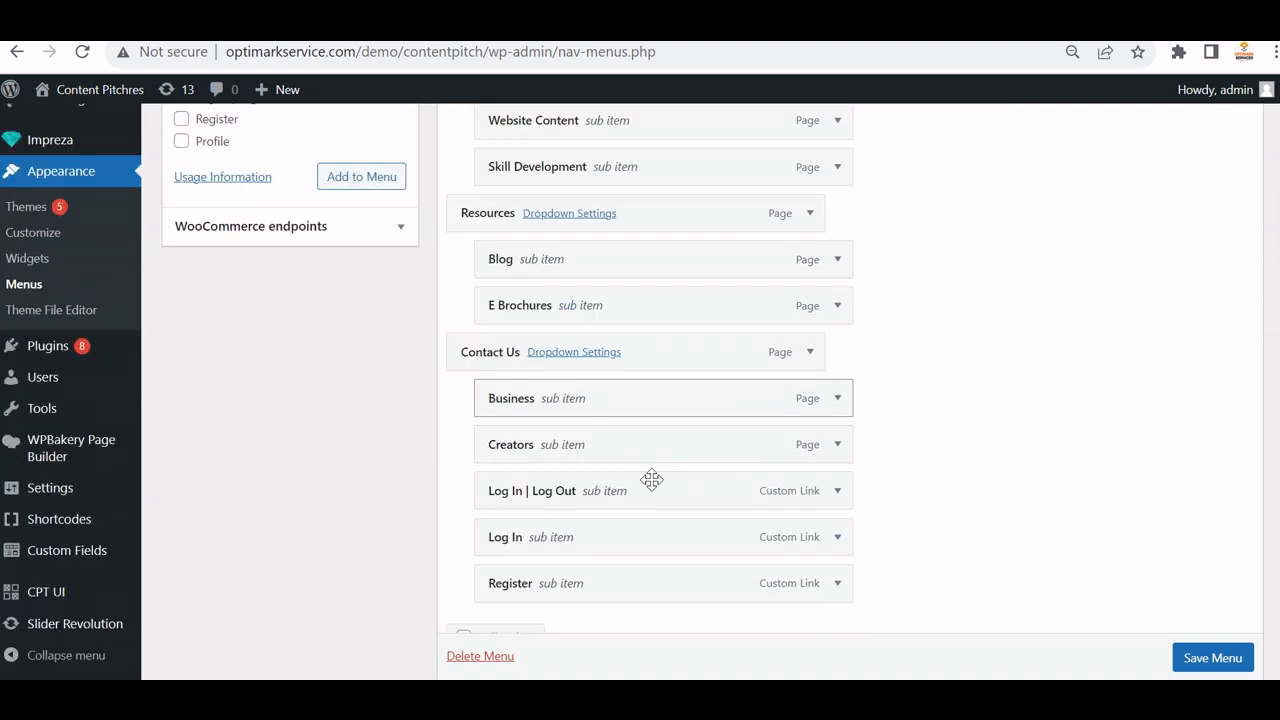
# Remove the old Log In | Log Out, Log In and Register items under Contact Us.
pyautogui.click(838, 372)
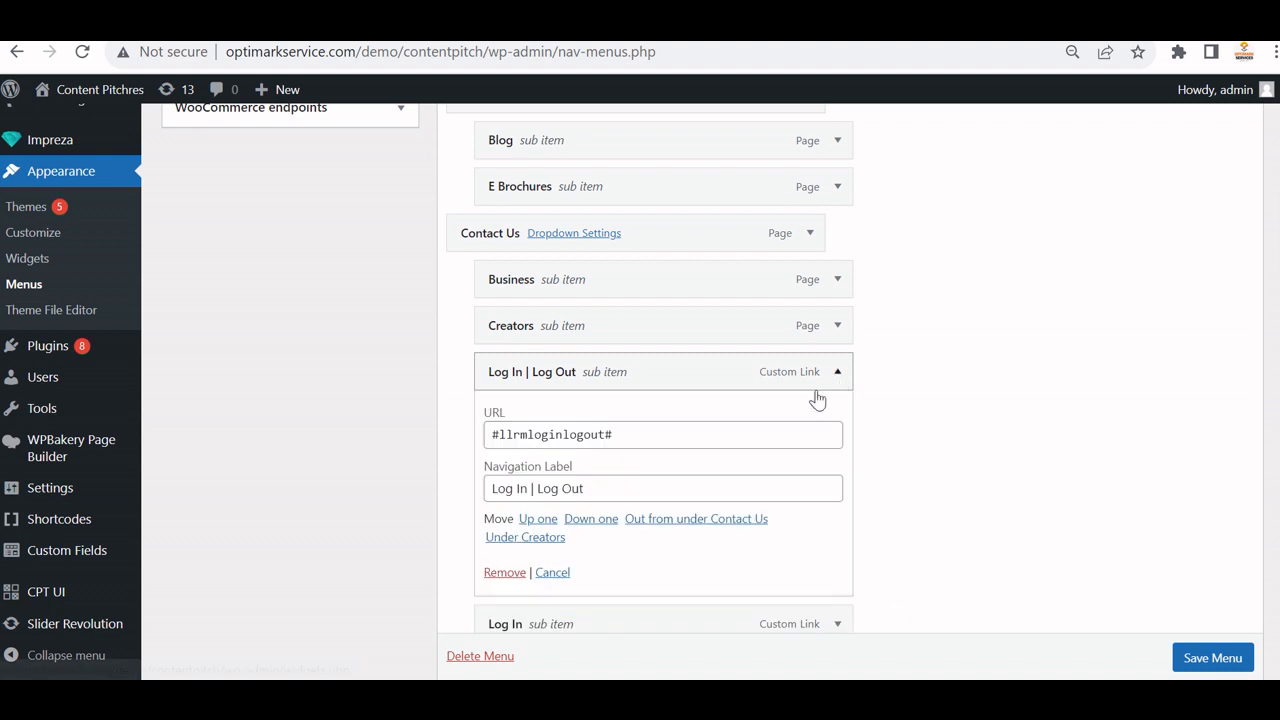
pyautogui.click(505, 570)
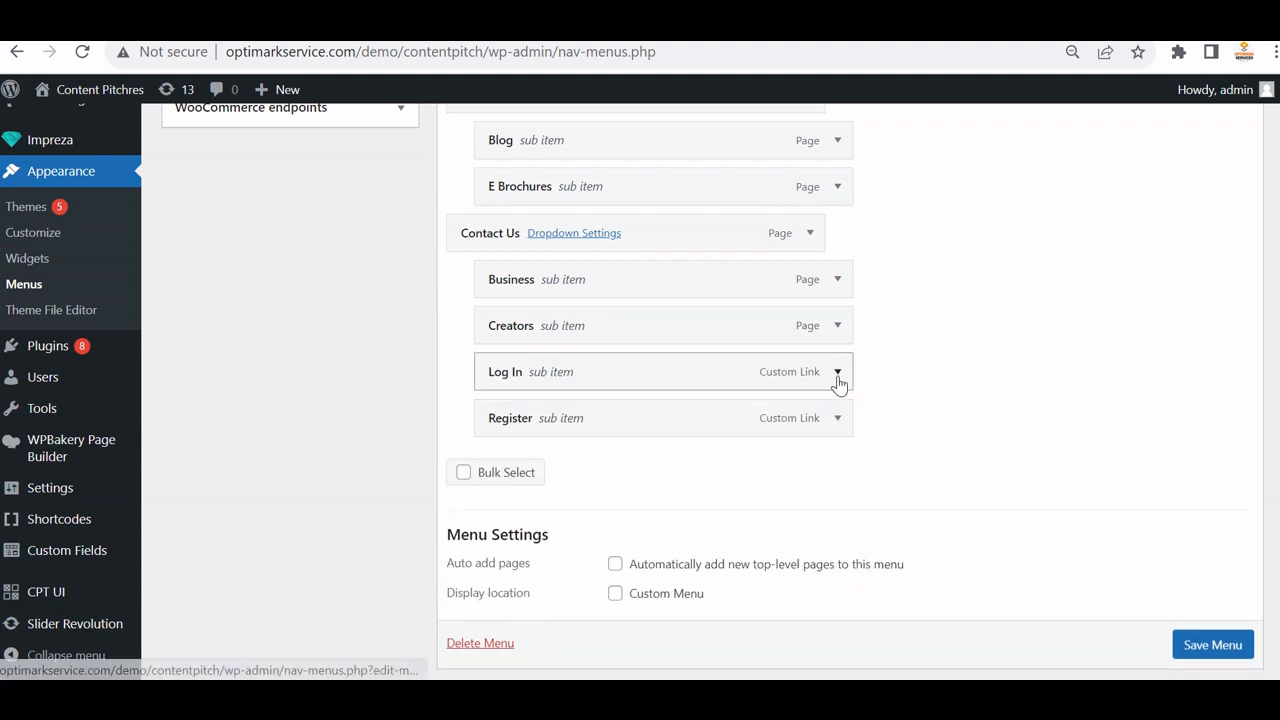
pyautogui.click(838, 372)
pyautogui.click(500, 572)
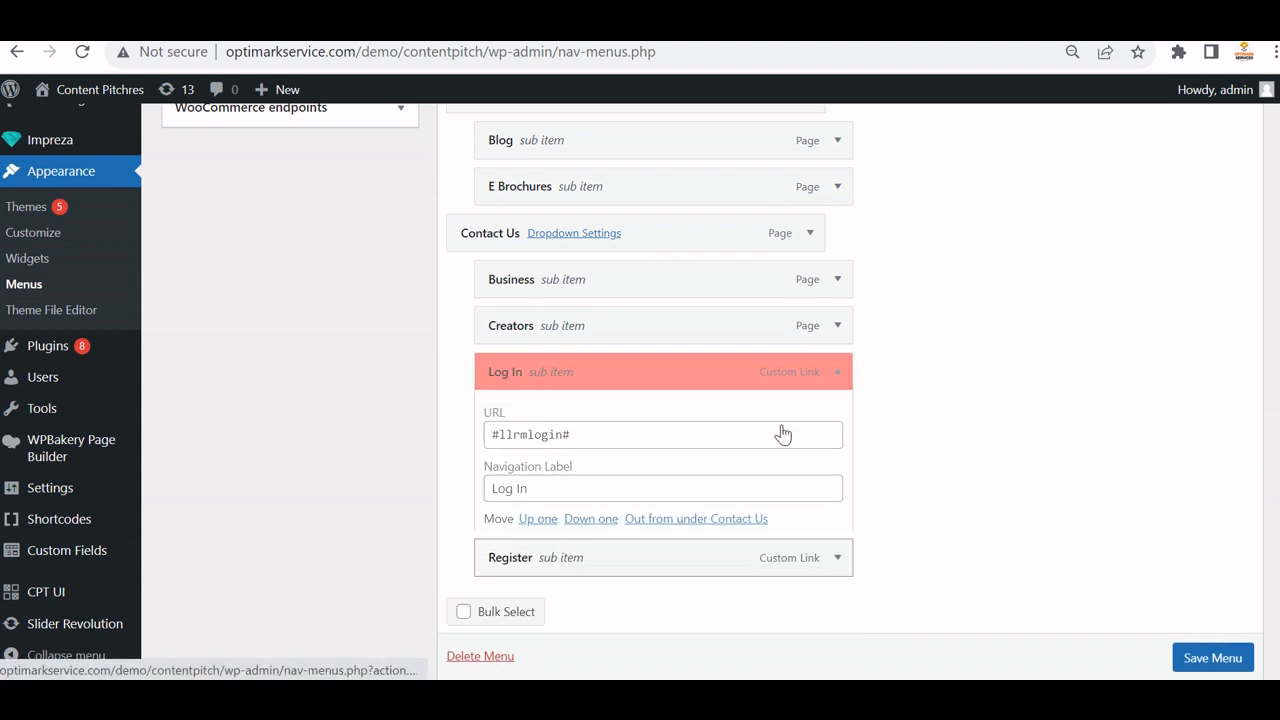
pyautogui.click(838, 372)
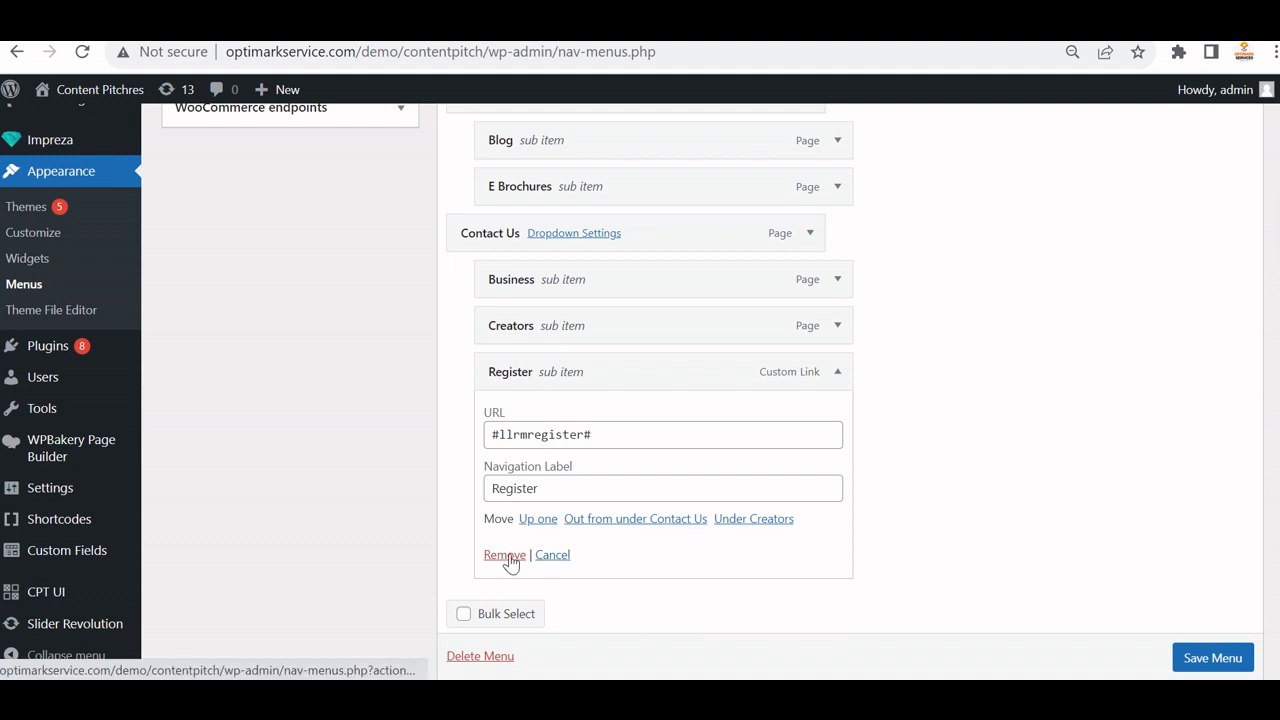
pyautogui.click(506, 558)
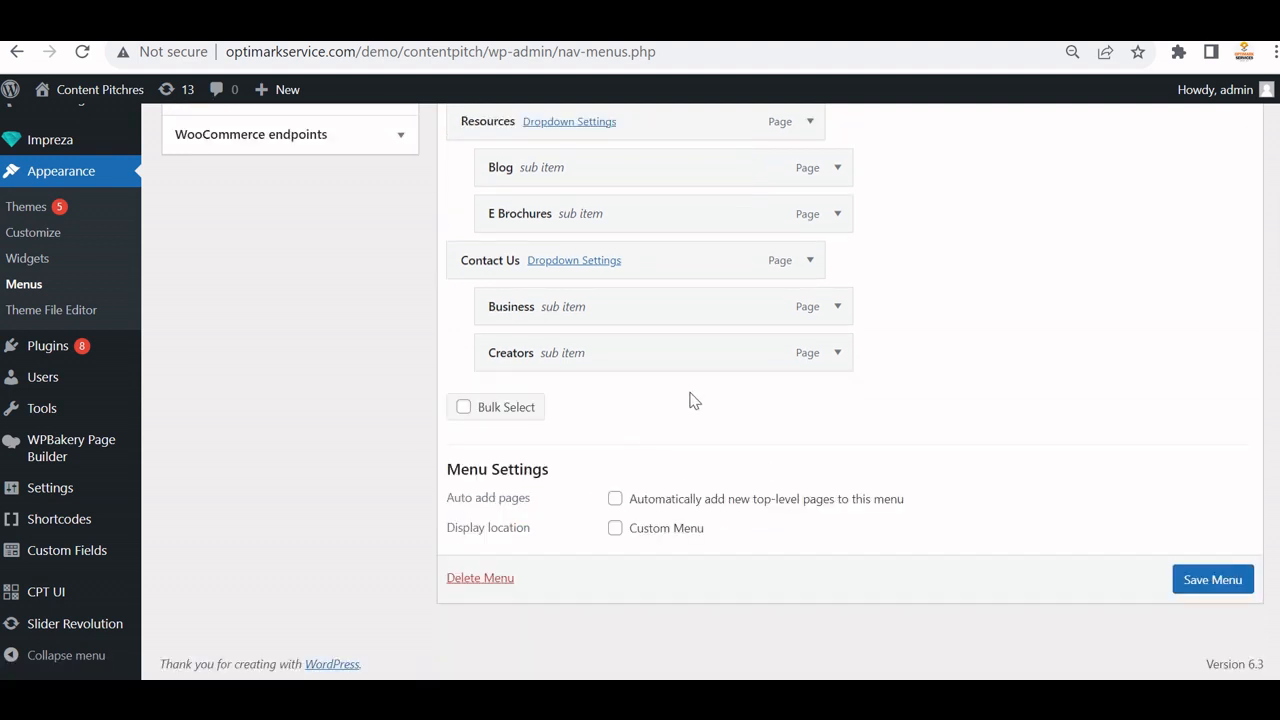
pyautogui.scroll(2, 689, 400)
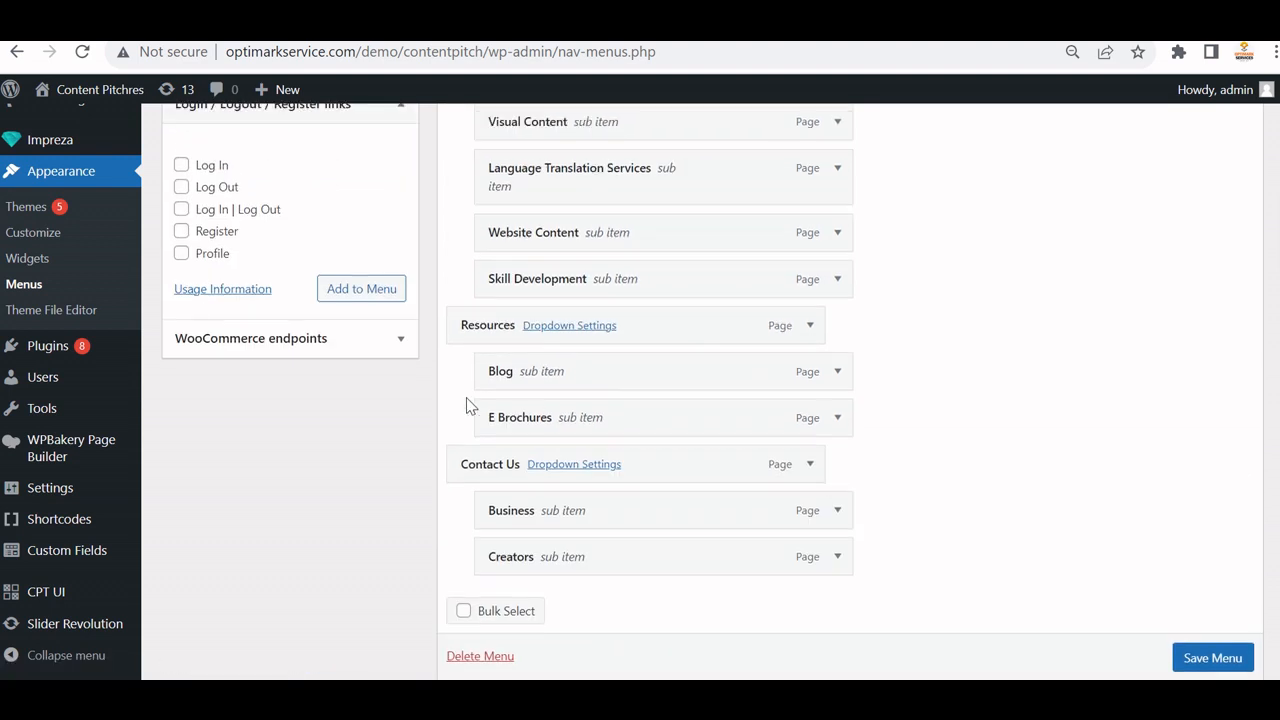
# Add the Log In | Log Out and Register links to the Main Menu.
pyautogui.click(181, 166)
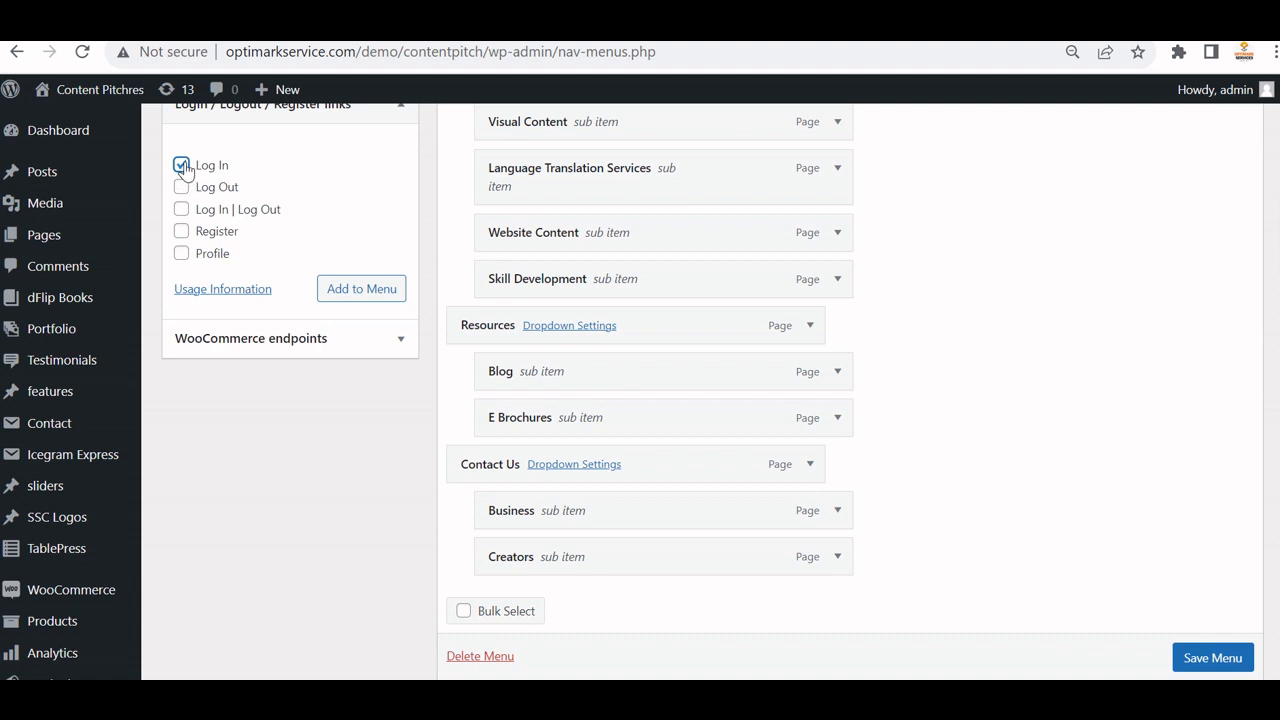
pyautogui.click(182, 166)
pyautogui.click(182, 212)
pyautogui.click(182, 235)
pyautogui.click(370, 291)
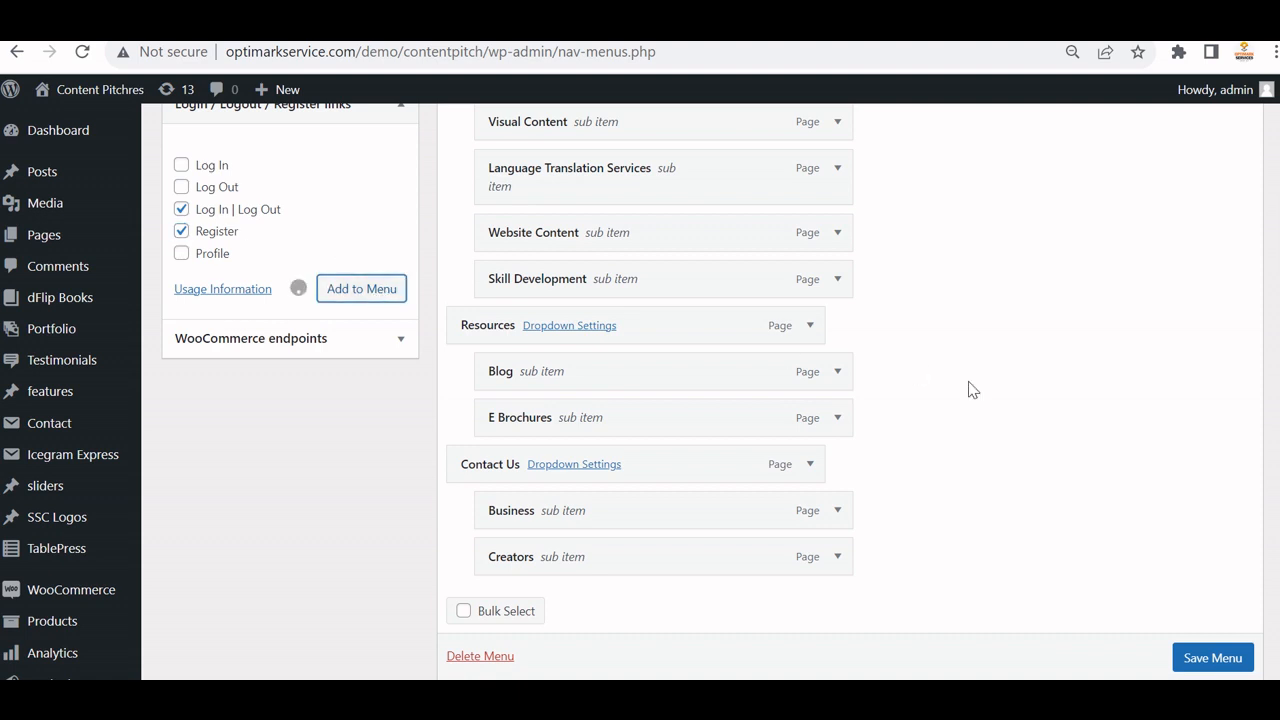
# Nest Register and Log In | Log Out as sub items under Contact Us and save the menu.
pyautogui.scroll(-2, 980, 402)
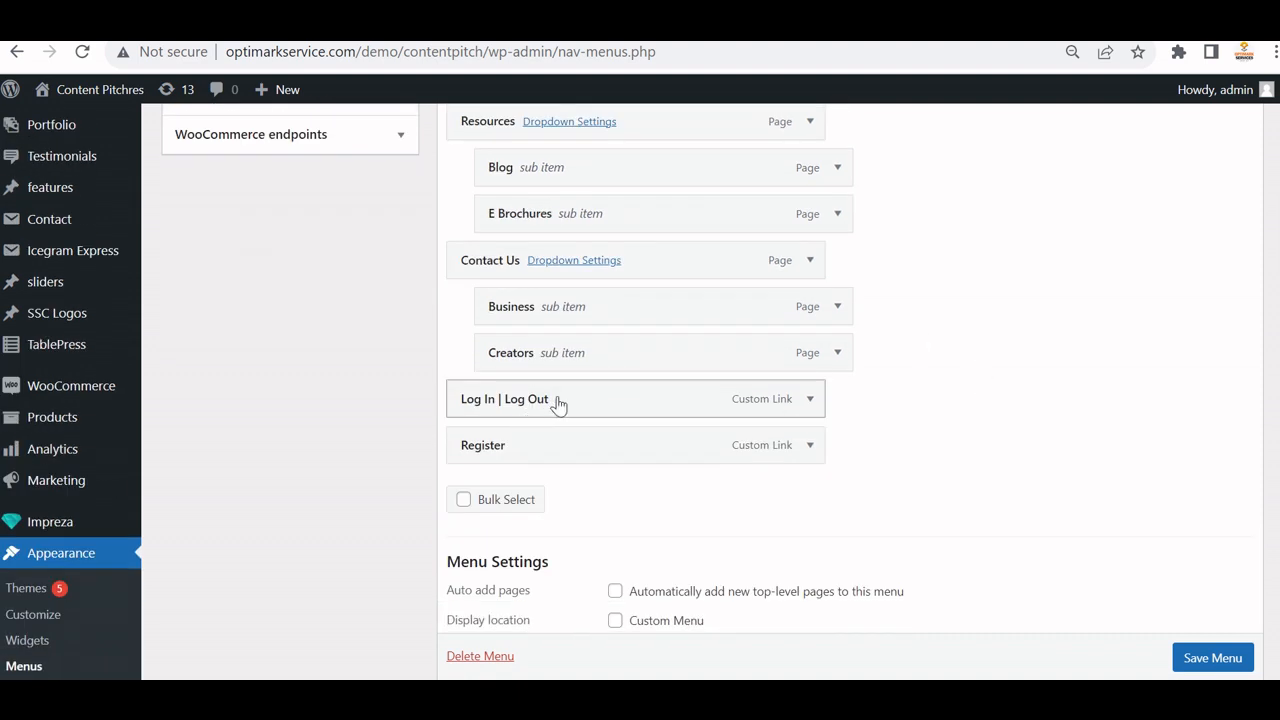
pyautogui.moveTo(558, 404); pyautogui.dragTo(591, 406)
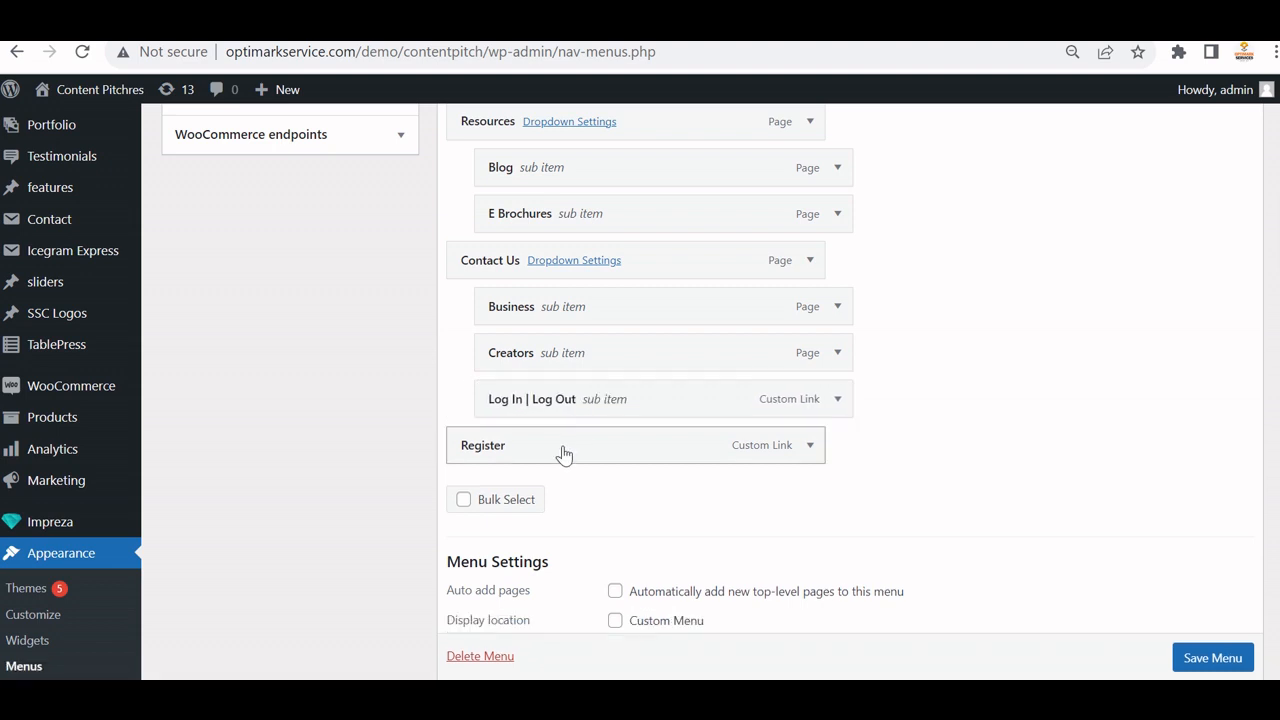
pyautogui.moveTo(563, 454); pyautogui.dragTo(586, 406)
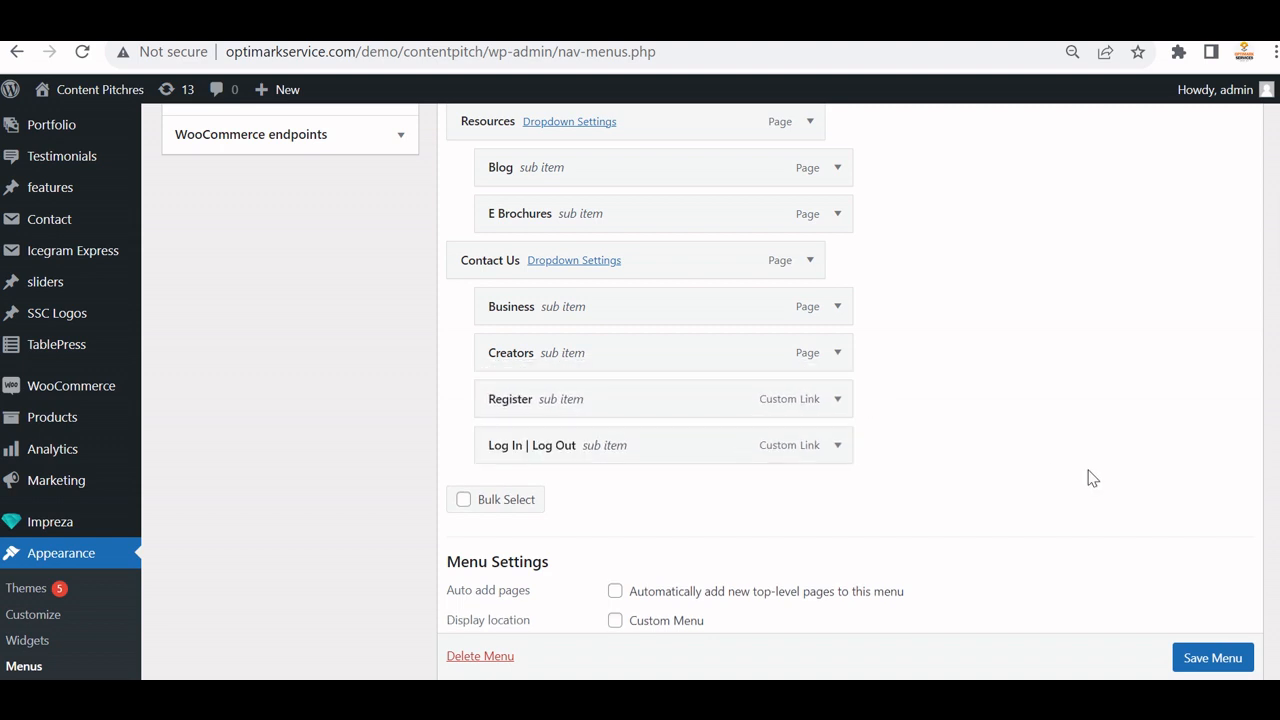
pyautogui.click(1210, 652)
pyautogui.scroll(-1, 1207, 660)
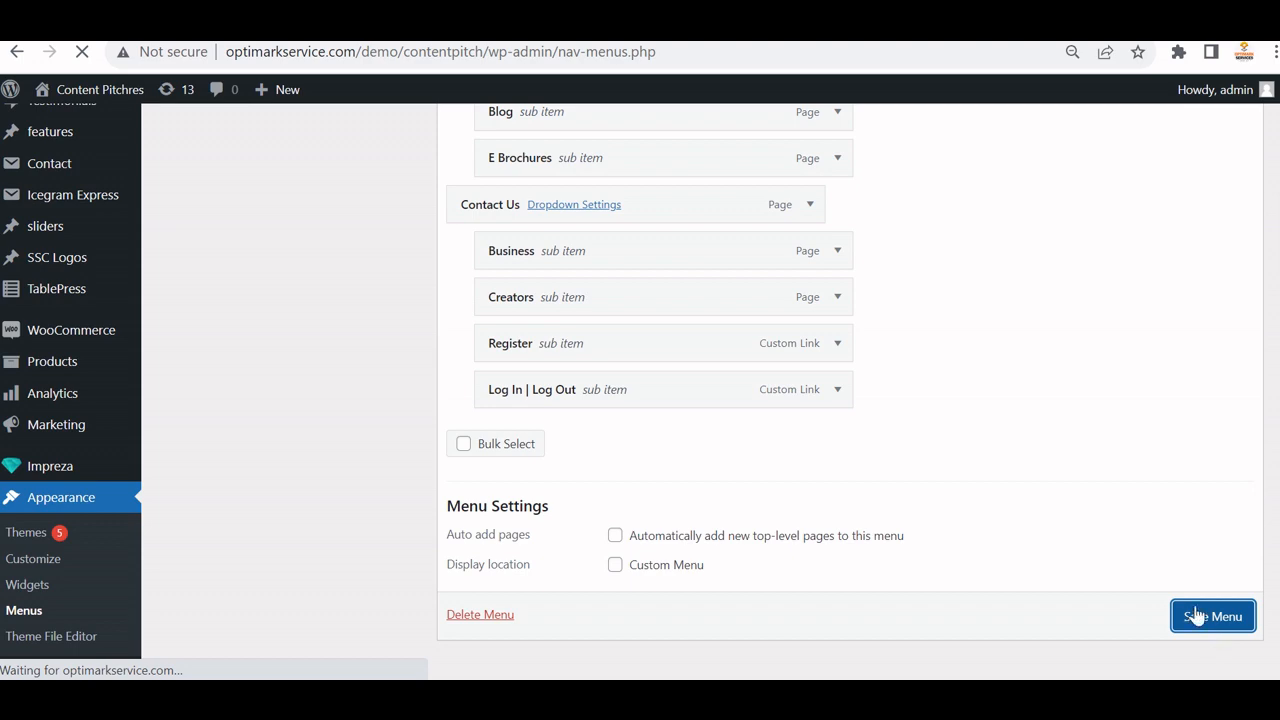
pyautogui.scroll(-3, 951, 520)
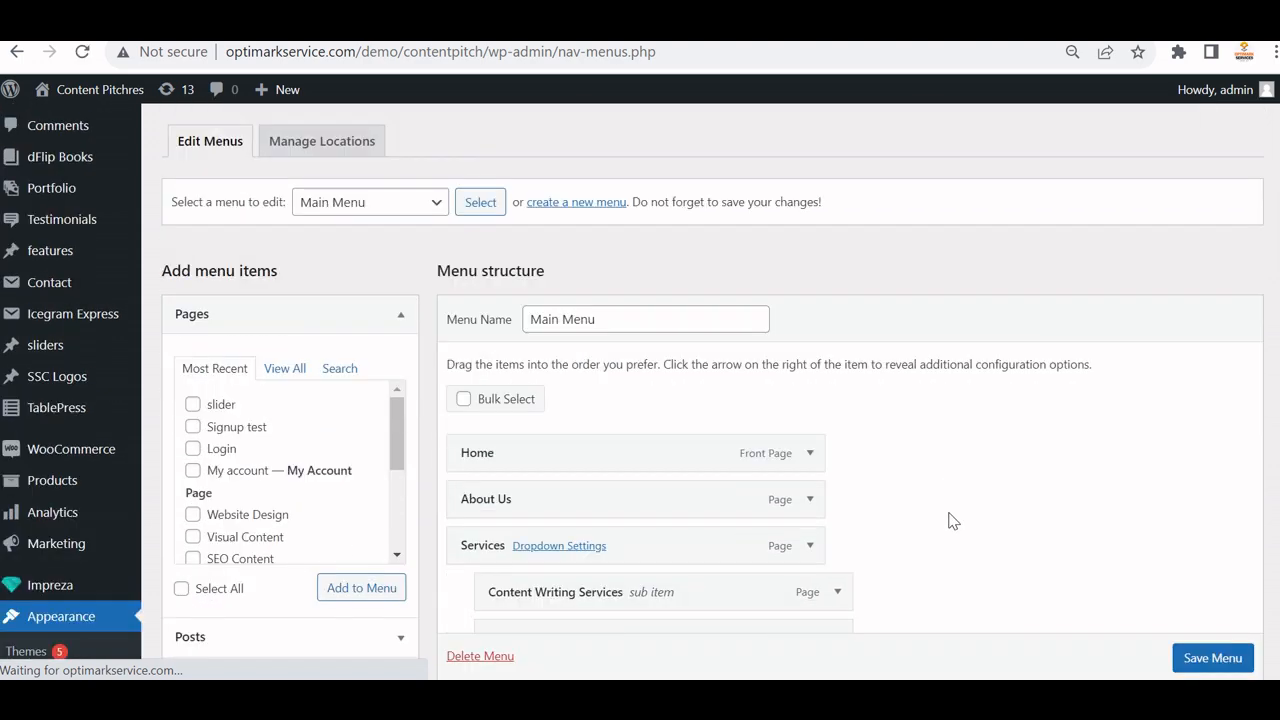
# In the logged-out window, strip the page path and load the site's home page.
pyautogui.click(710, 605)
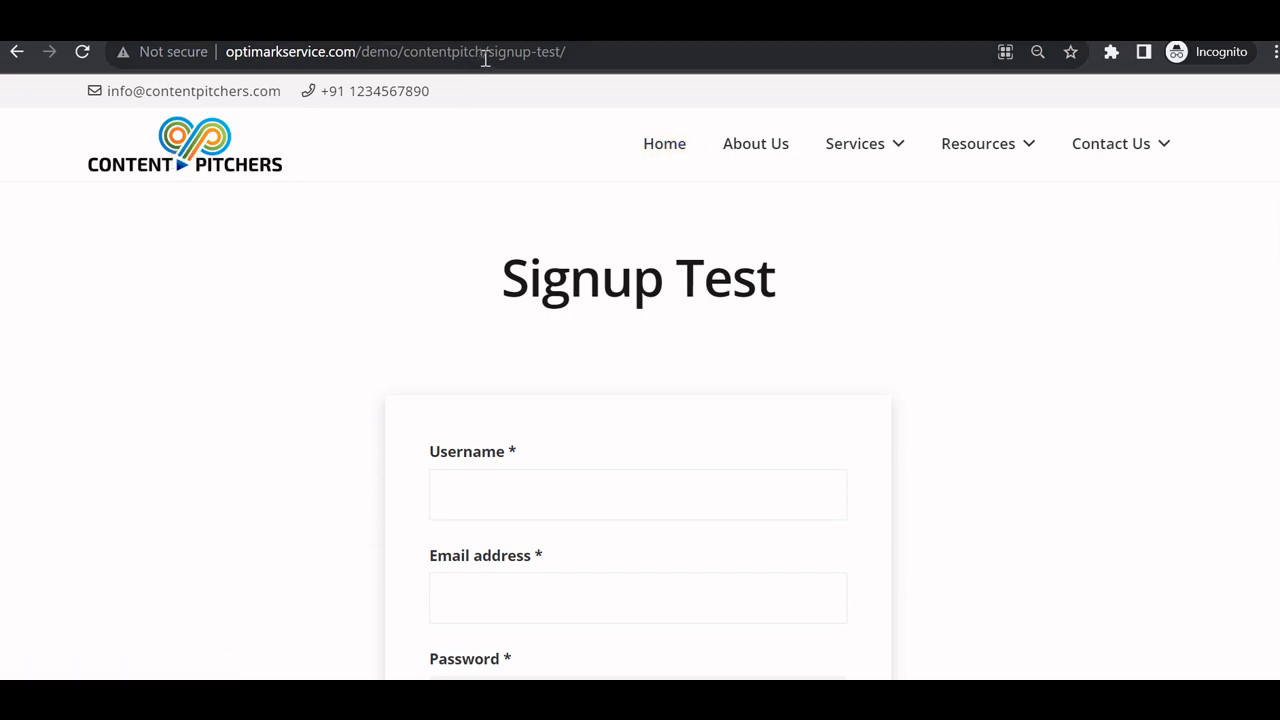
pyautogui.moveTo(485, 58); pyautogui.dragTo(600, 53)
pyautogui.press('BackSpace')
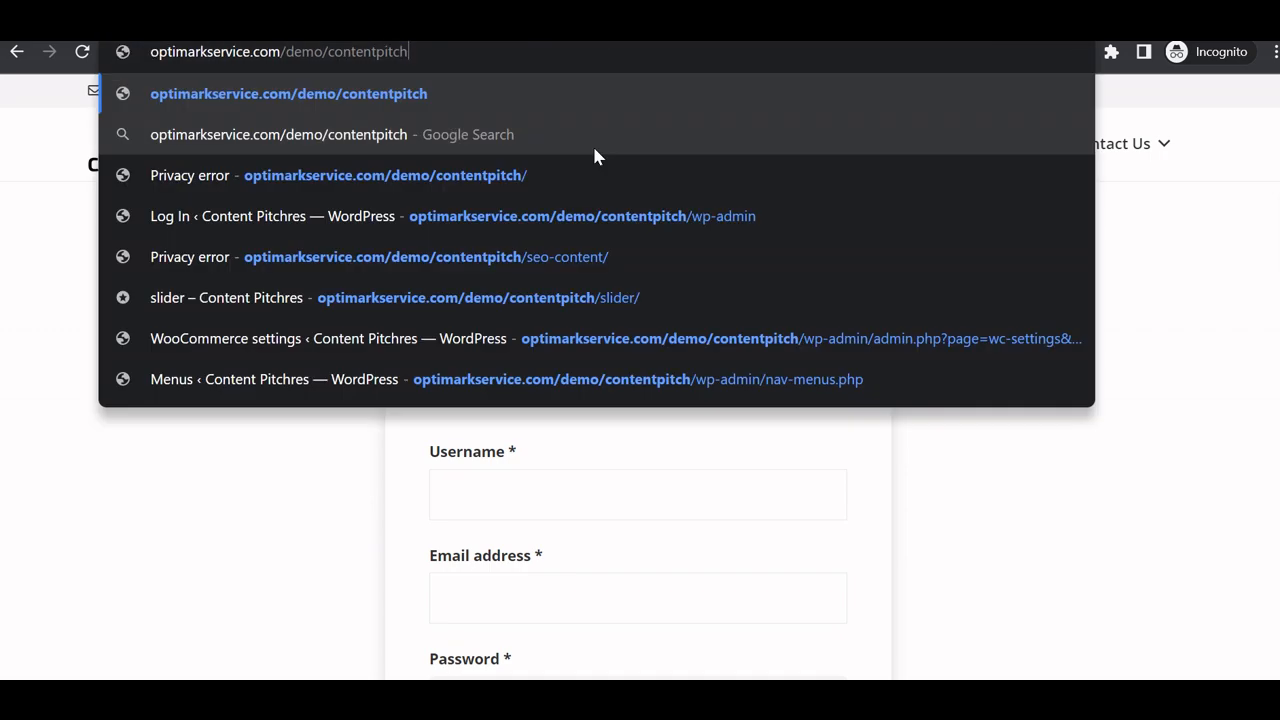
pyautogui.press('Return')
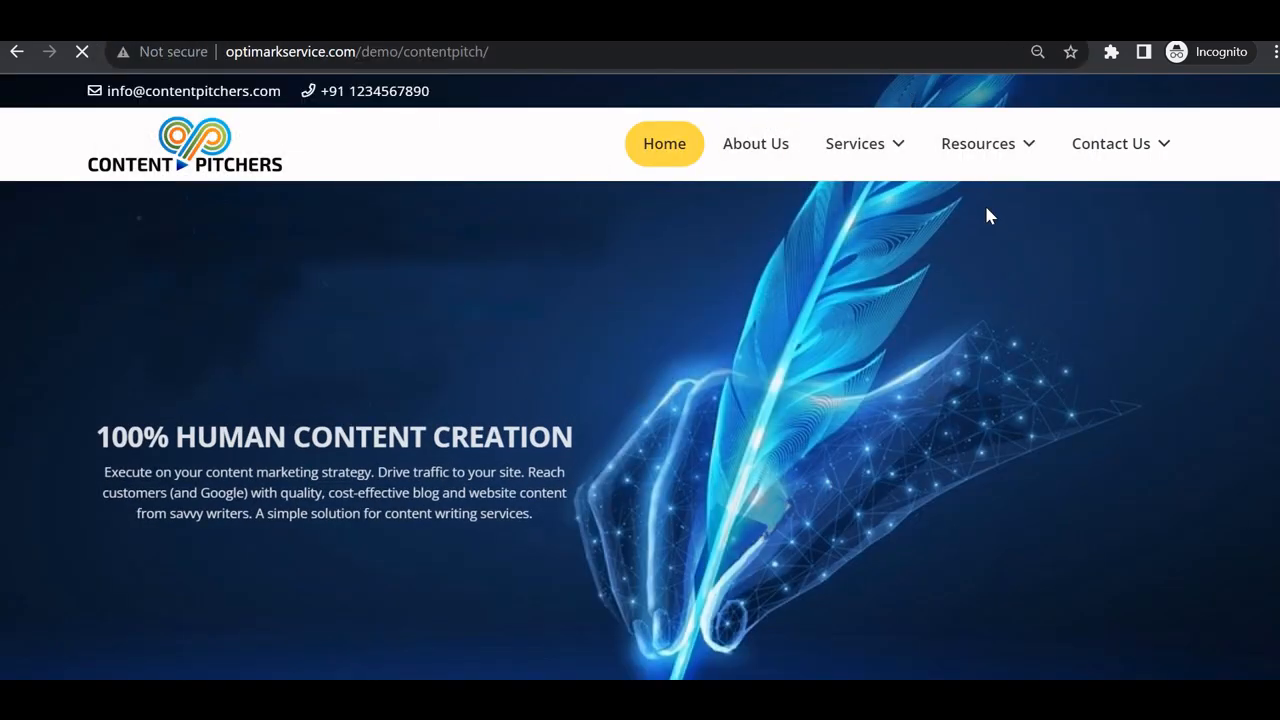
# Browse the front-end Business and About Us pages from the main menu.
pyautogui.moveTo(1134, 143)
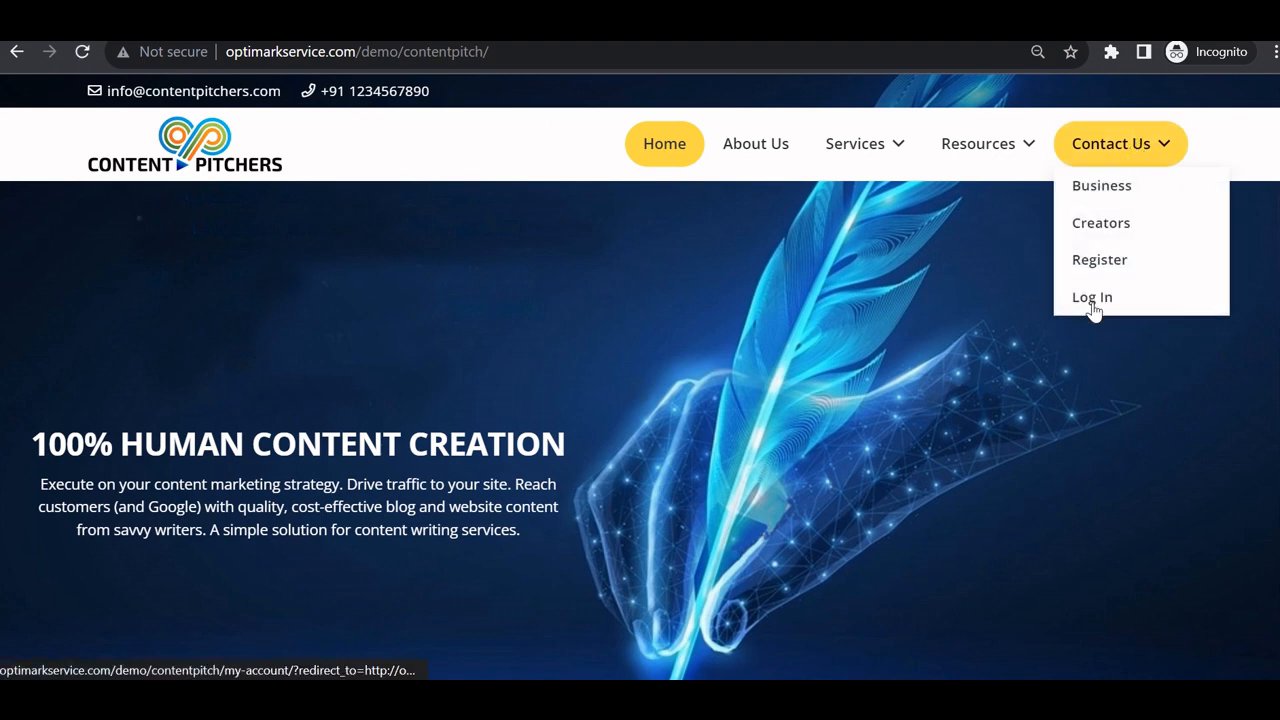
pyautogui.click(1108, 192)
pyautogui.moveTo(1129, 168)
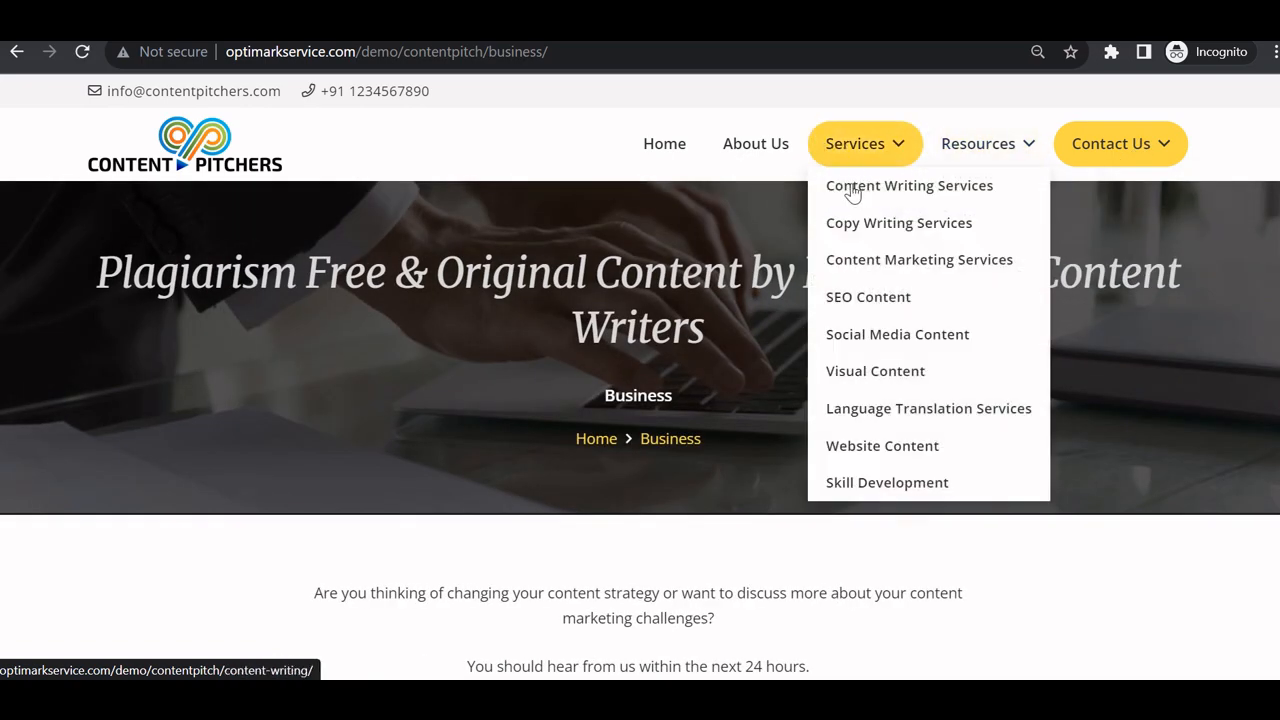
pyautogui.click(737, 157)
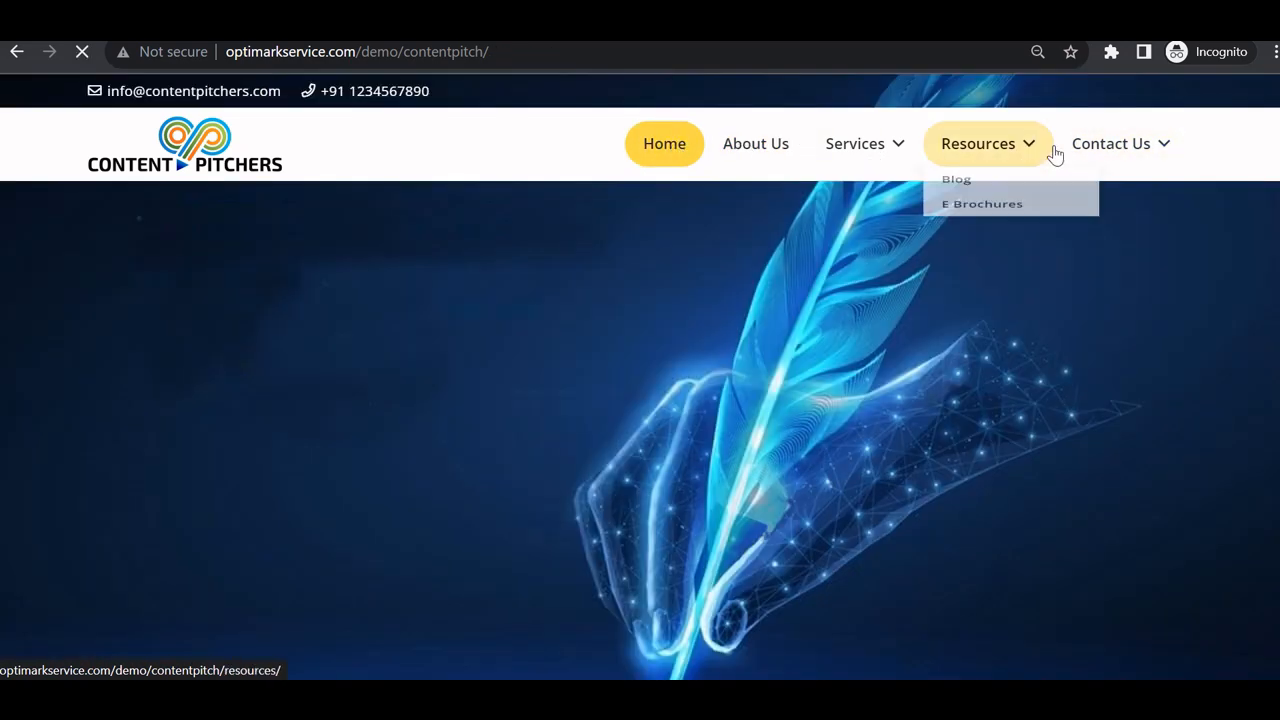
# Open the Signup Test registration page via Register under Contact Us.
pyautogui.moveTo(1123, 151)
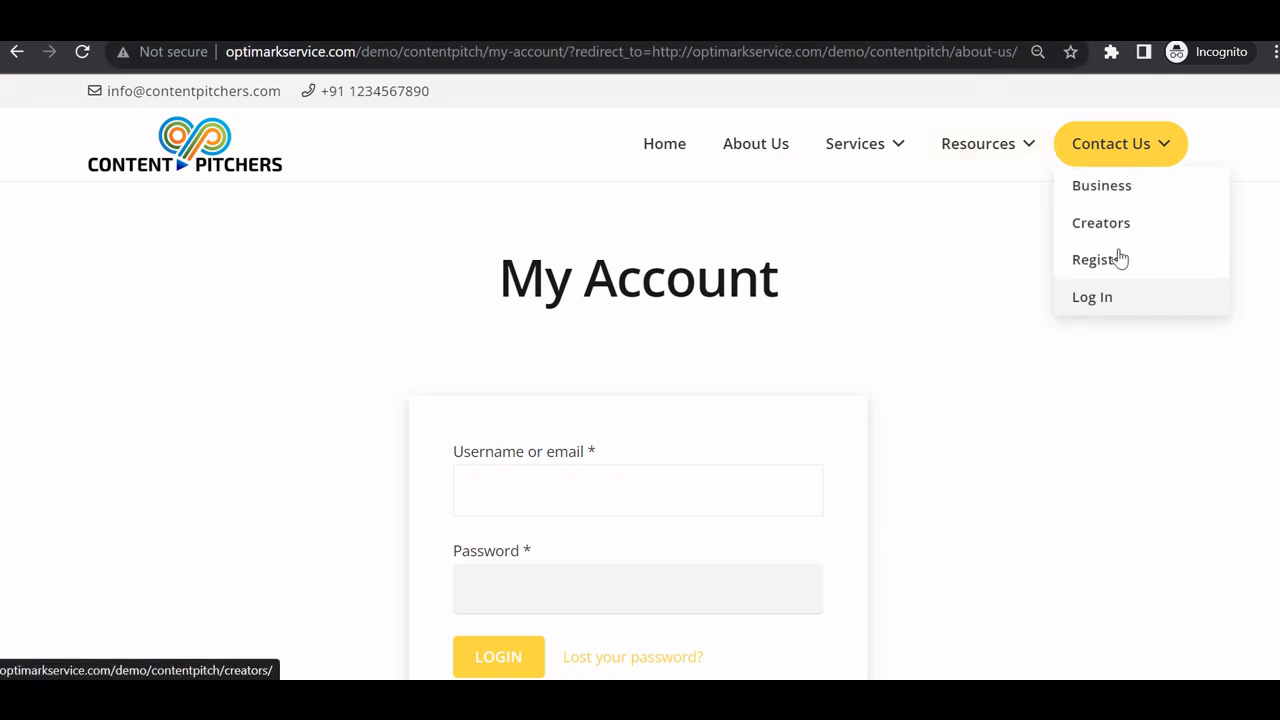
pyautogui.click(1117, 266)
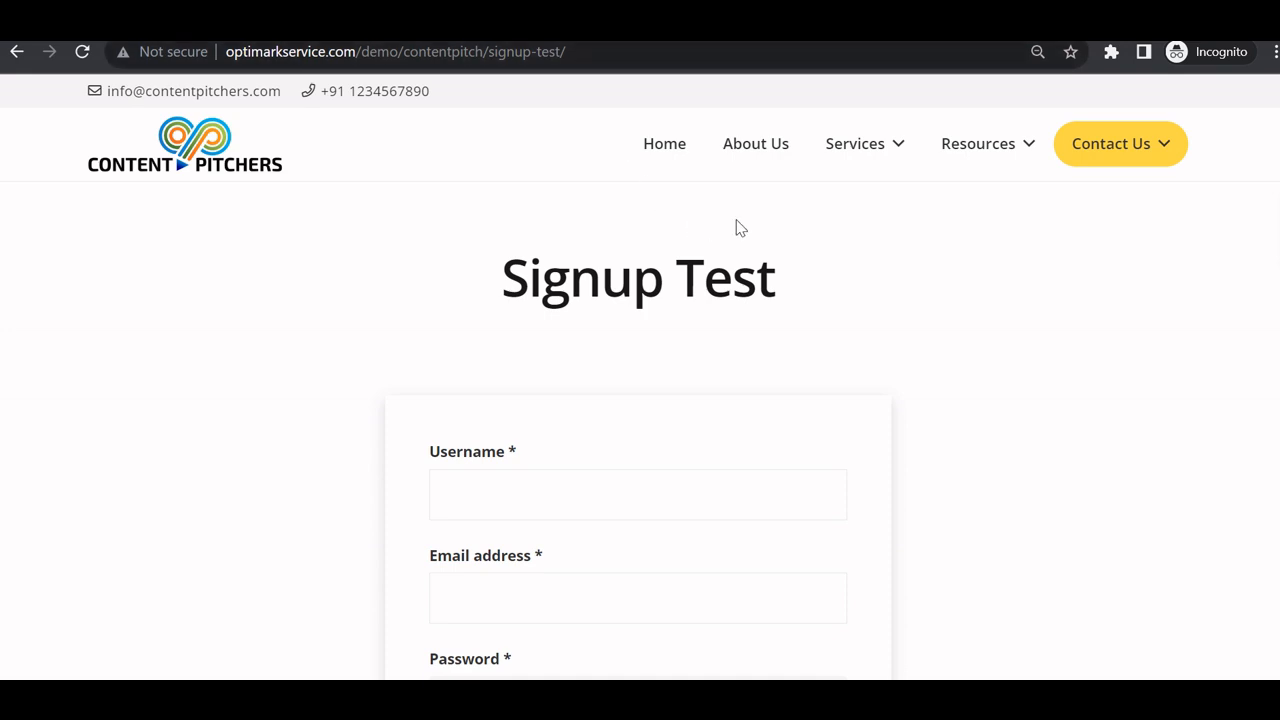
pyautogui.scroll(-1, 740, 230)
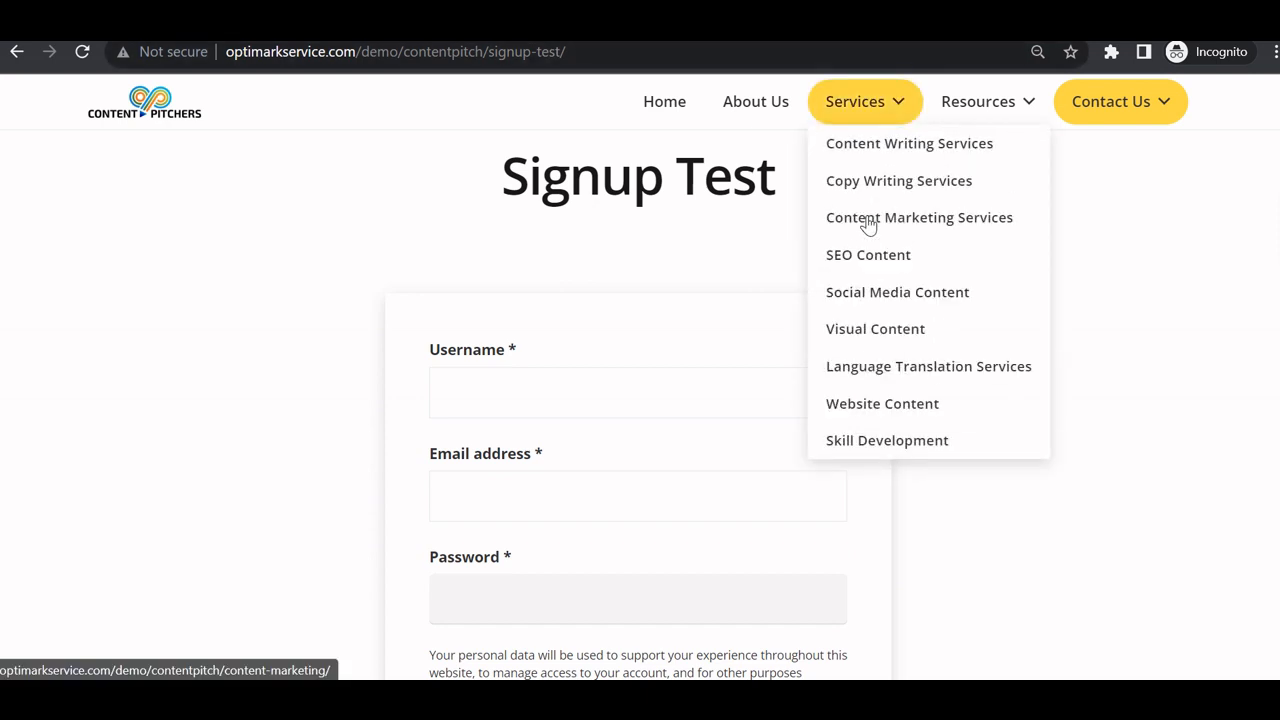
pyautogui.scroll(-2, 663, 274)
pyautogui.scroll(2, 511, 333)
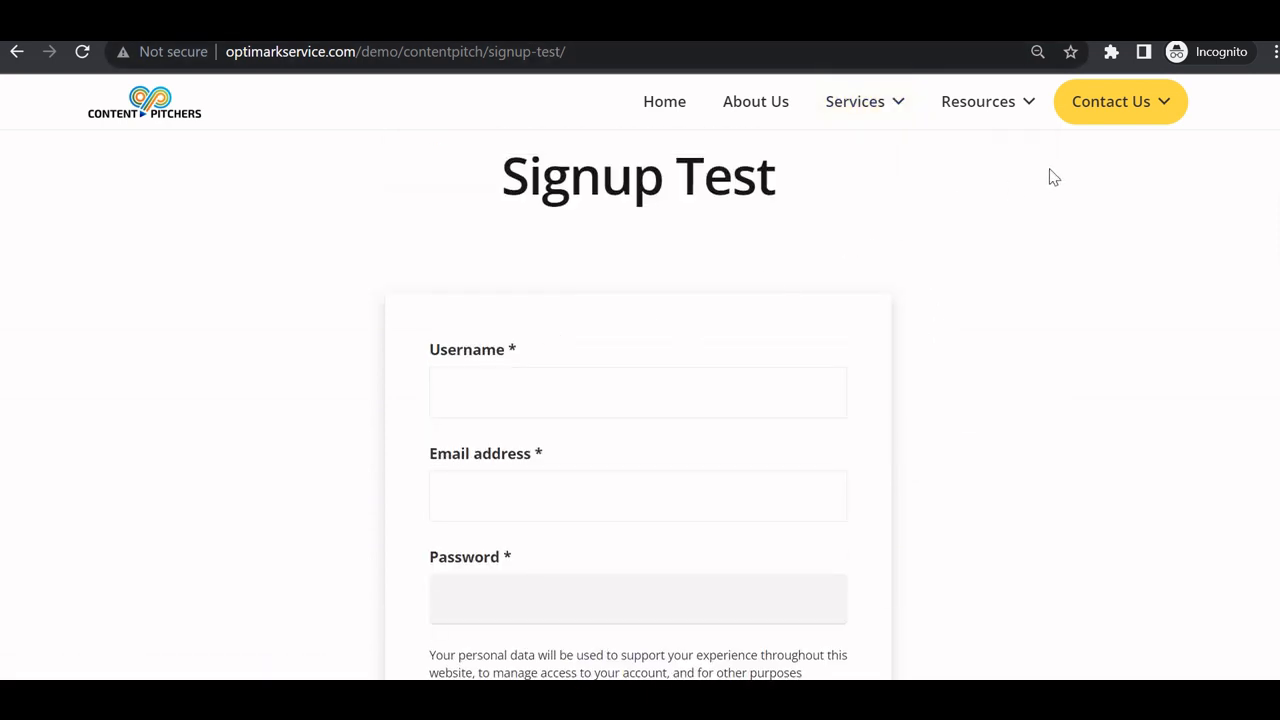
pyautogui.moveTo(1086, 106)
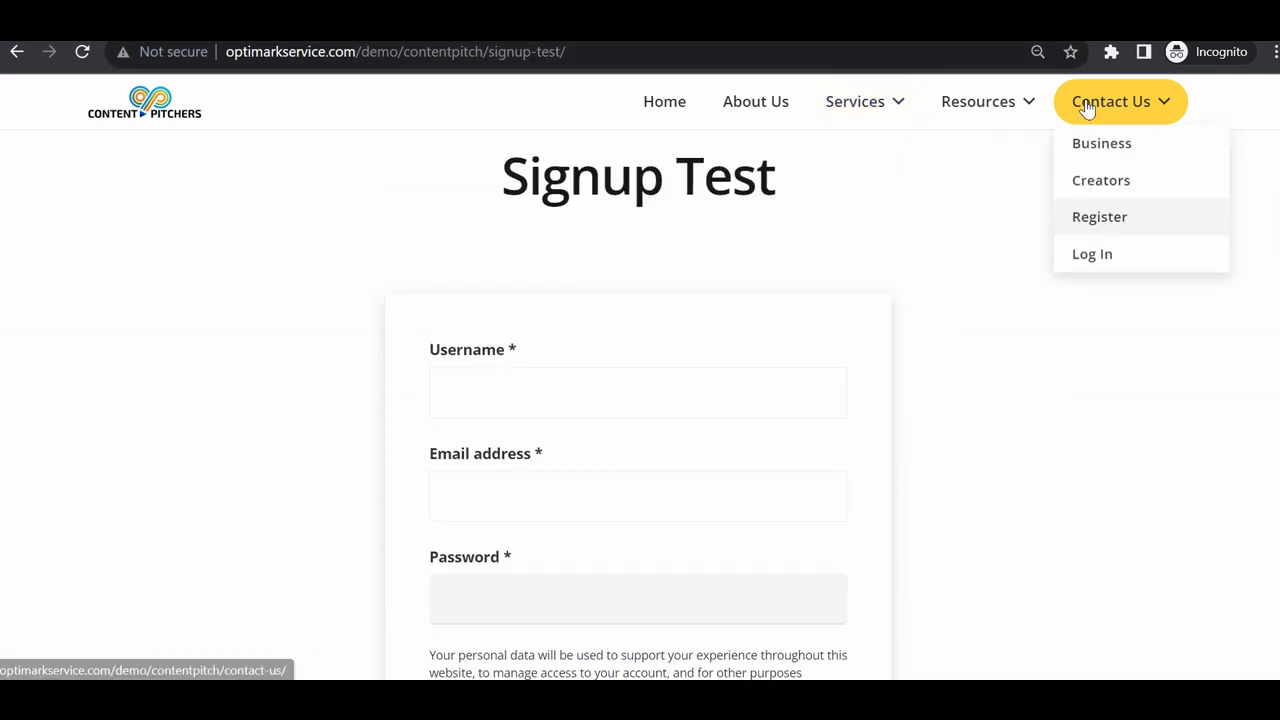
# Log in to the site as the administrator with the admin username and password.
pyautogui.click(1103, 262)
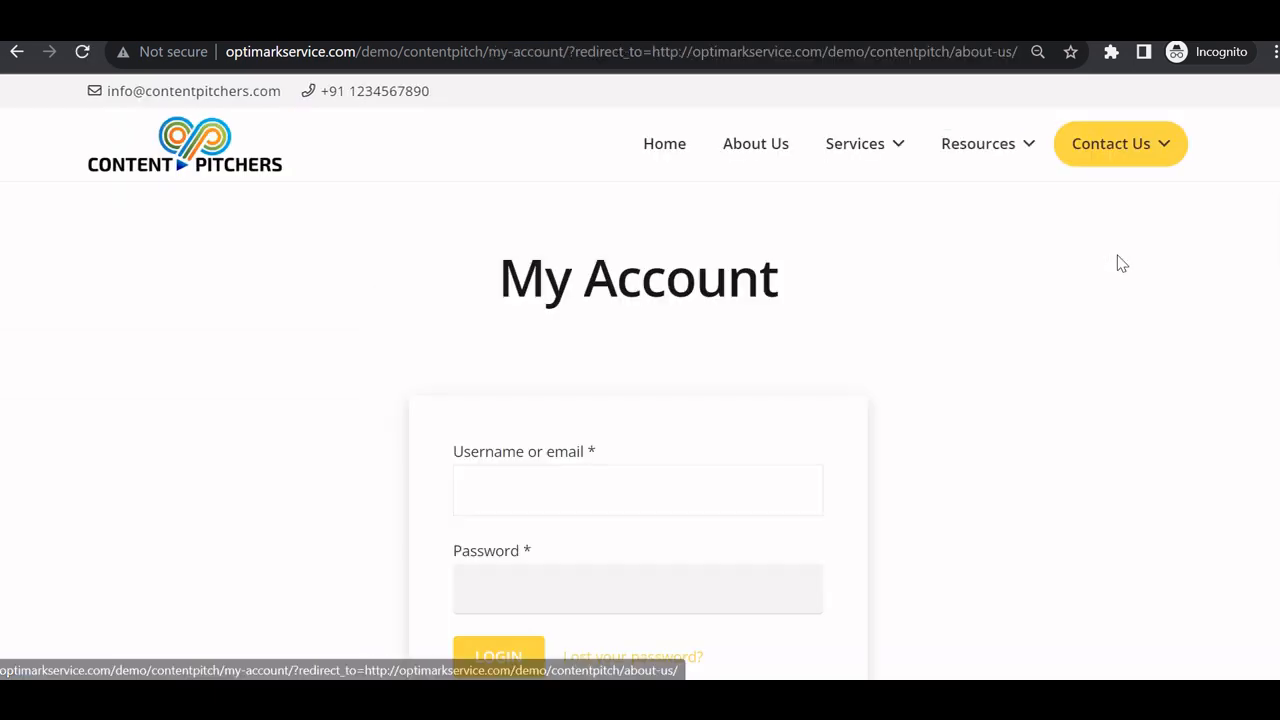
pyautogui.click(585, 483)
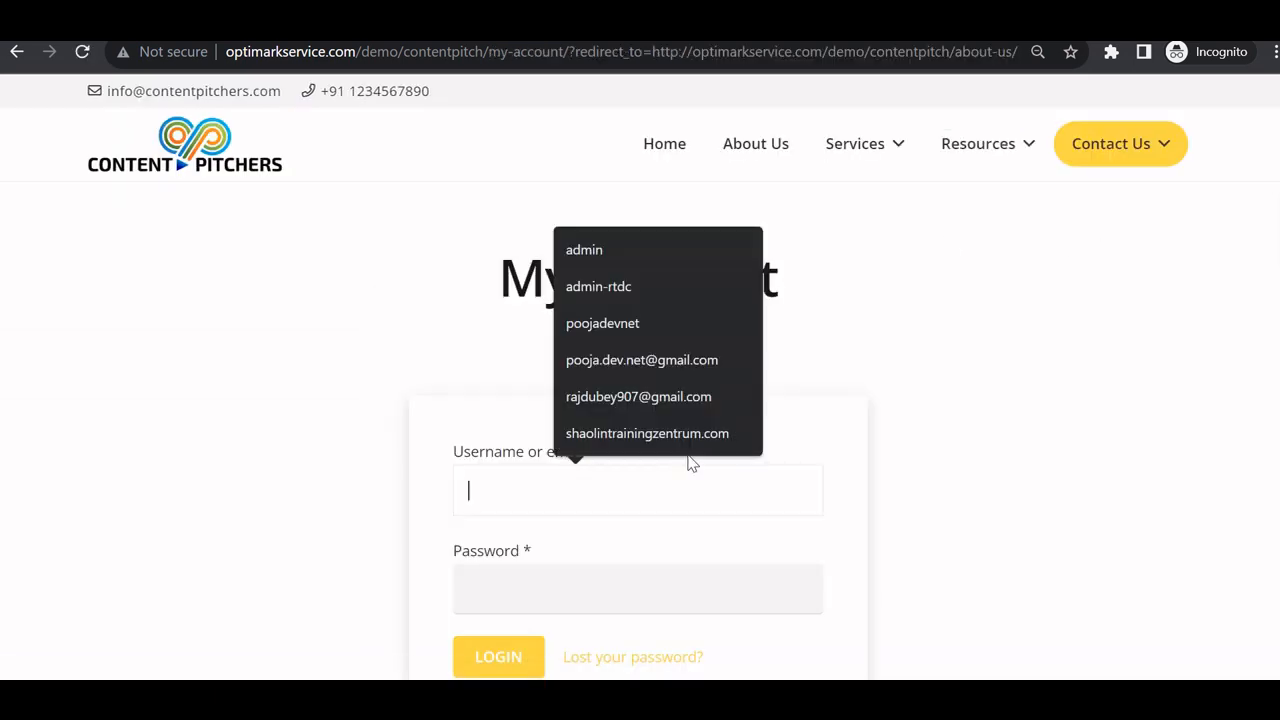
pyautogui.write('admin')
pyautogui.press('Tab')
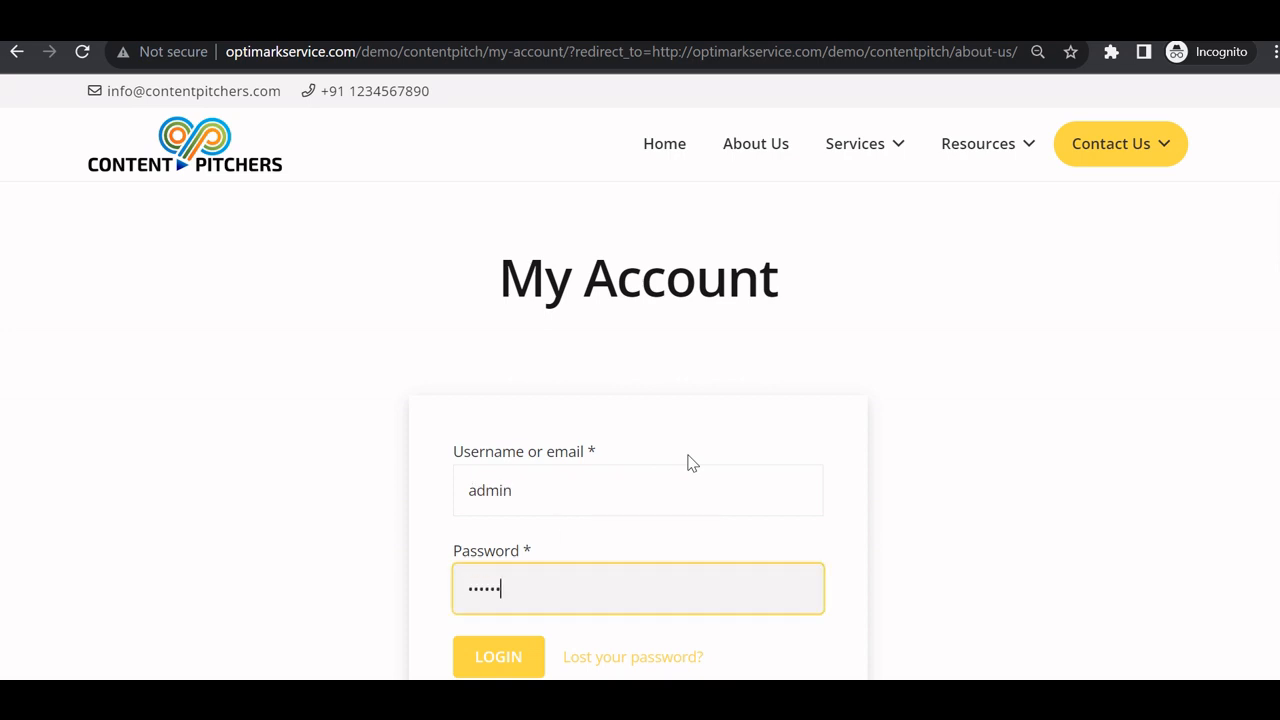
pyautogui.scroll(-1, 640, 480)
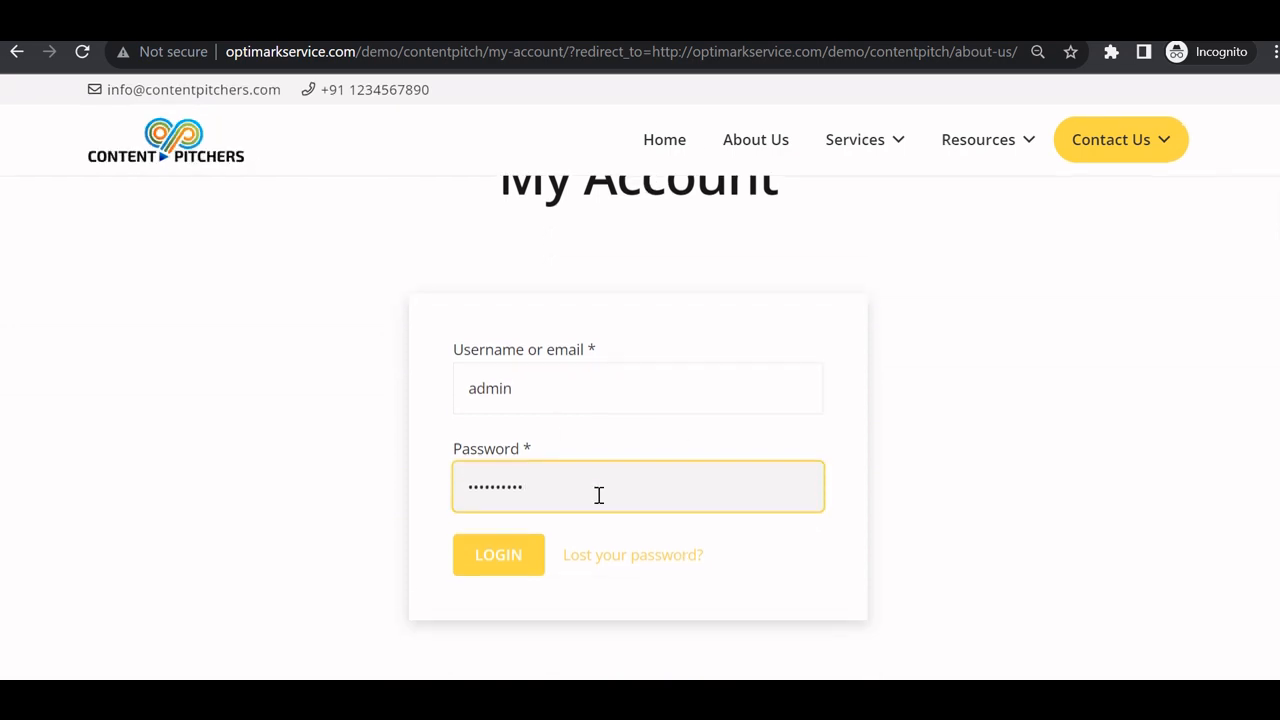
pyautogui.click(505, 560)
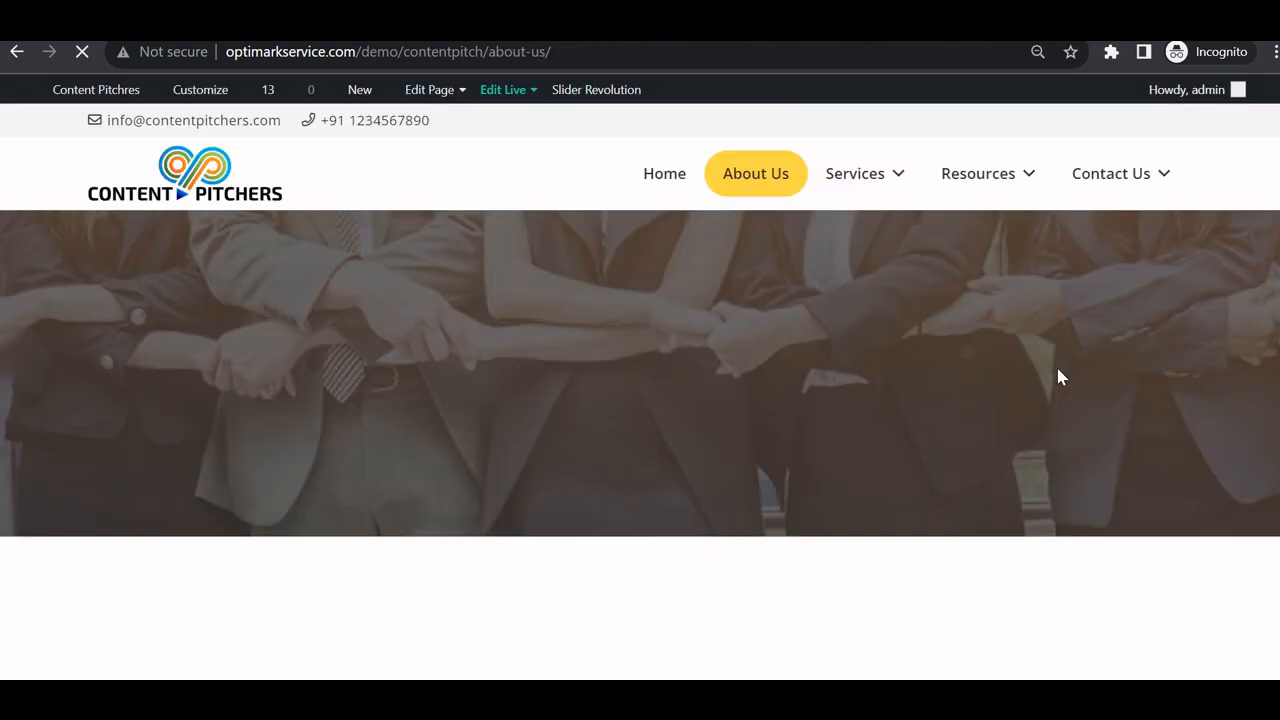
# Check that Contact Us now shows Log Out, then log out.
pyautogui.moveTo(1151, 171)
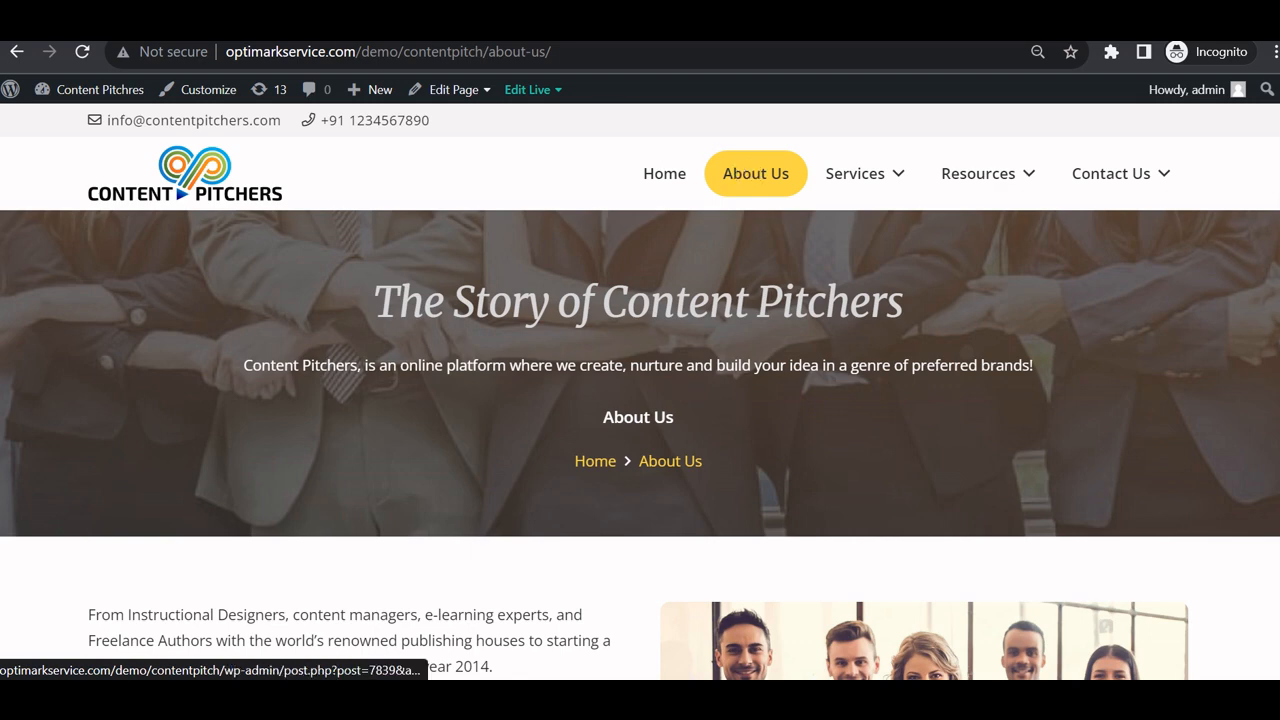
pyautogui.moveTo(1094, 180)
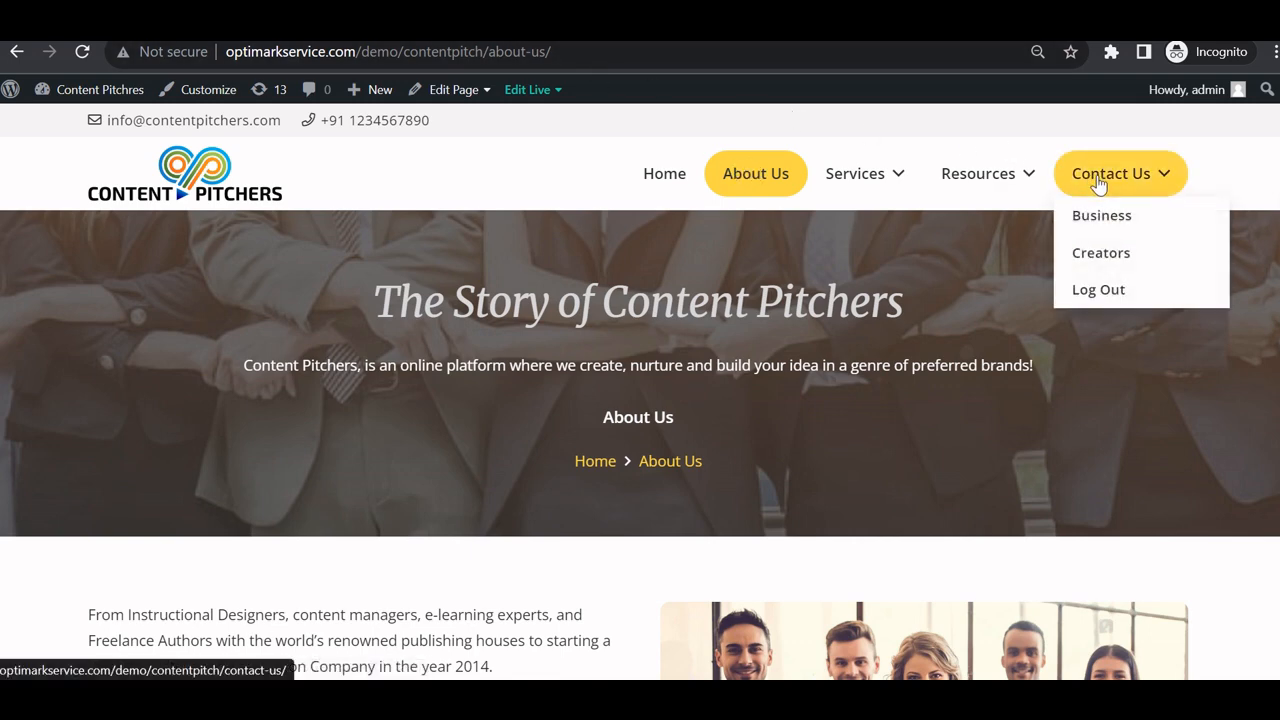
pyautogui.click(1096, 290)
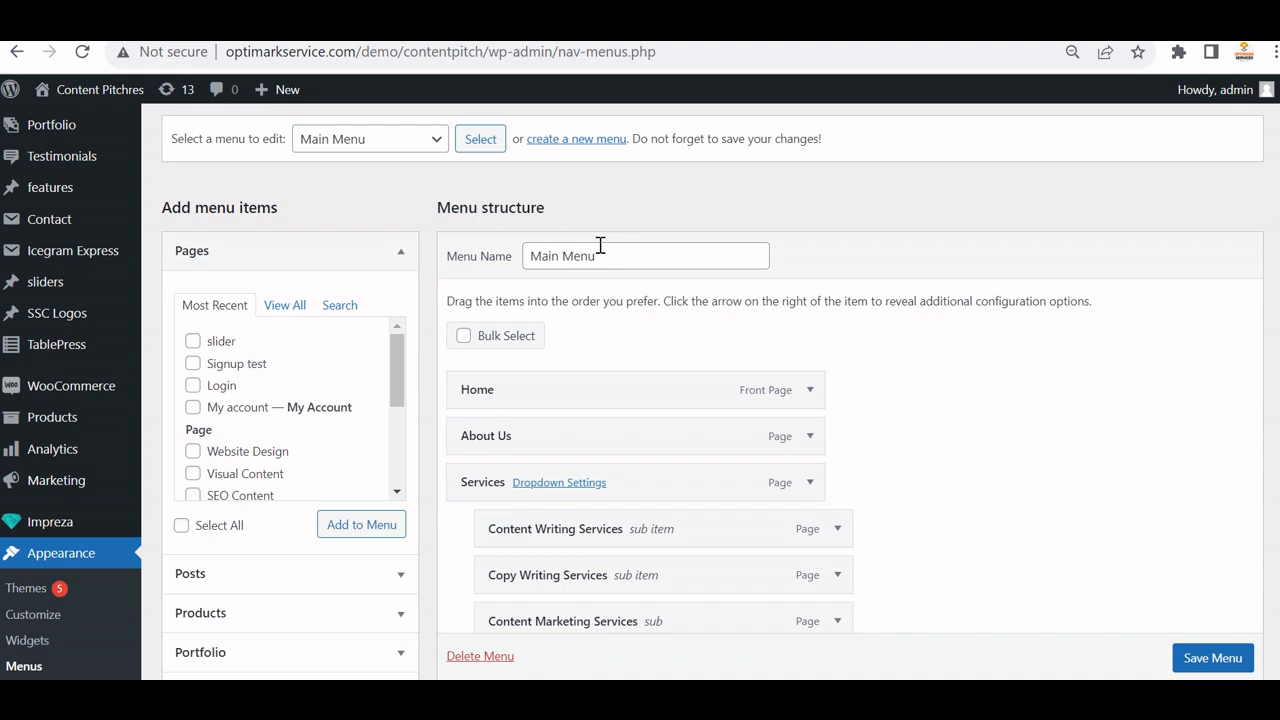
pyautogui.scroll(-4, 600, 245)
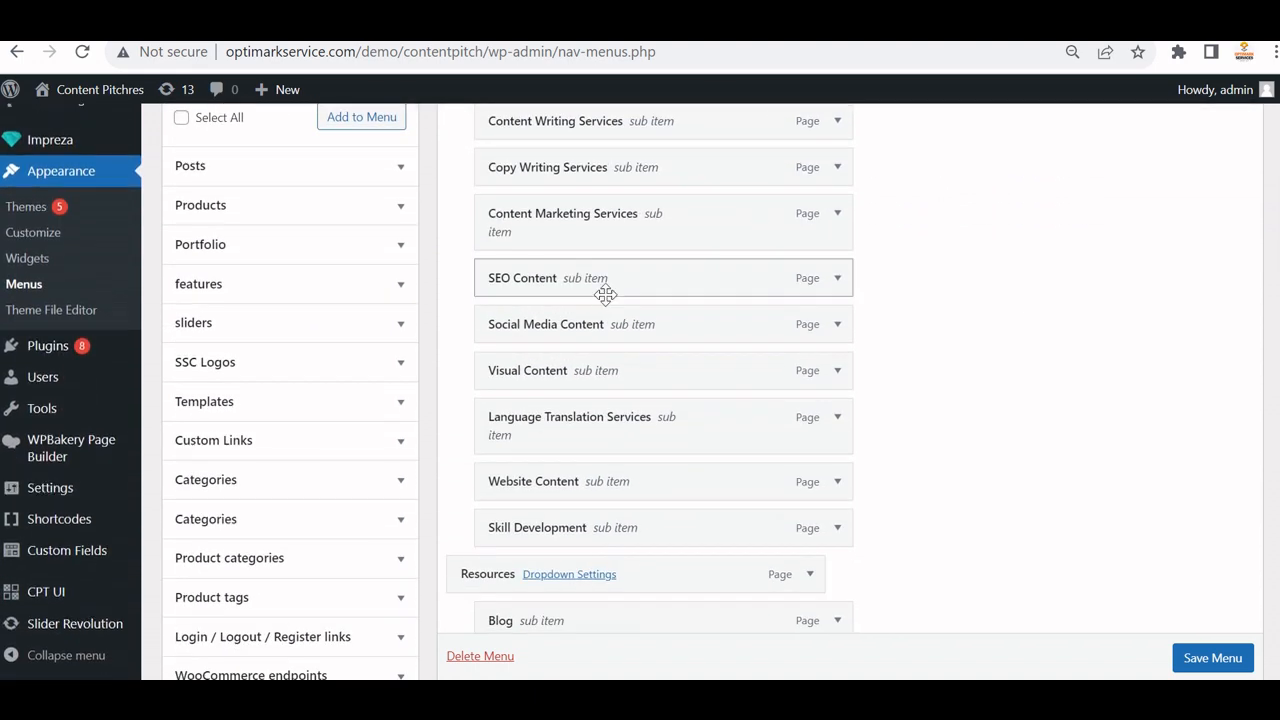
pyautogui.scroll(-3, 640, 380)
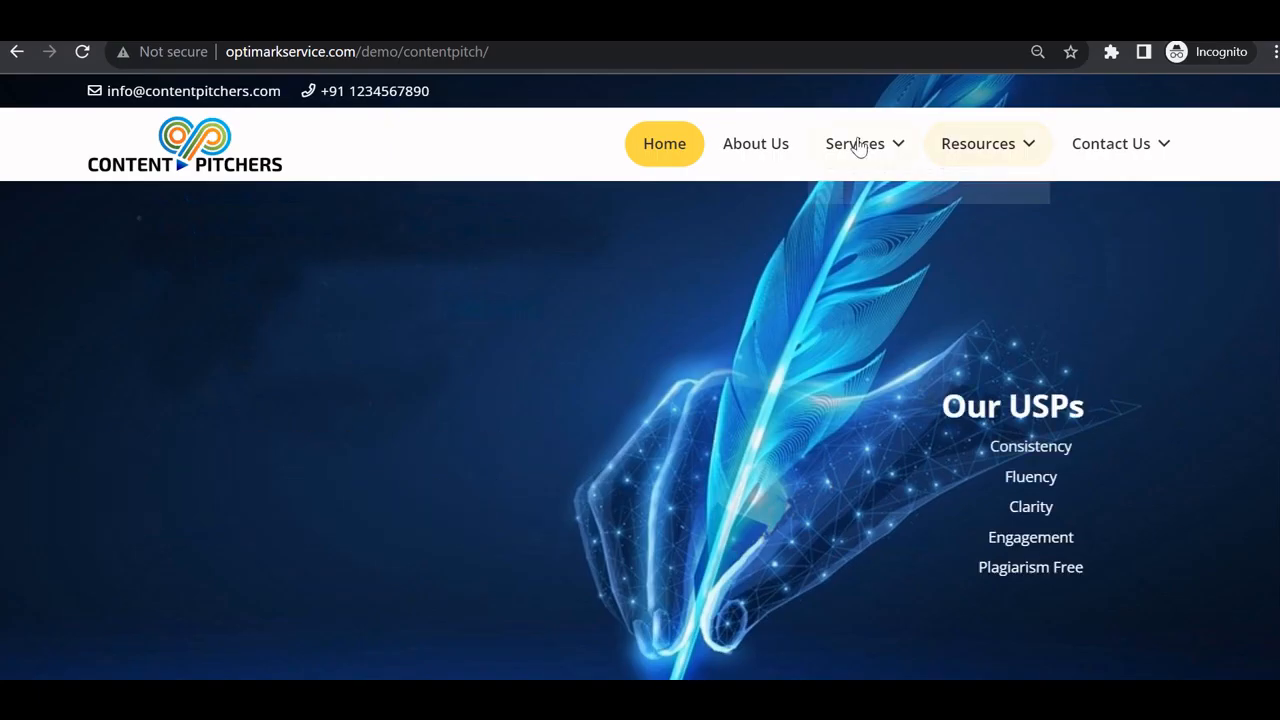
pyautogui.scroll(-5, 850, 303)
pyautogui.scroll(-3, 850, 303)
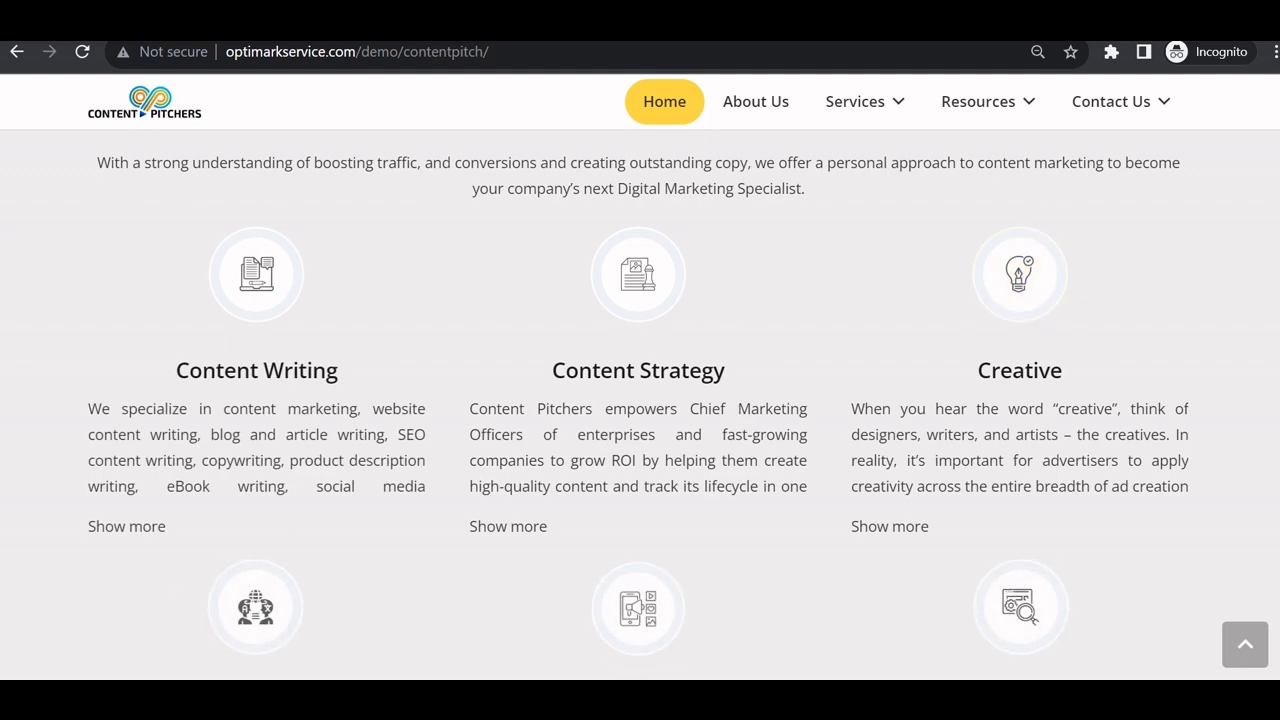
pyautogui.scroll(-6, 850, 303)
pyautogui.scroll(-10, 640, 400)
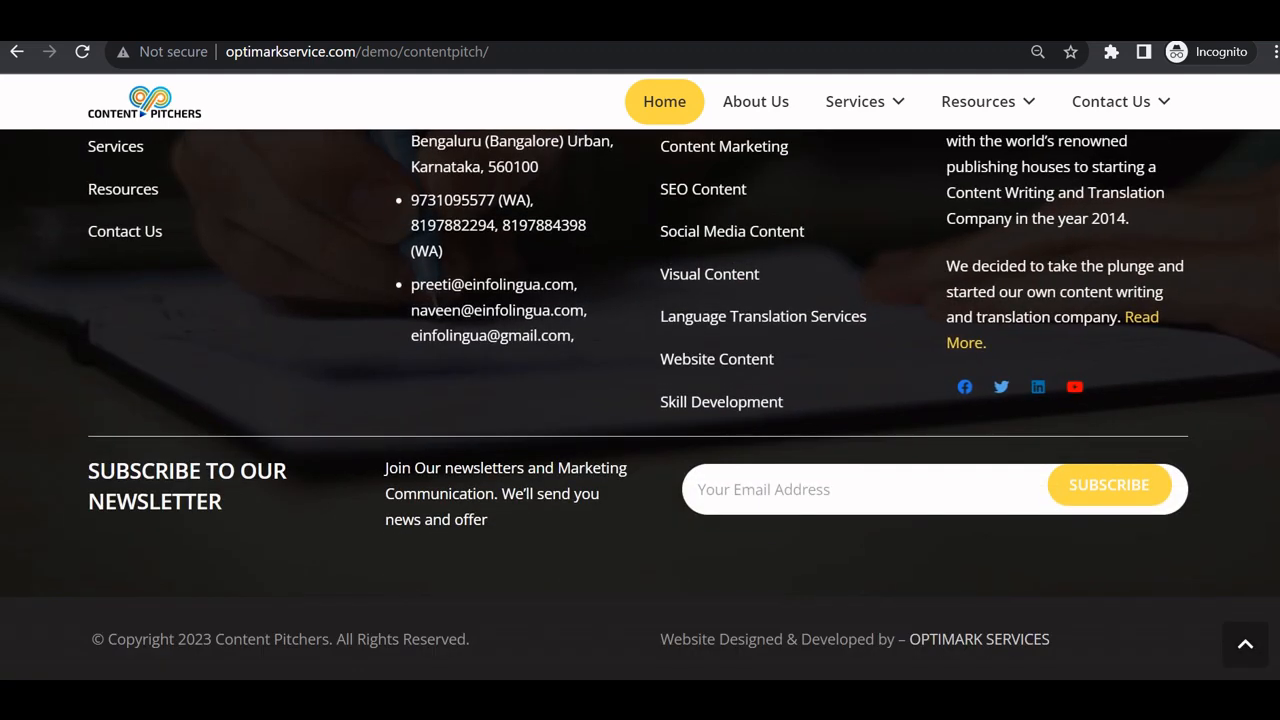
pyautogui.scroll(2, 420, 405)
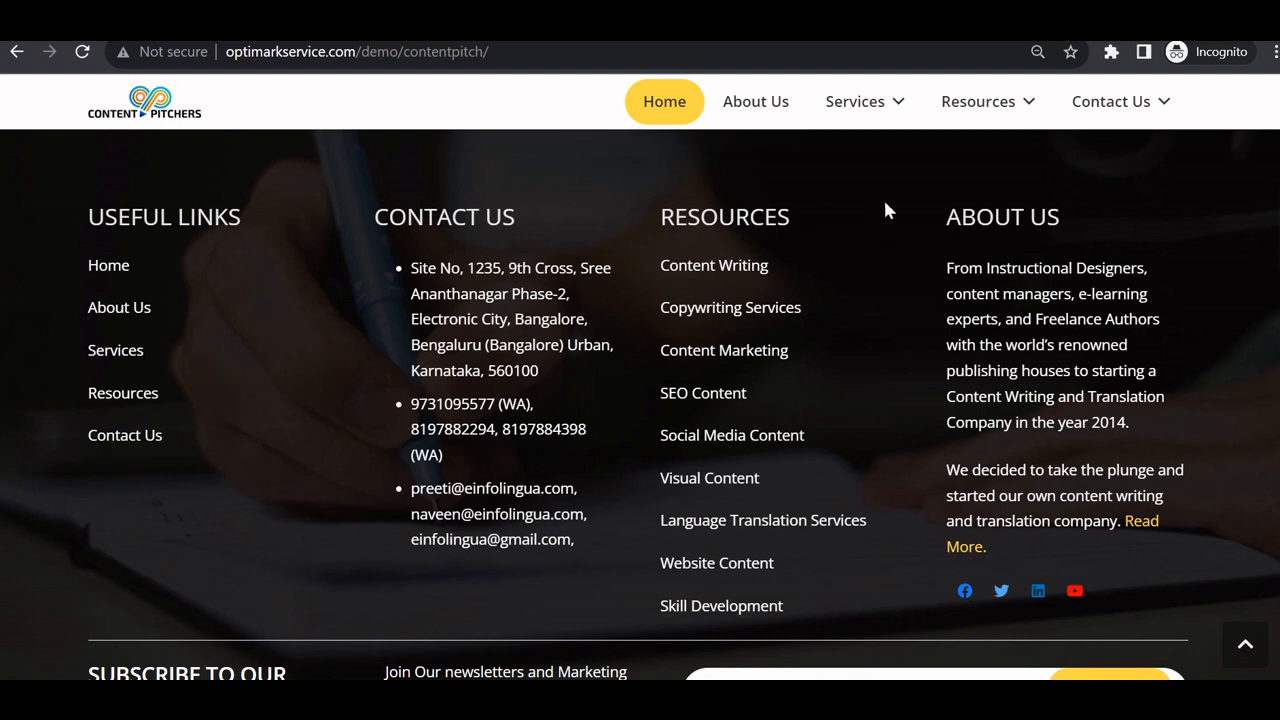
pyautogui.scroll(-1, 1212, 252)
pyautogui.scroll(2, 1214, 265)
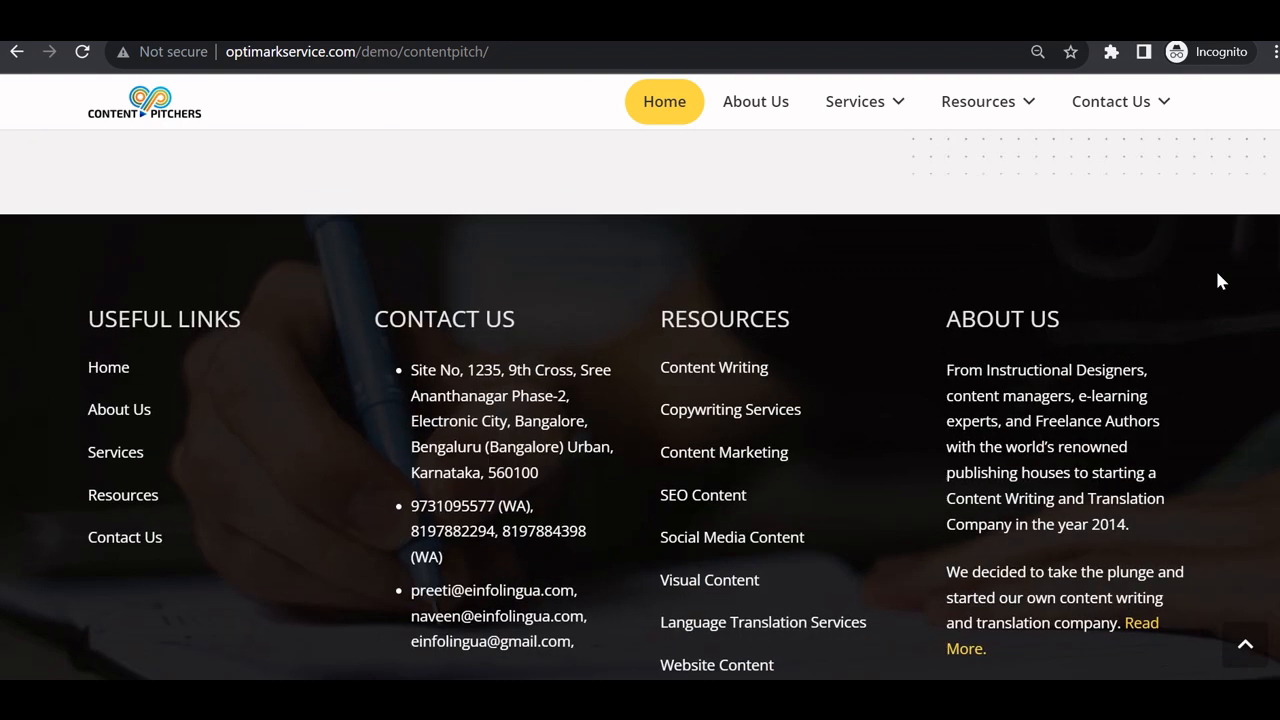
pyautogui.scroll(-1, 1092, 304)
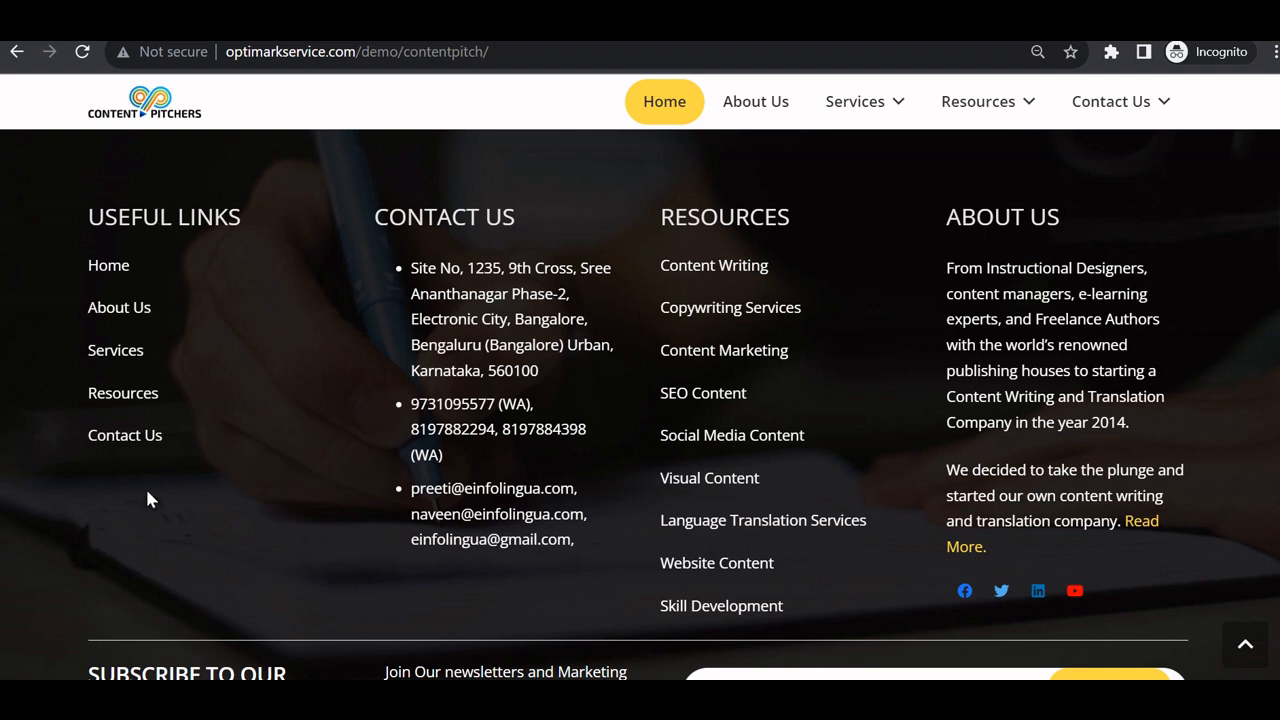
pyautogui.moveTo(90, 218); pyautogui.dragTo(245, 218)
pyautogui.hotkey('alt', 'Tab')
pyautogui.scroll(9, 946, 294)
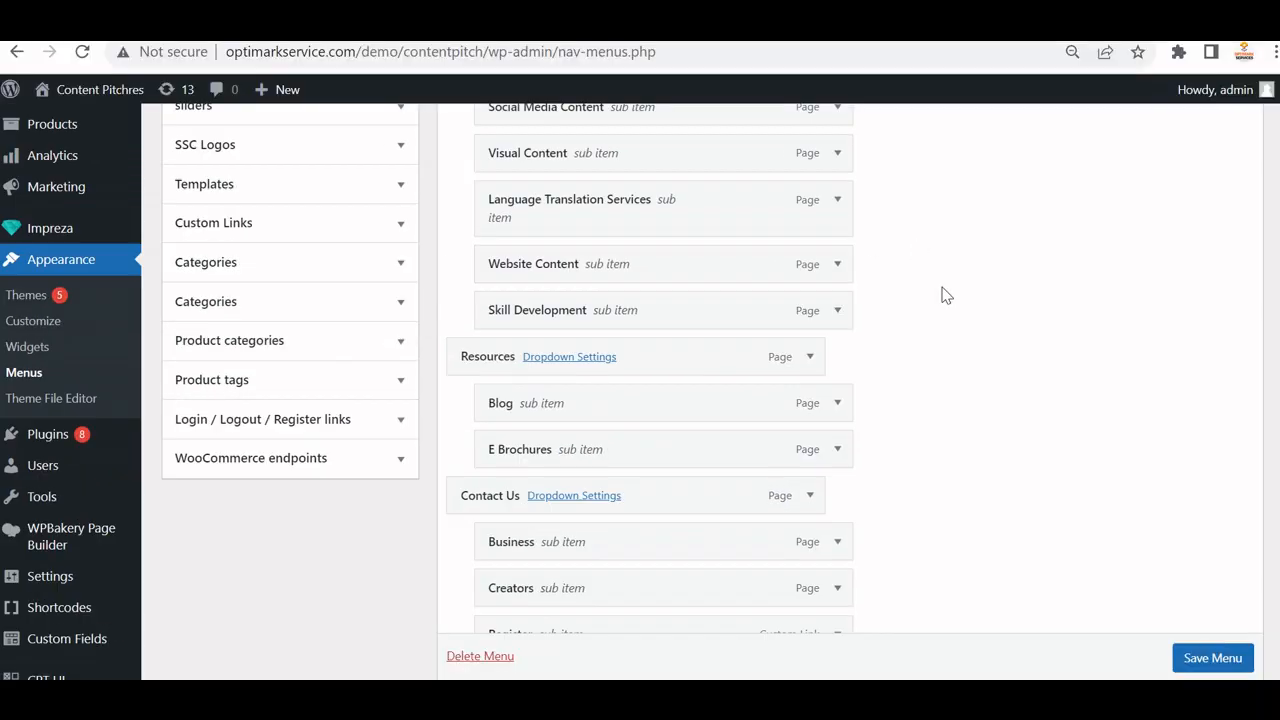
# Load the Footer Menu in the menu editor.
pyautogui.click(349, 358)
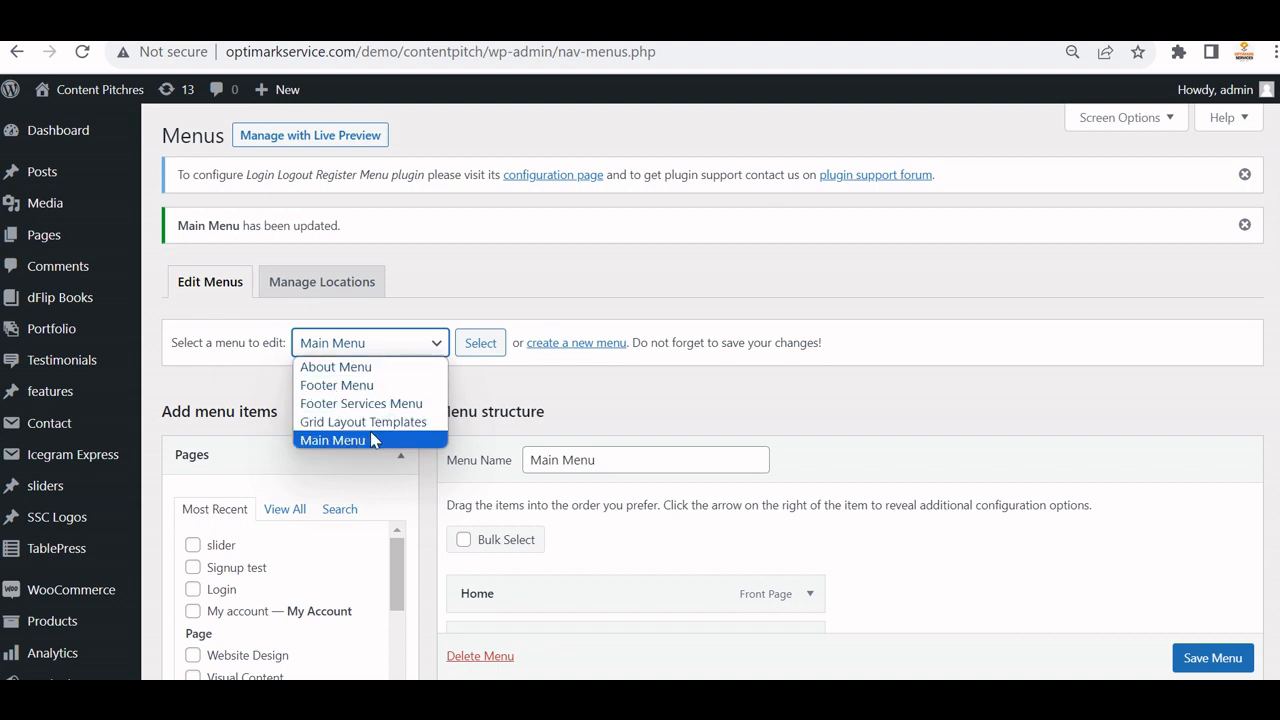
pyautogui.click(740, 402)
pyautogui.click(334, 345)
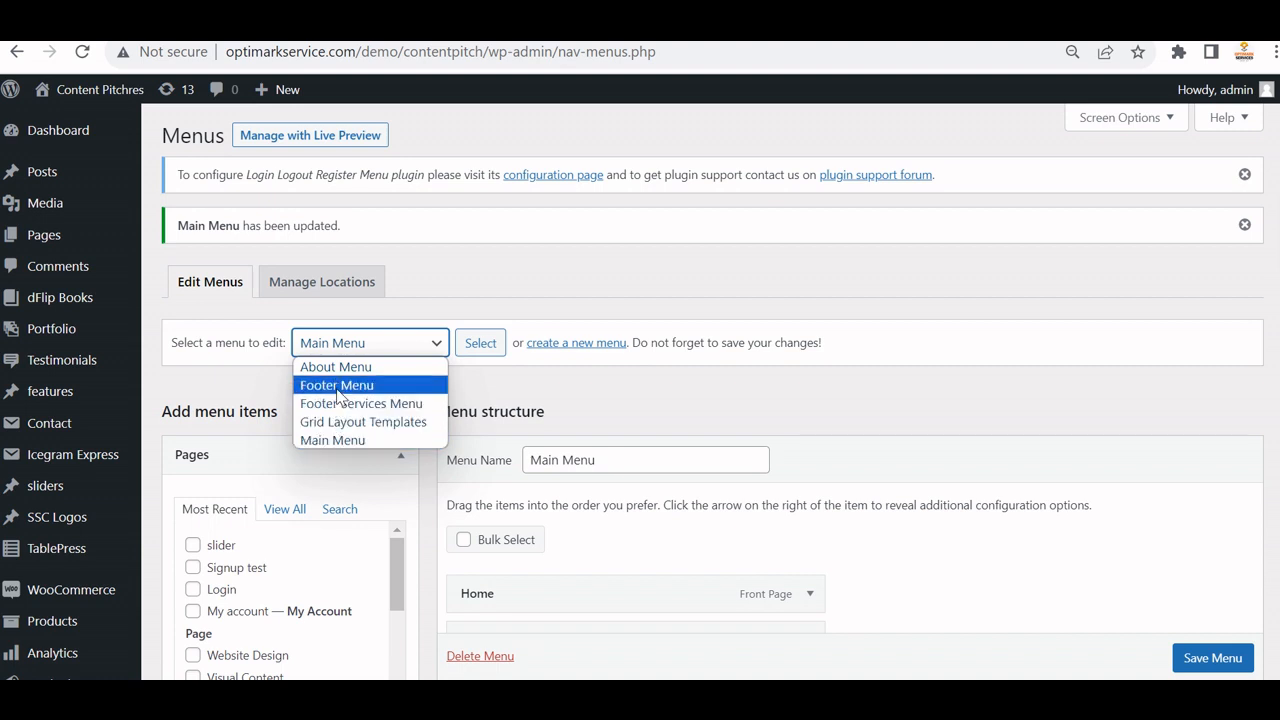
pyautogui.click(337, 385)
pyautogui.click(480, 343)
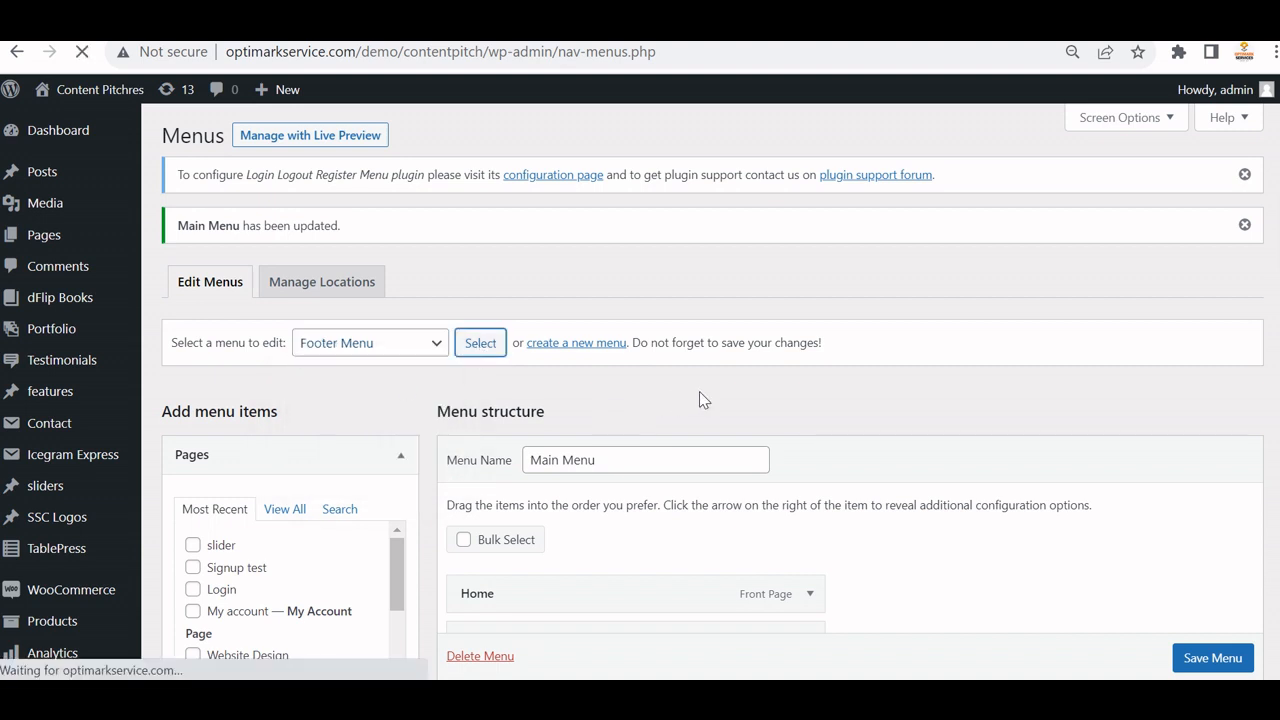
pyautogui.scroll(-2, 789, 426)
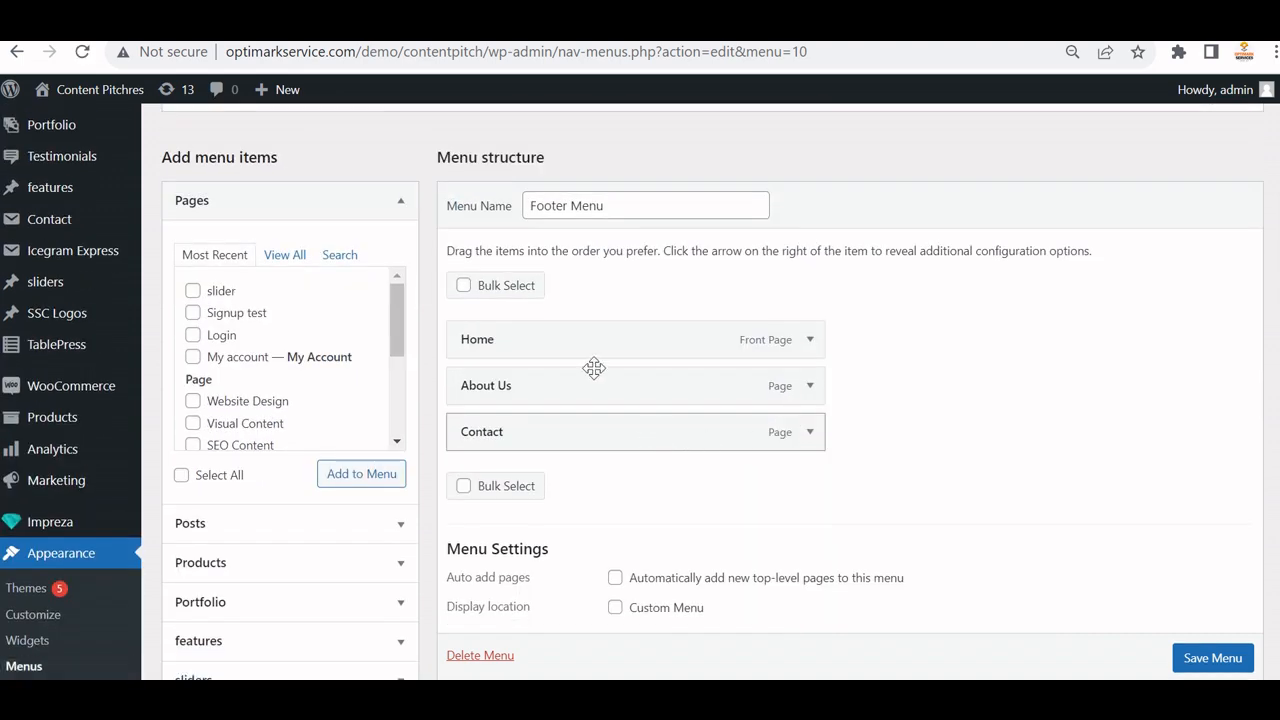
pyautogui.scroll(2, 360, 243)
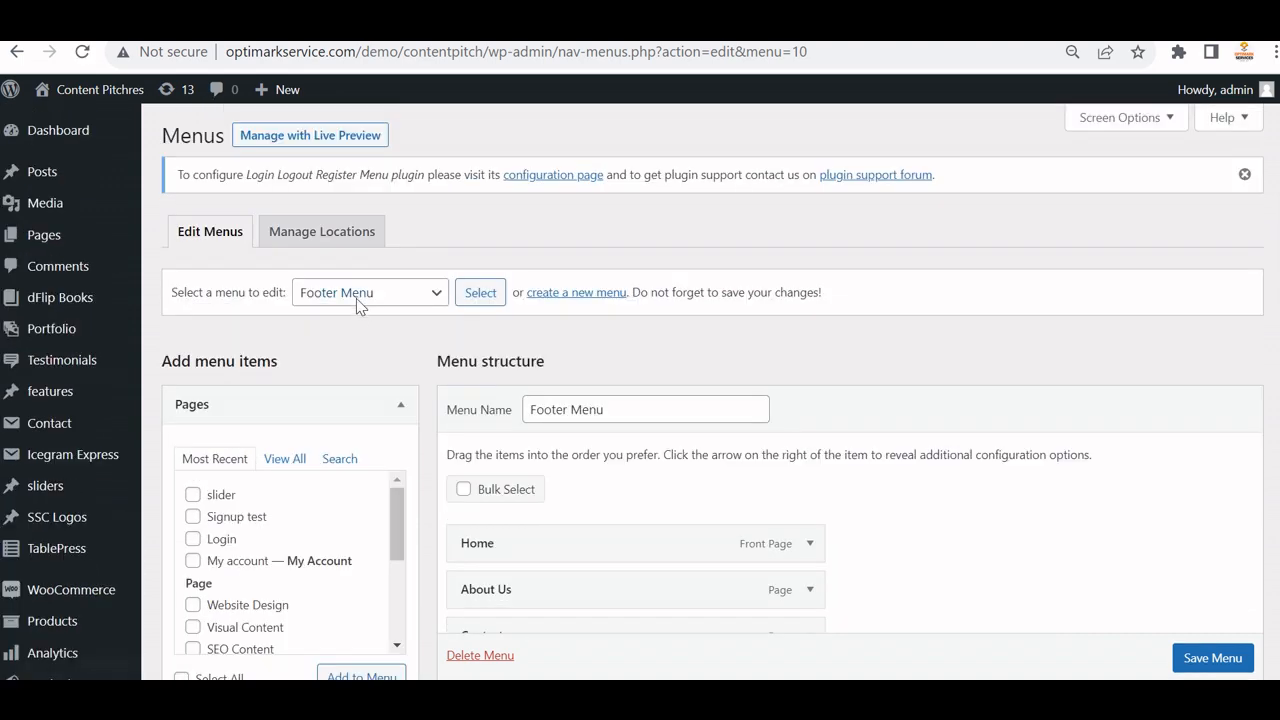
# Switch to and load the Footer Services Menu for editing.
pyautogui.click(356, 296)
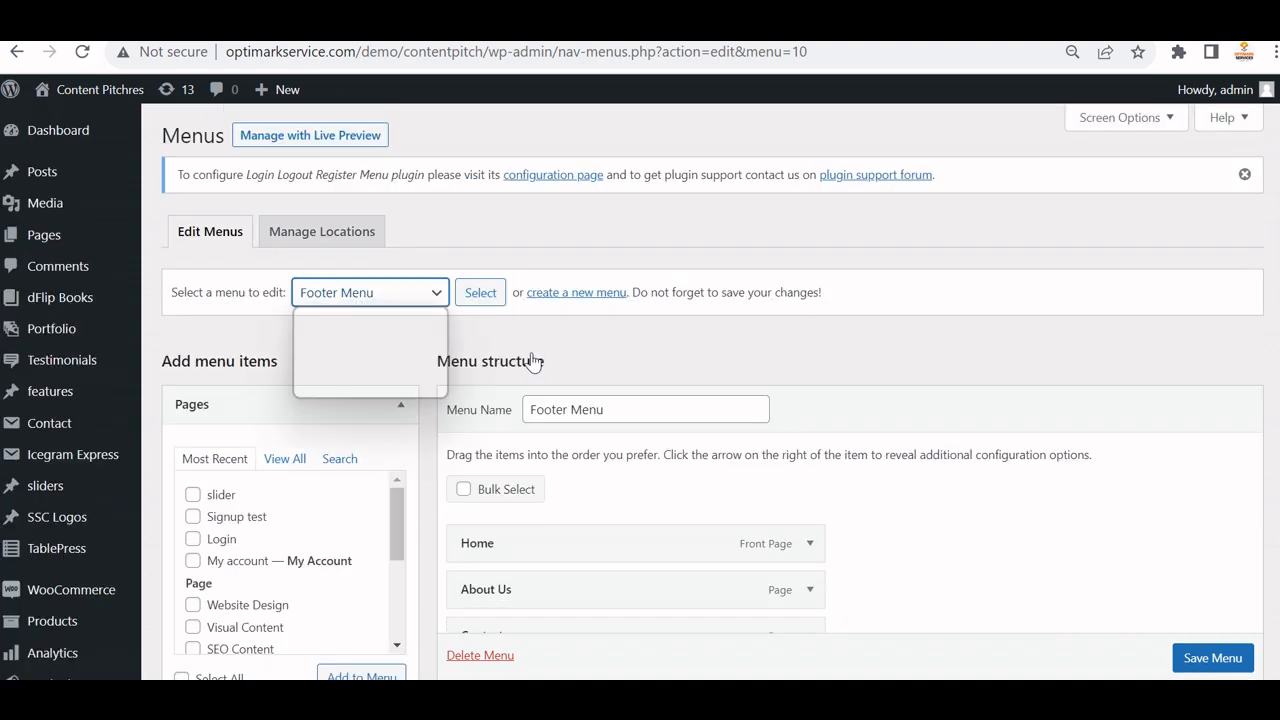
pyautogui.click(388, 298)
pyautogui.click(383, 297)
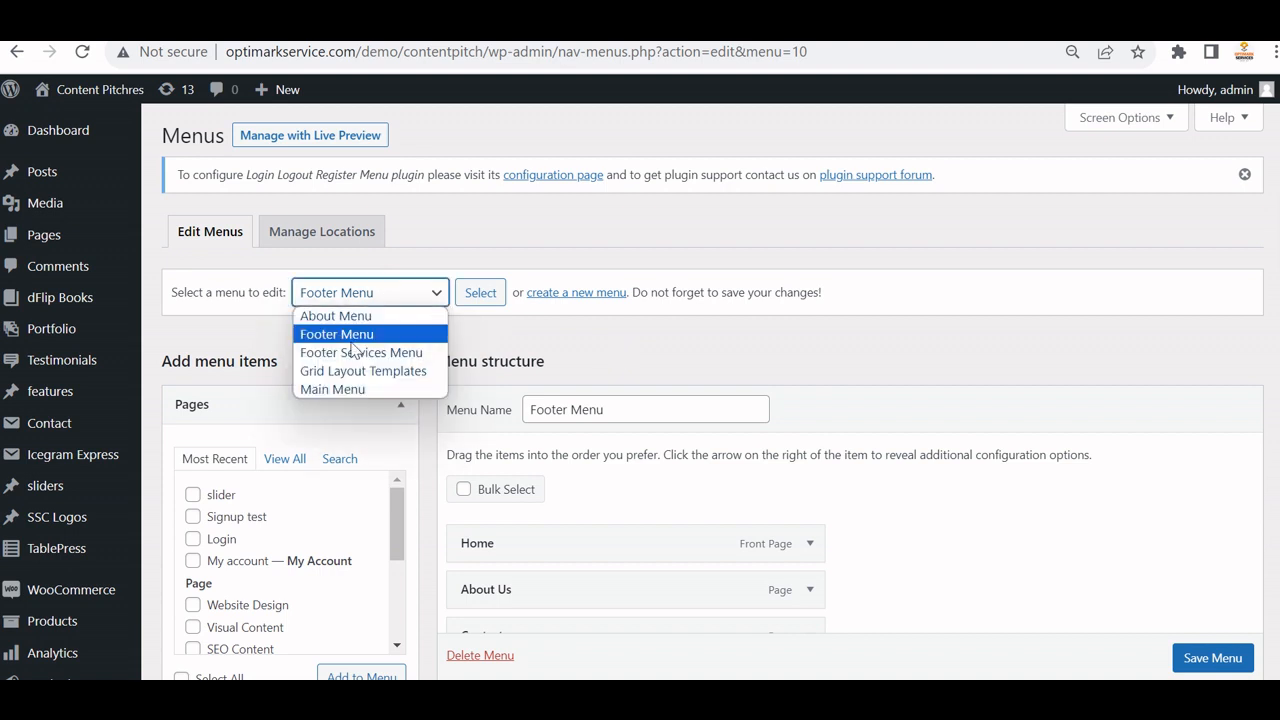
pyautogui.click(353, 357)
pyautogui.click(480, 292)
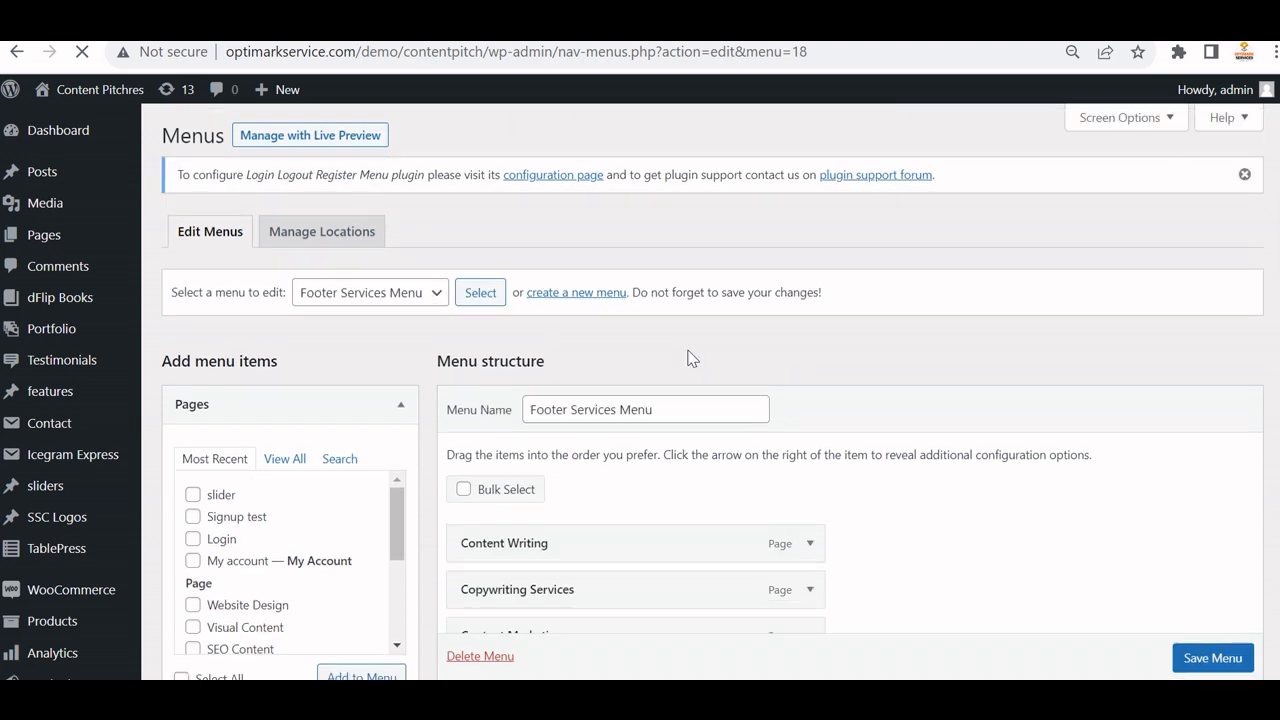
pyautogui.scroll(-2, 808, 405)
pyautogui.scroll(2, 809, 407)
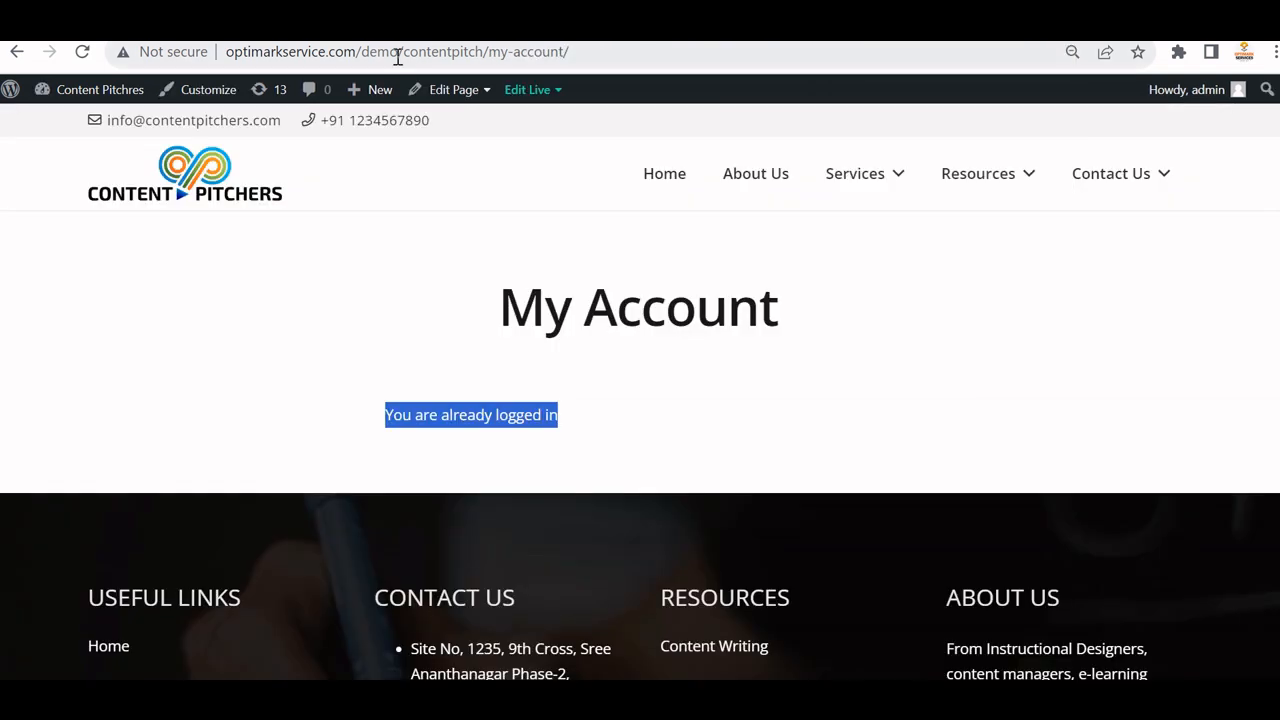
# Open the [Multi-Purpose] Footer block and its Useful Links Simple Menu settings.
pyautogui.moveTo(450, 92)
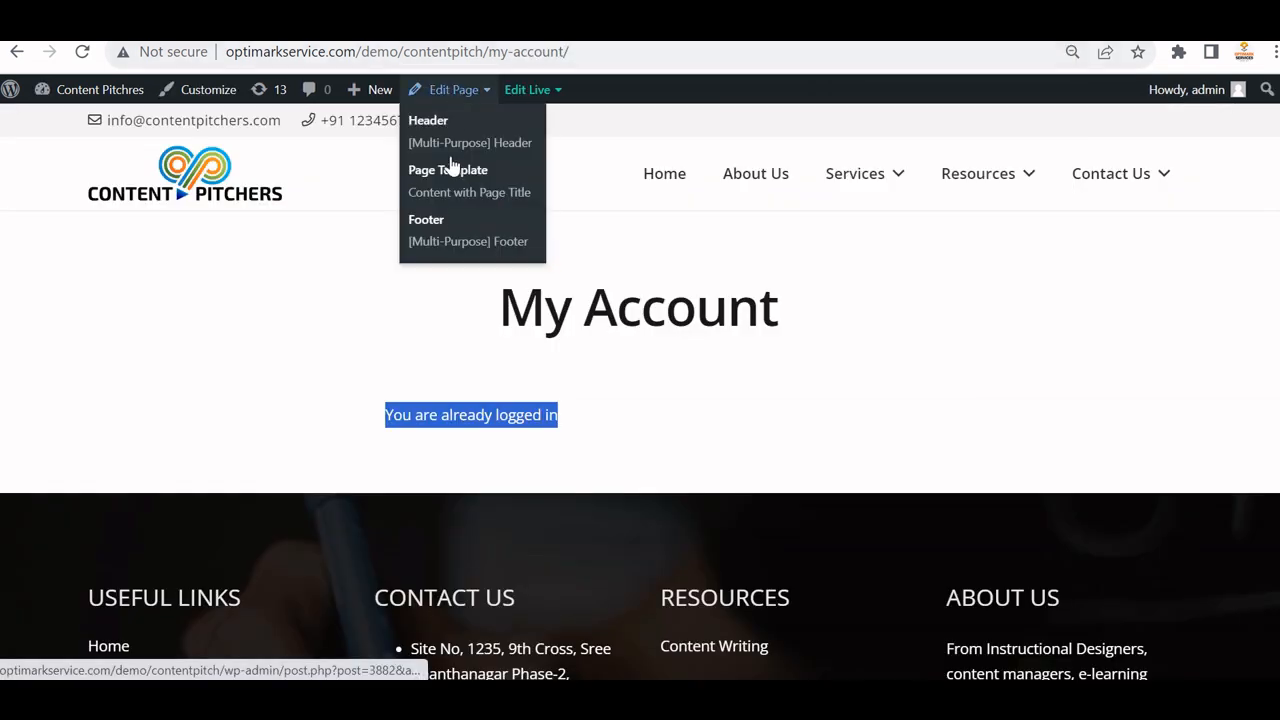
pyautogui.click(450, 243)
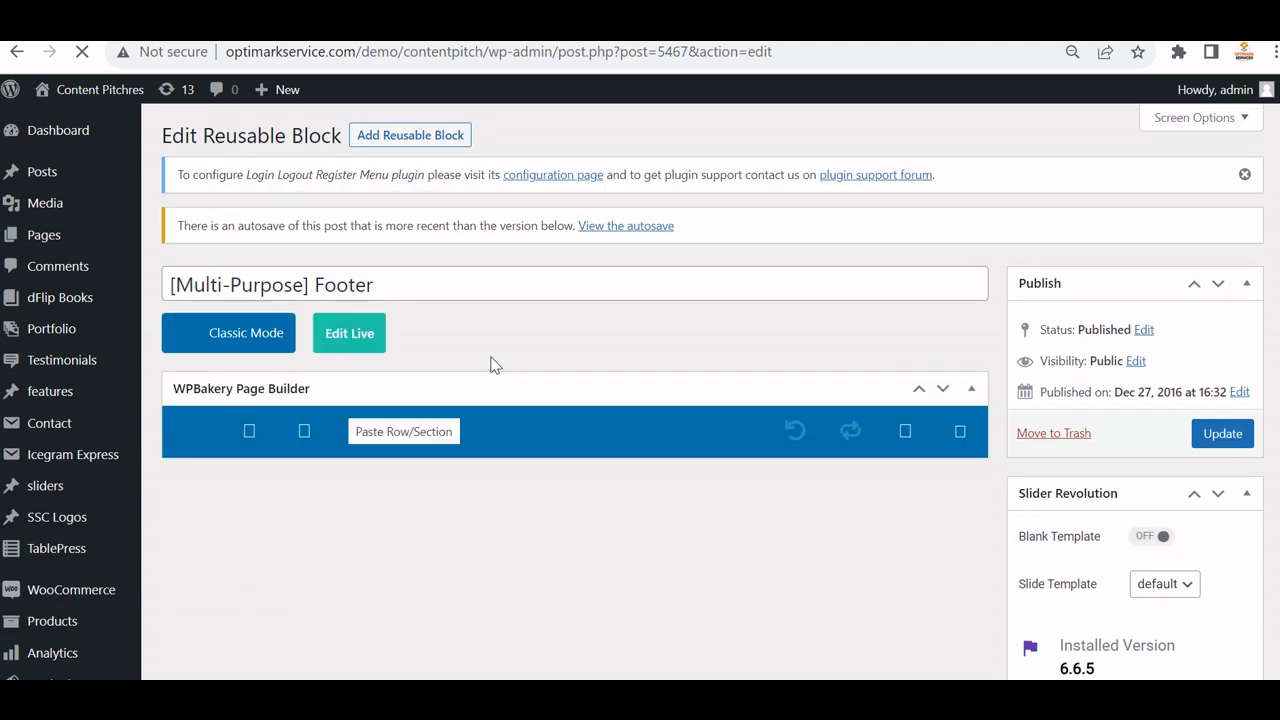
pyautogui.scroll(-1, 445, 362)
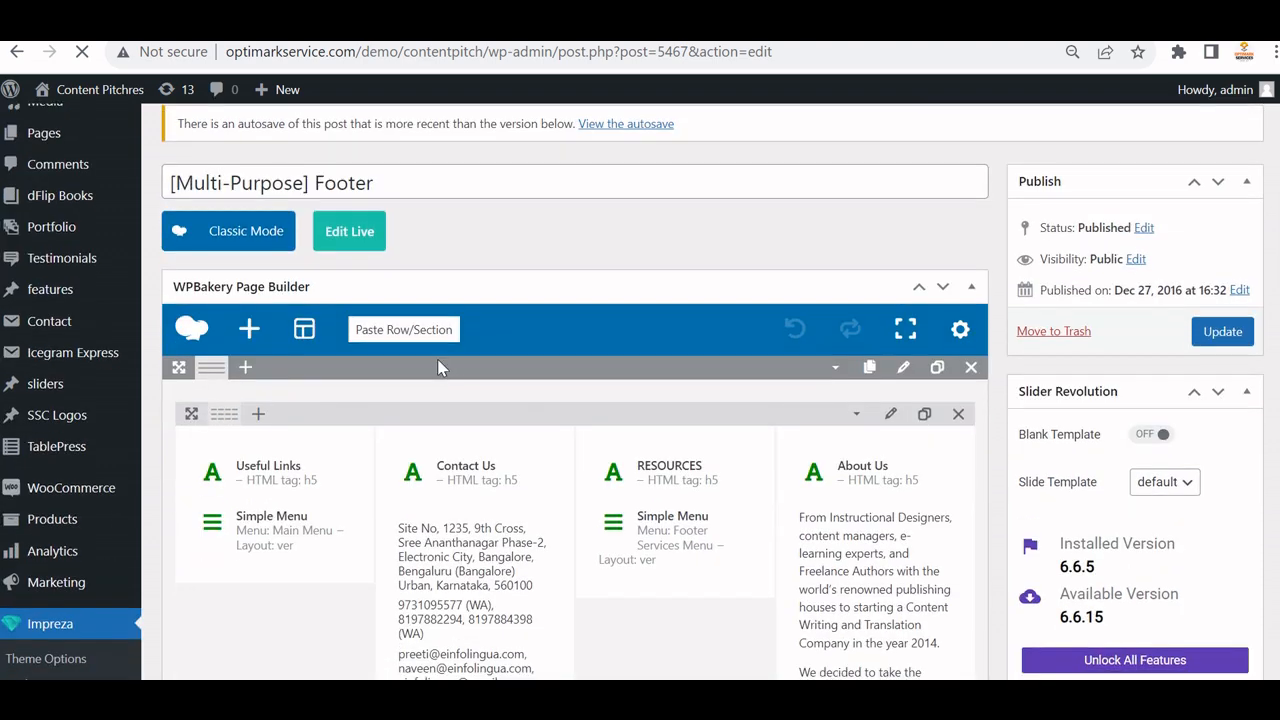
pyautogui.scroll(-2, 438, 368)
pyautogui.moveTo(259, 214)
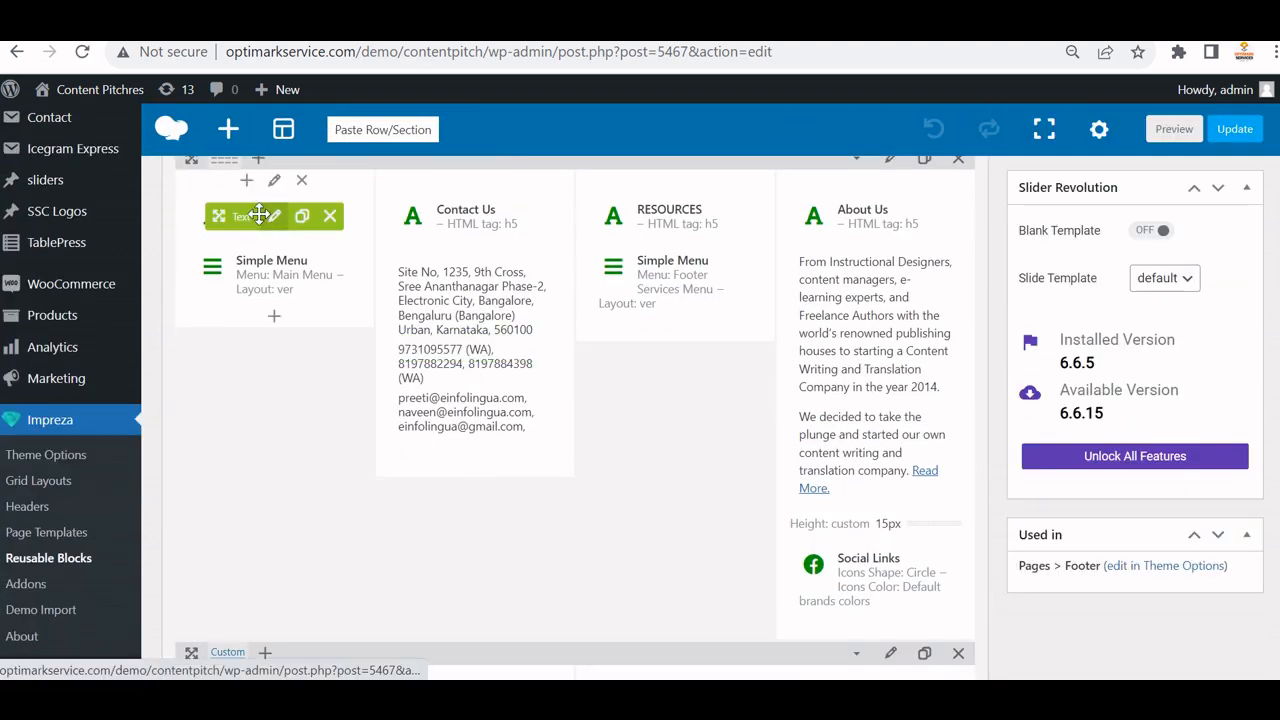
pyautogui.moveTo(270, 285)
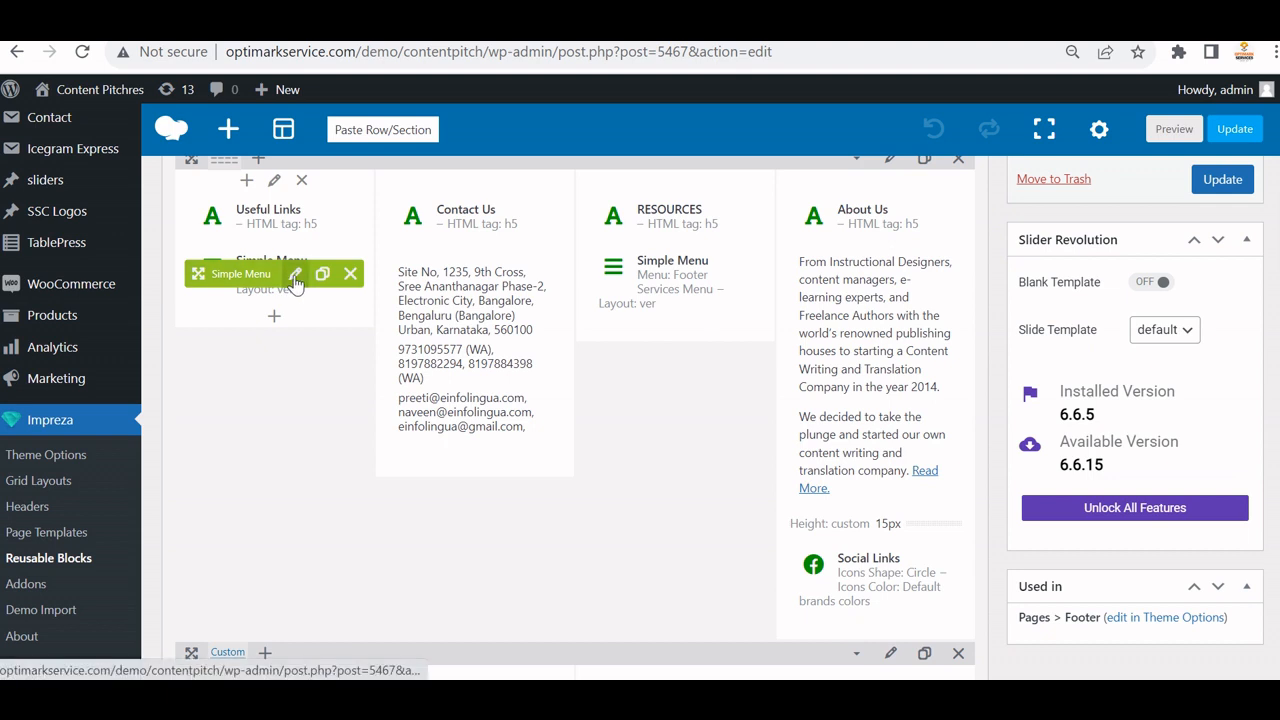
pyautogui.click(295, 278)
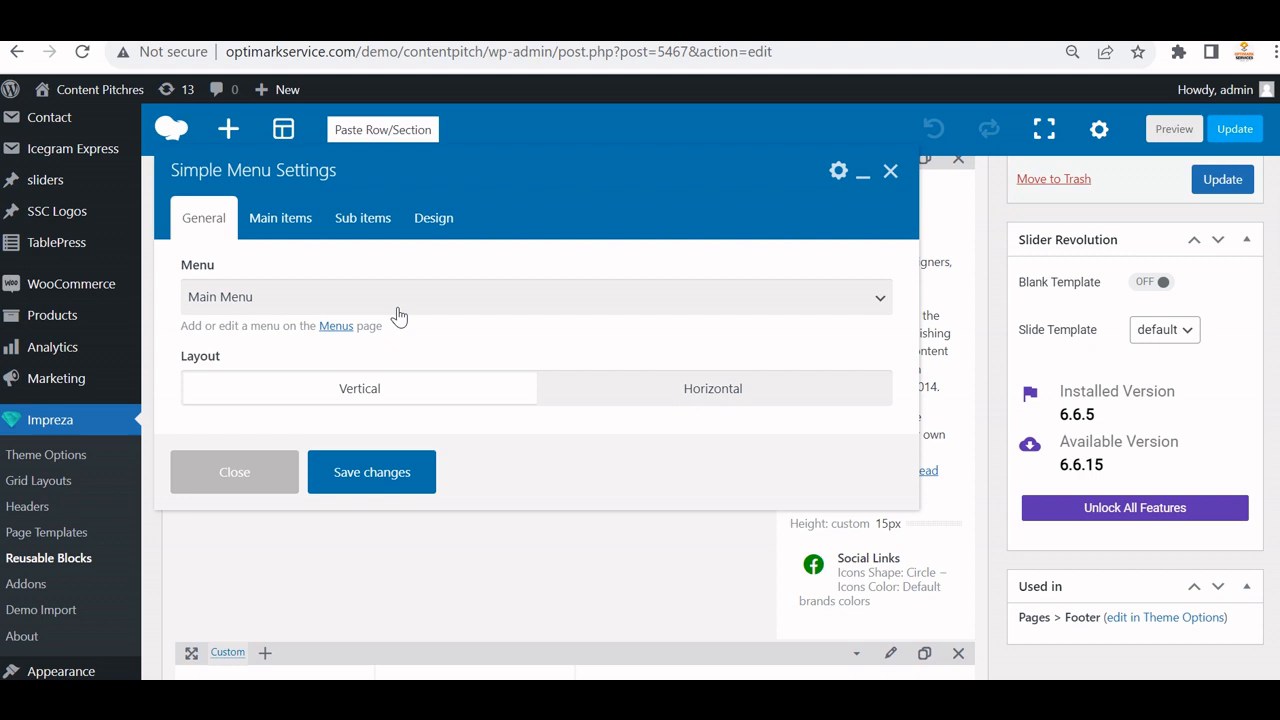
# Close Simple Menu Settings unchanged, view the live footer, and return to the block editor.
pyautogui.scroll(-2, 417, 374)
pyautogui.click(234, 472)
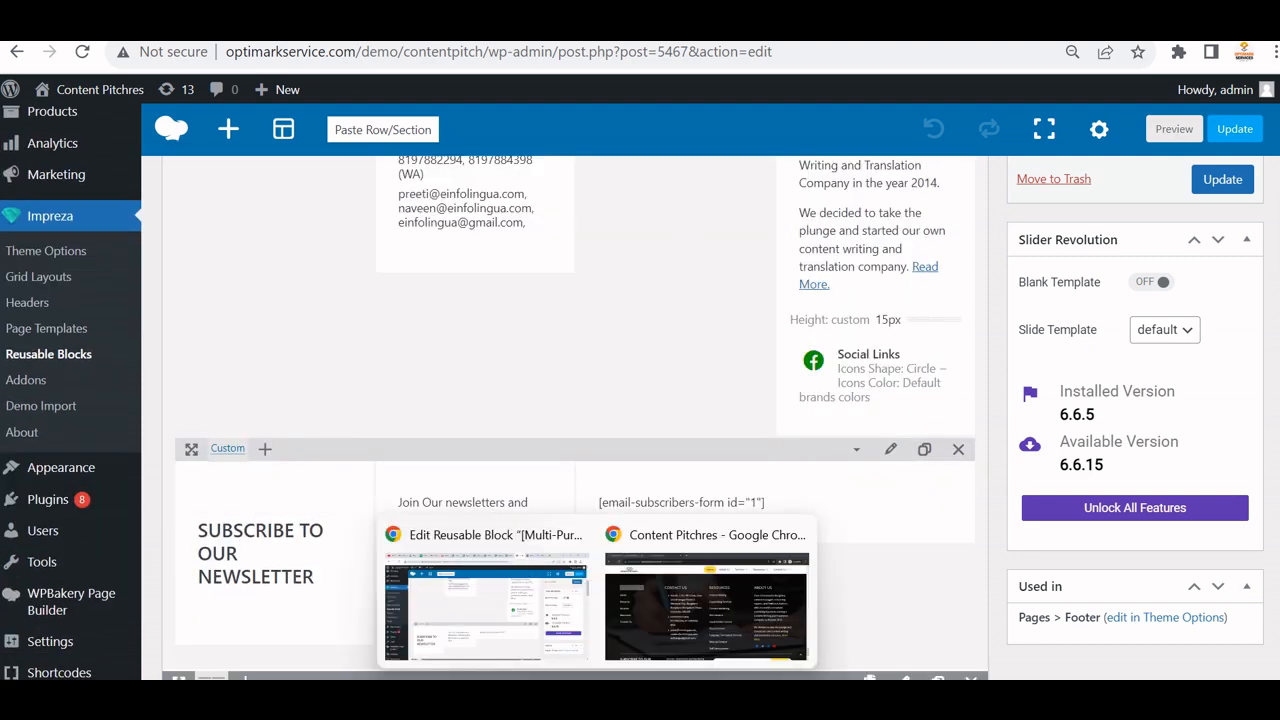
pyautogui.click(649, 614)
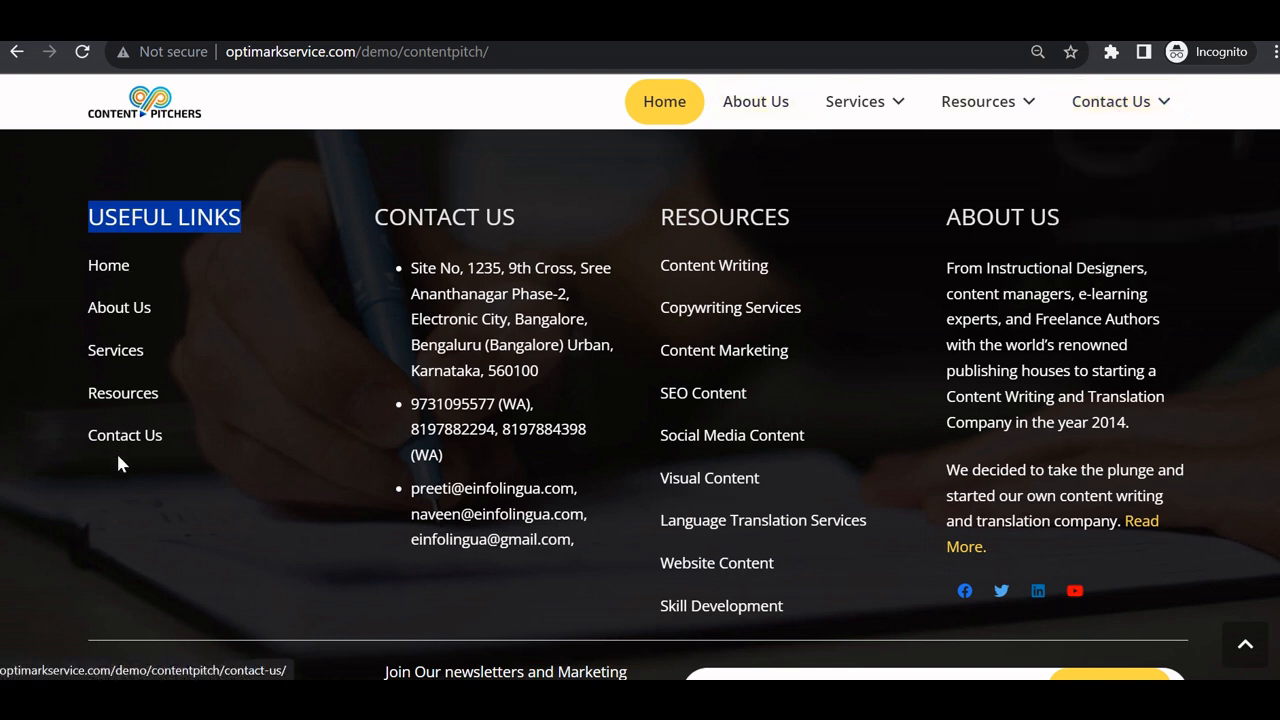
pyautogui.click(250, 516)
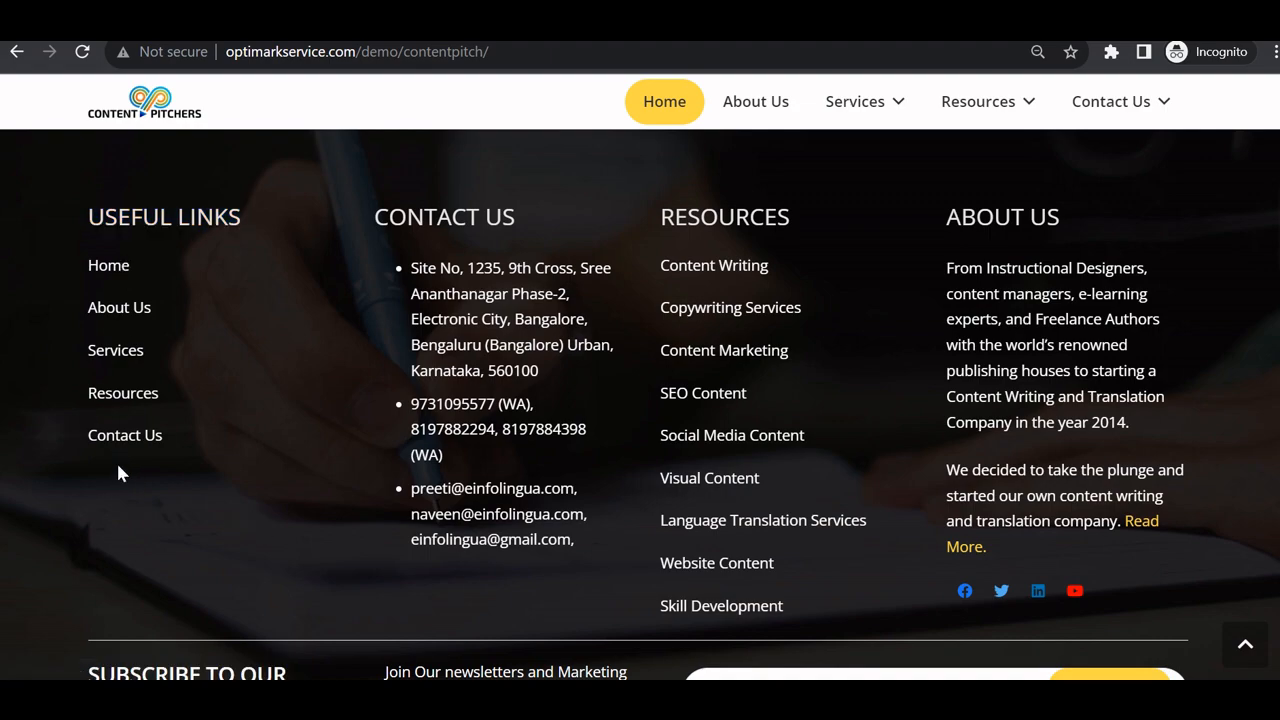
pyautogui.hotkey('alt', 'Tab')
pyautogui.scroll(10, 606, 314)
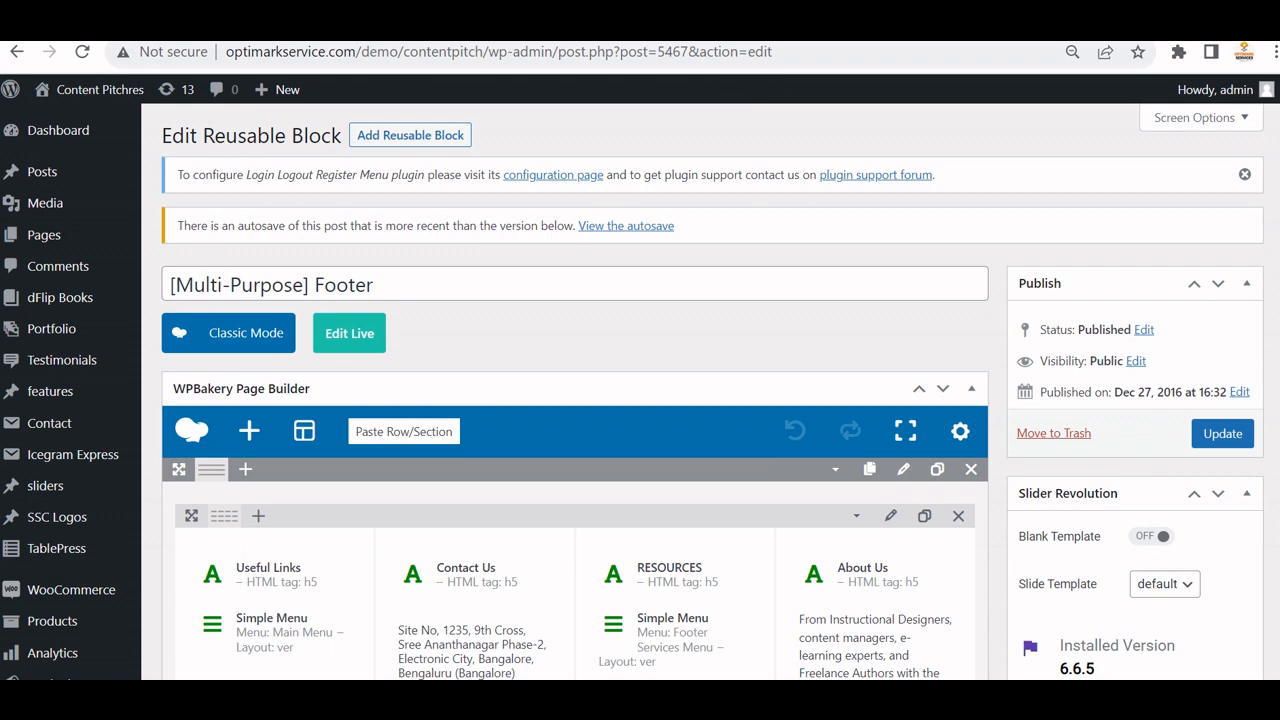
# Review the Footer Services Menu items, then go to Appearance > Widgets.
pyautogui.click(432, 22)
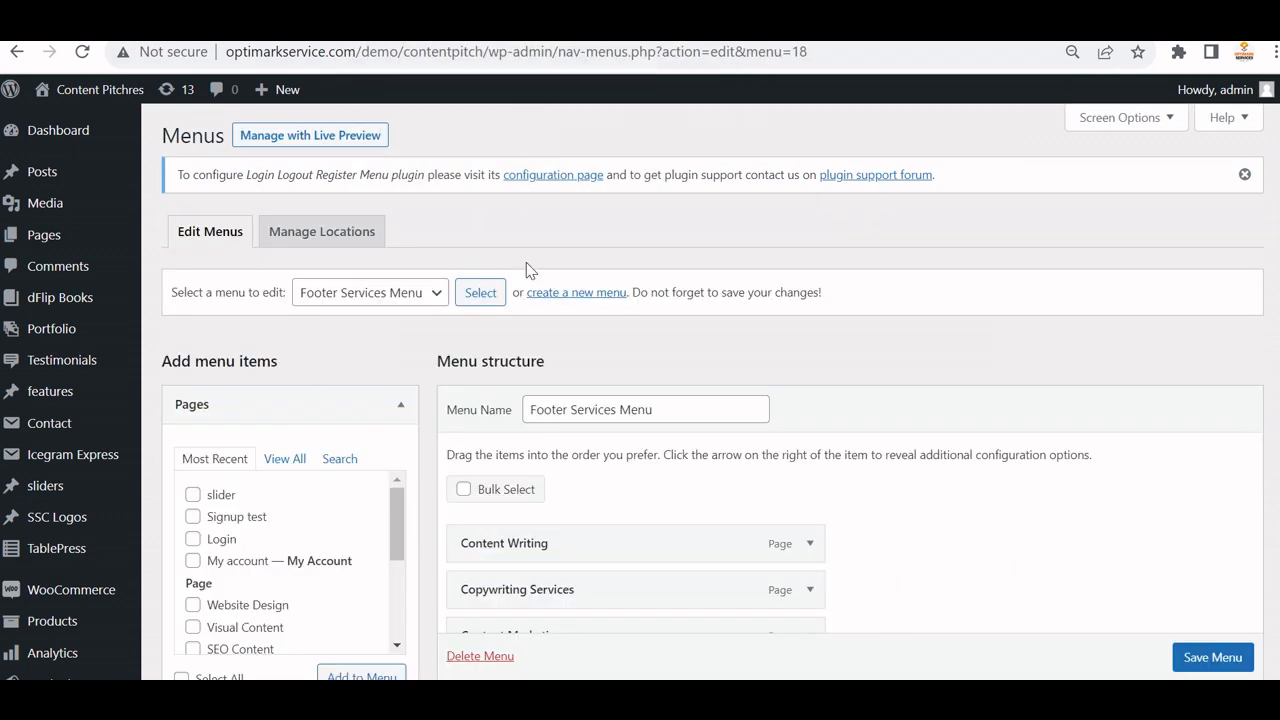
pyautogui.scroll(-4, 395, 440)
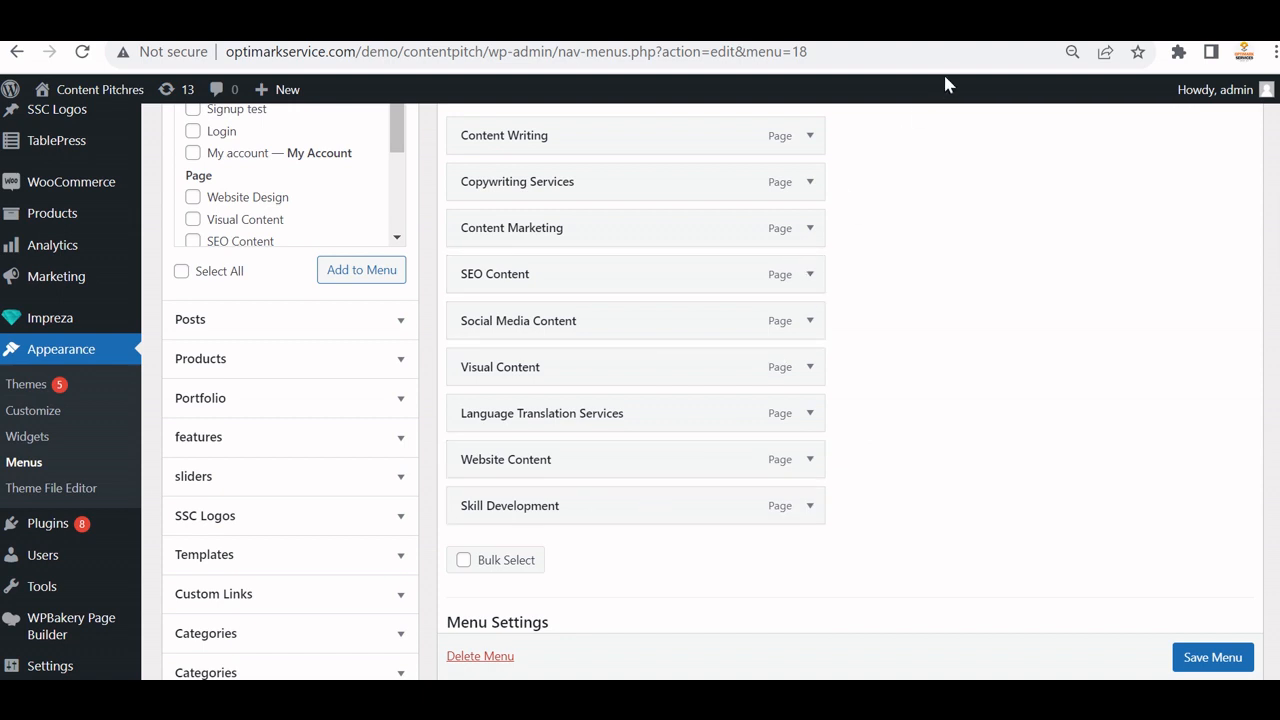
pyautogui.click(55, 443)
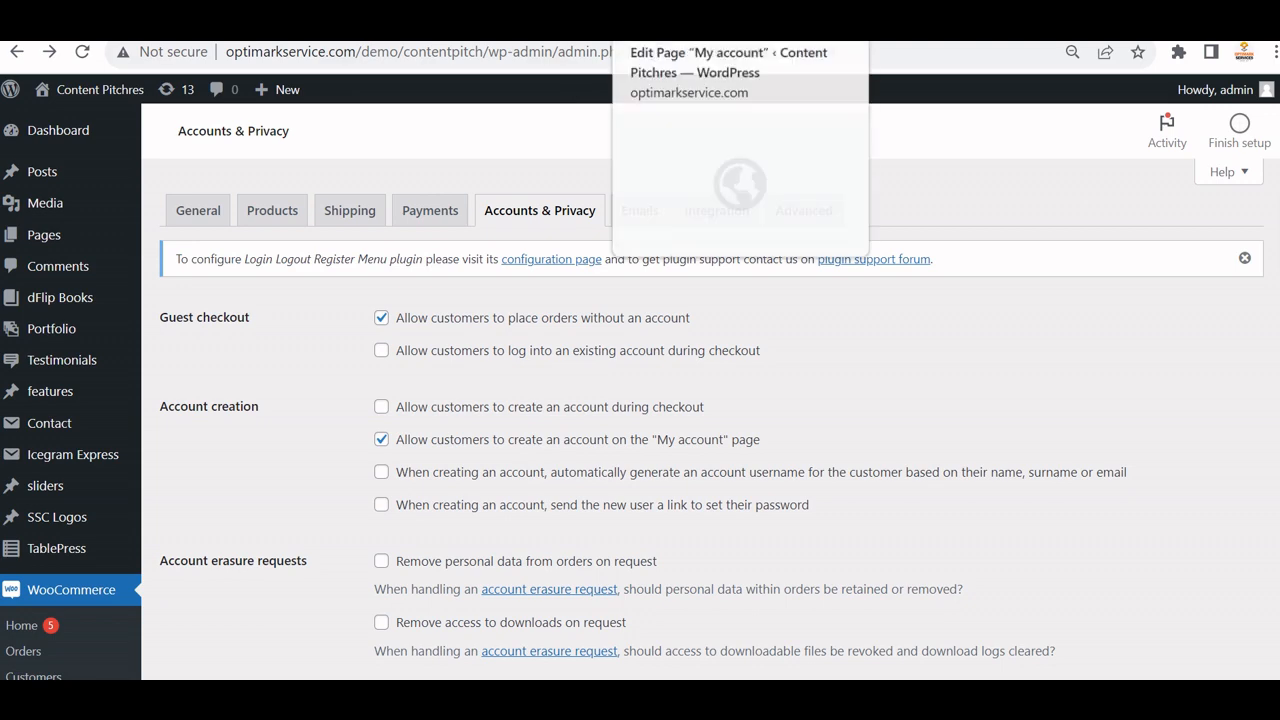
# Set the Useful Links Simple Menu to Footer Menu, save it, and update the footer block.
pyautogui.click(668, 28)
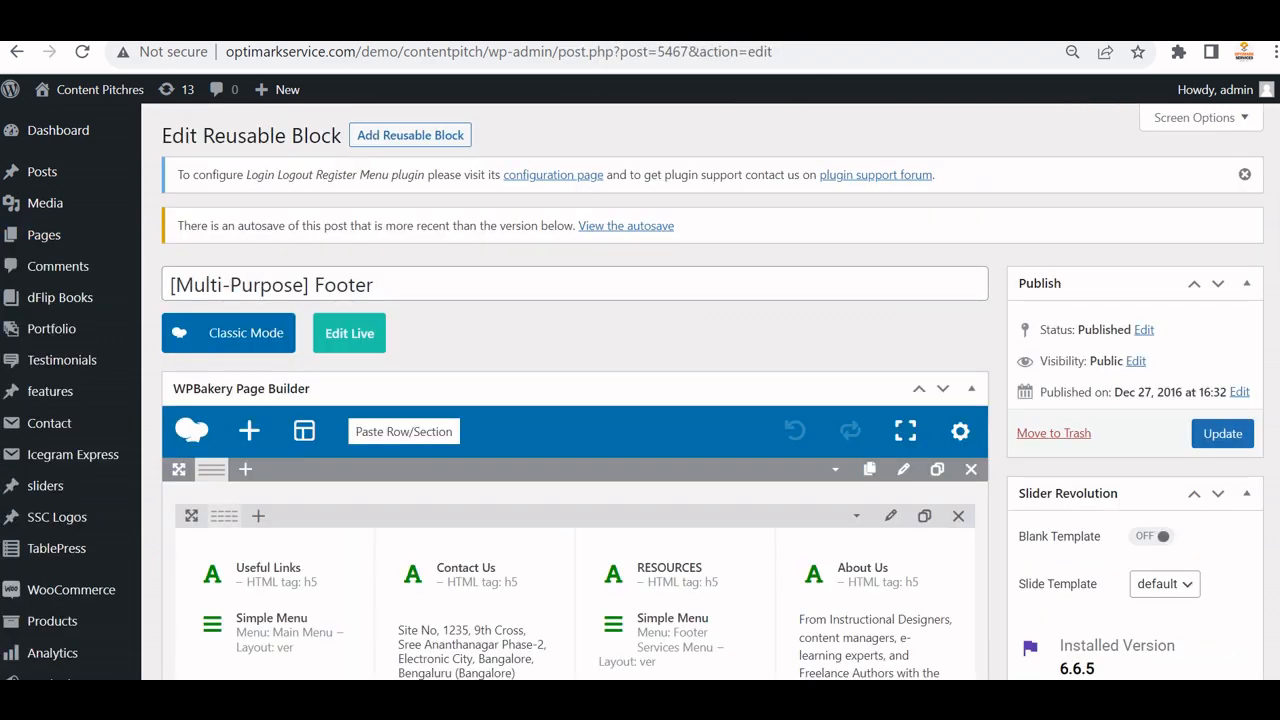
pyautogui.scroll(-2, 445, 400)
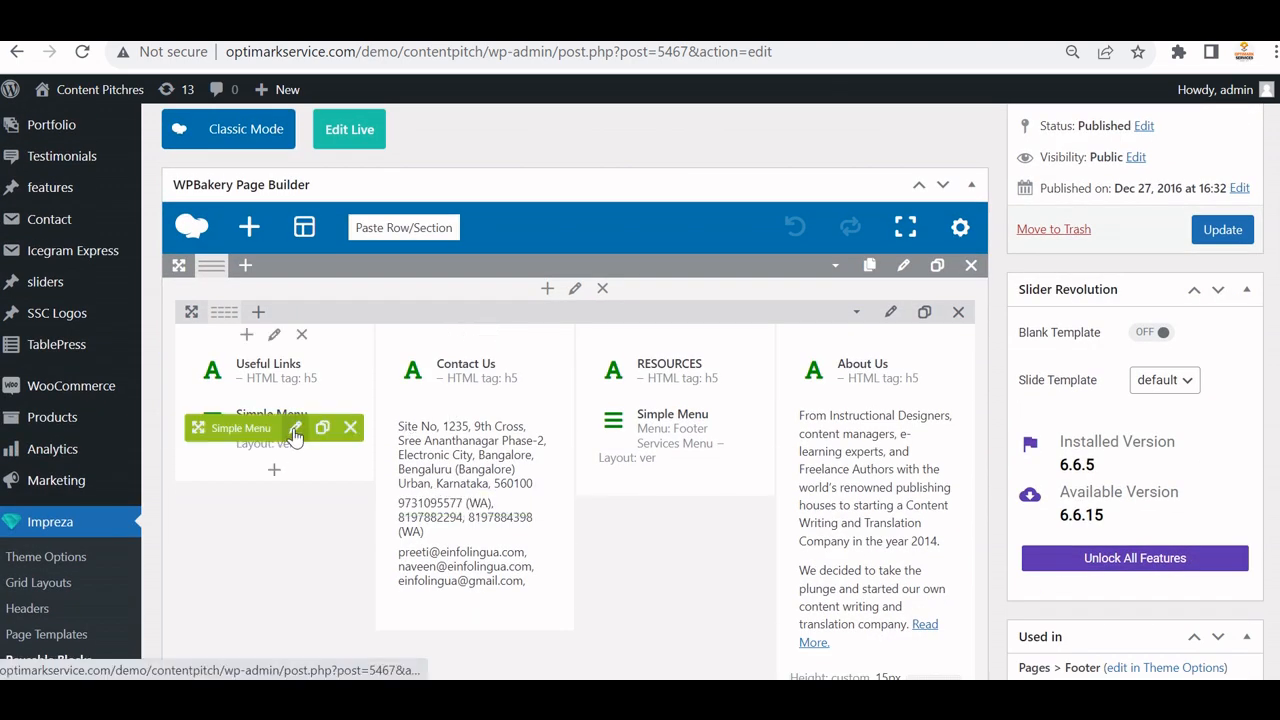
pyautogui.click(296, 430)
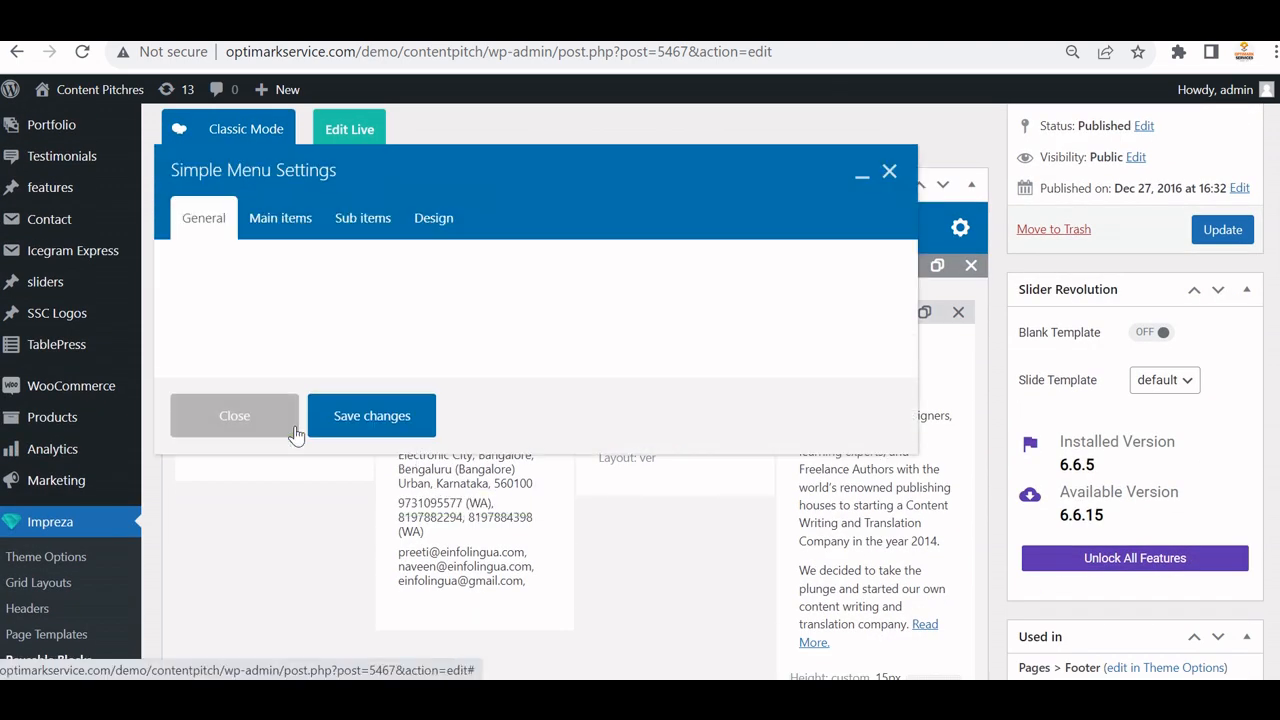
pyautogui.click(280, 298)
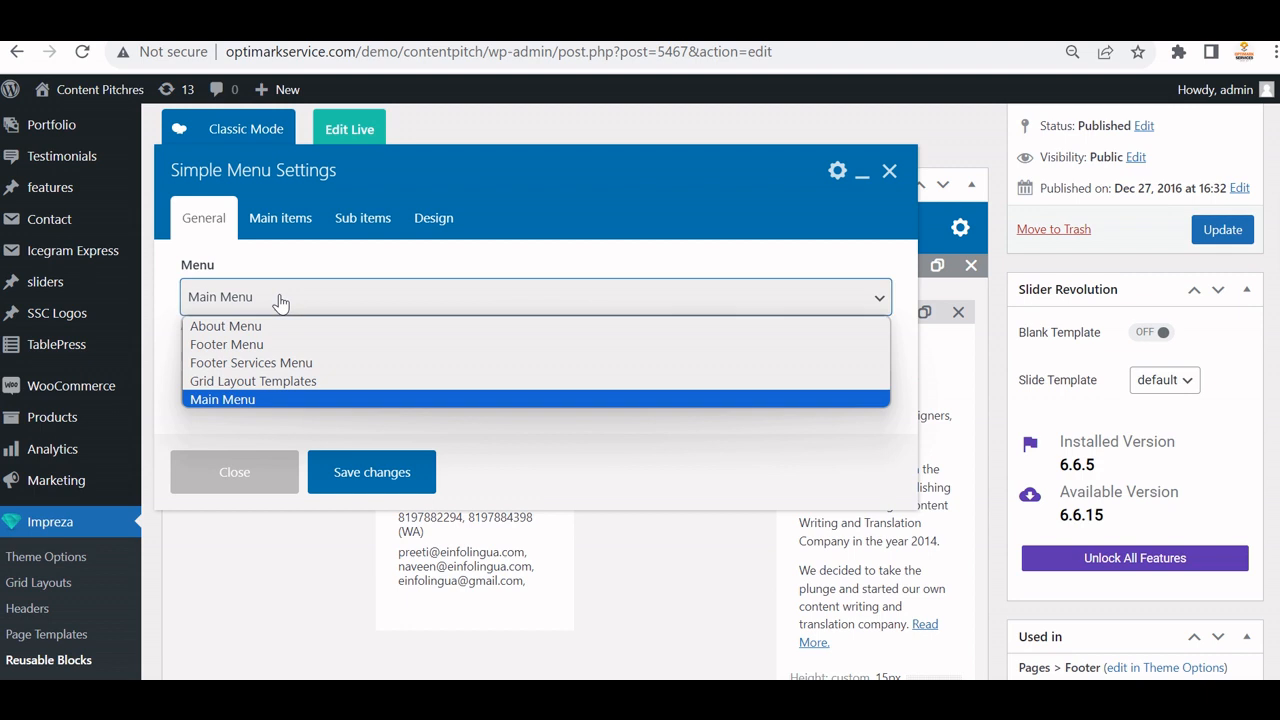
pyautogui.click(226, 344)
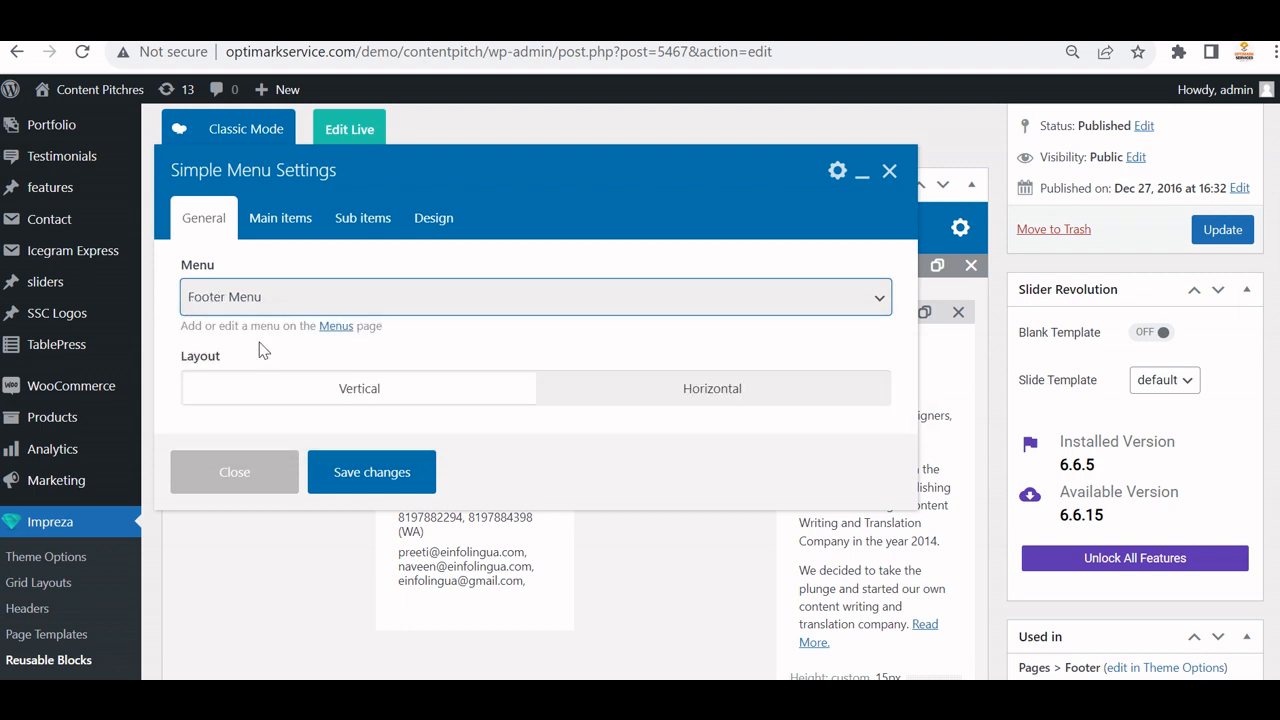
pyautogui.click(355, 474)
pyautogui.click(1222, 230)
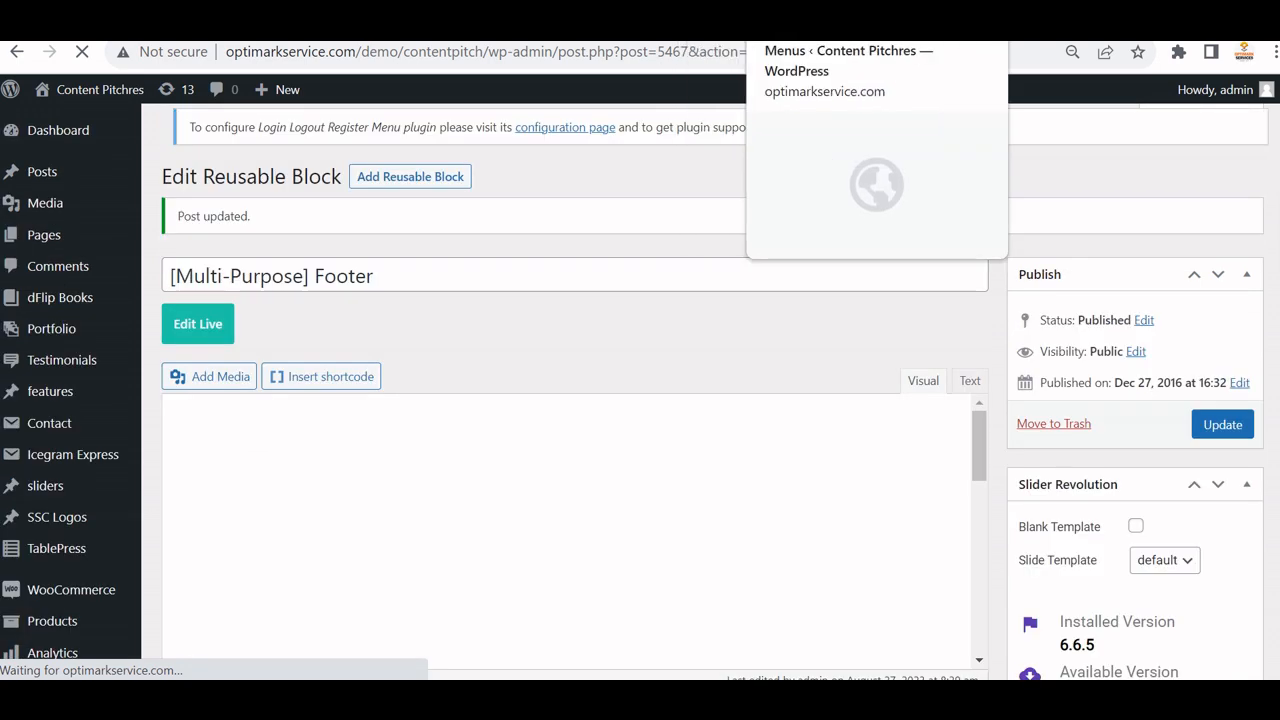
pyautogui.click(782, 20)
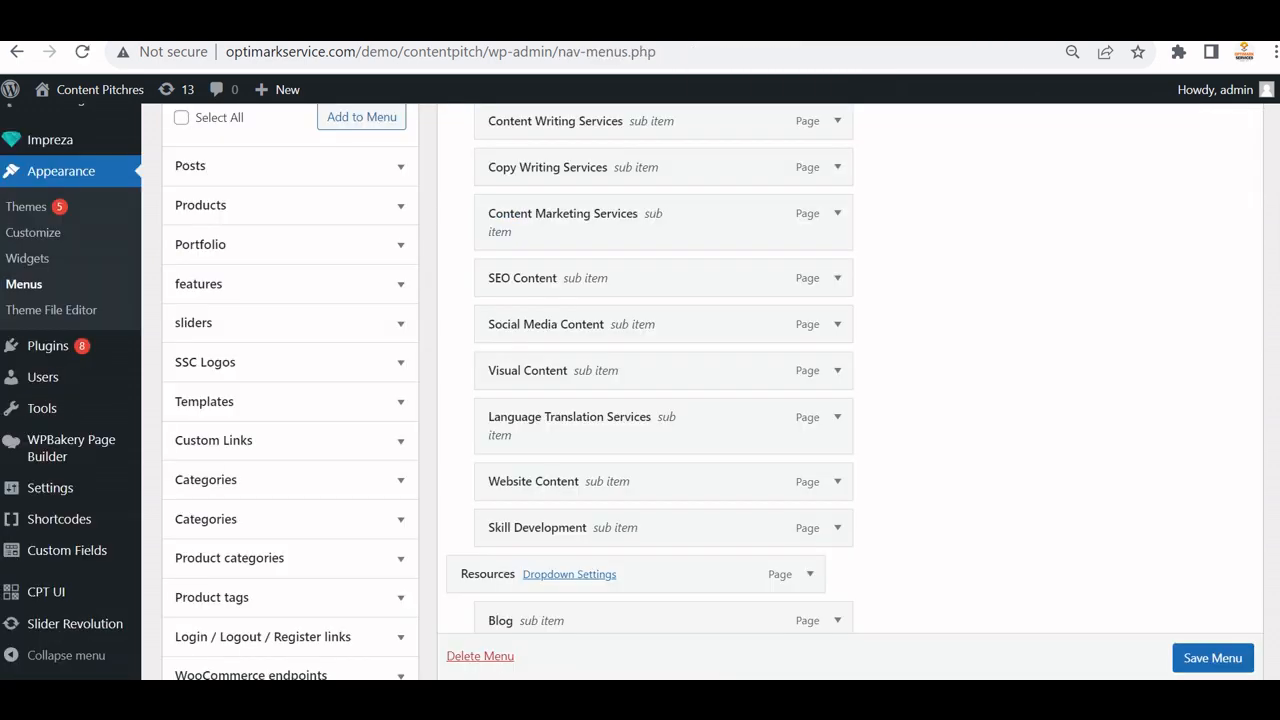
pyautogui.click(380, 20)
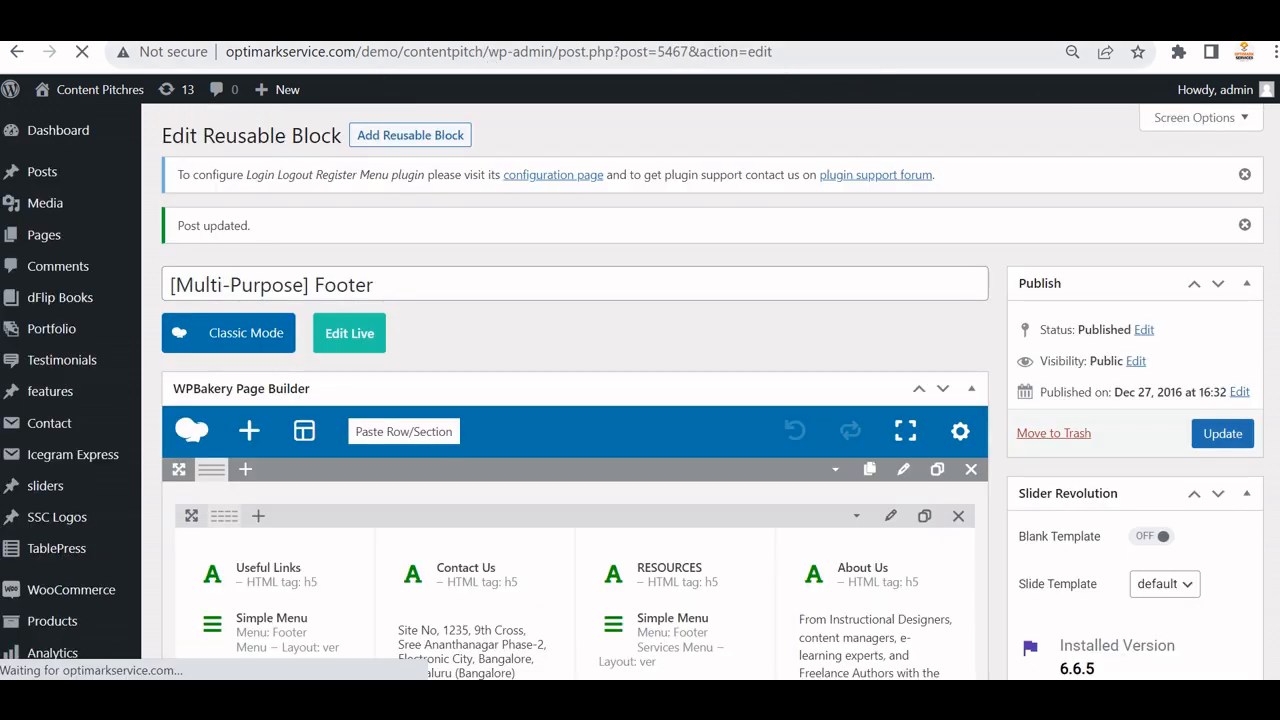
pyautogui.click(525, 58)
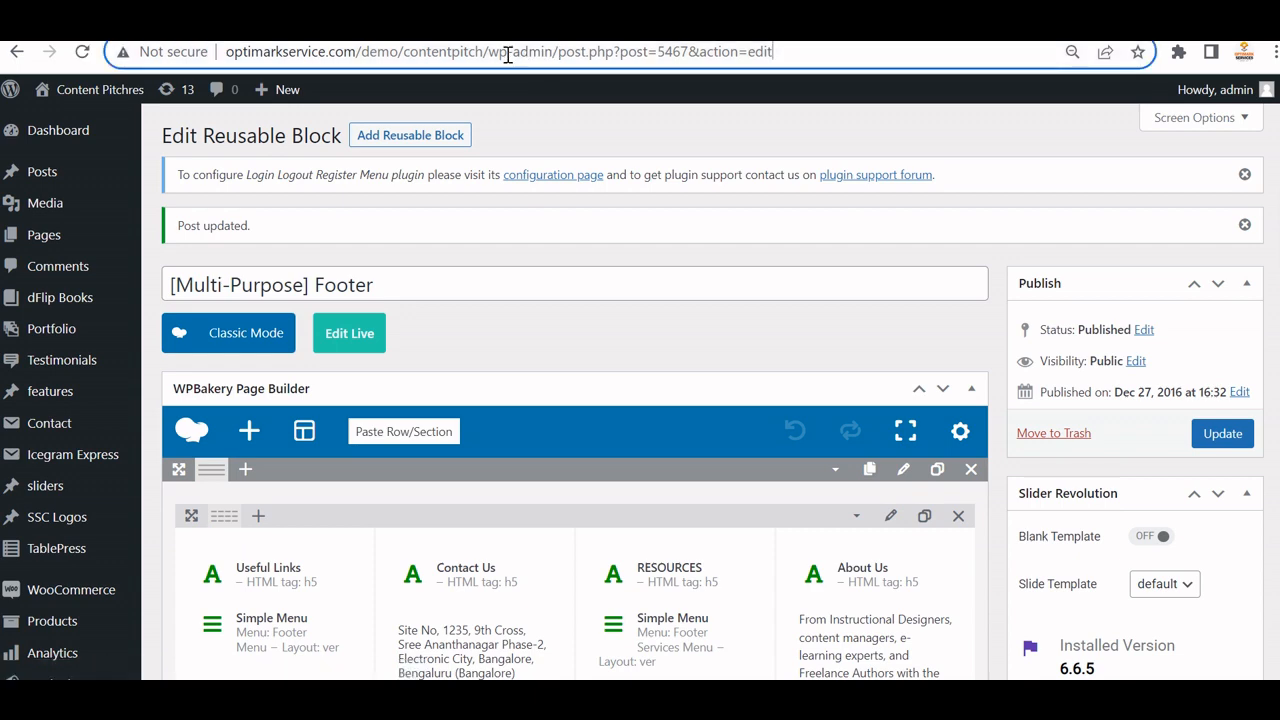
# Strip the wp-admin path from the address to load the site's homepage.
pyautogui.click(490, 54)
pyautogui.hotkey('shift', 'End')
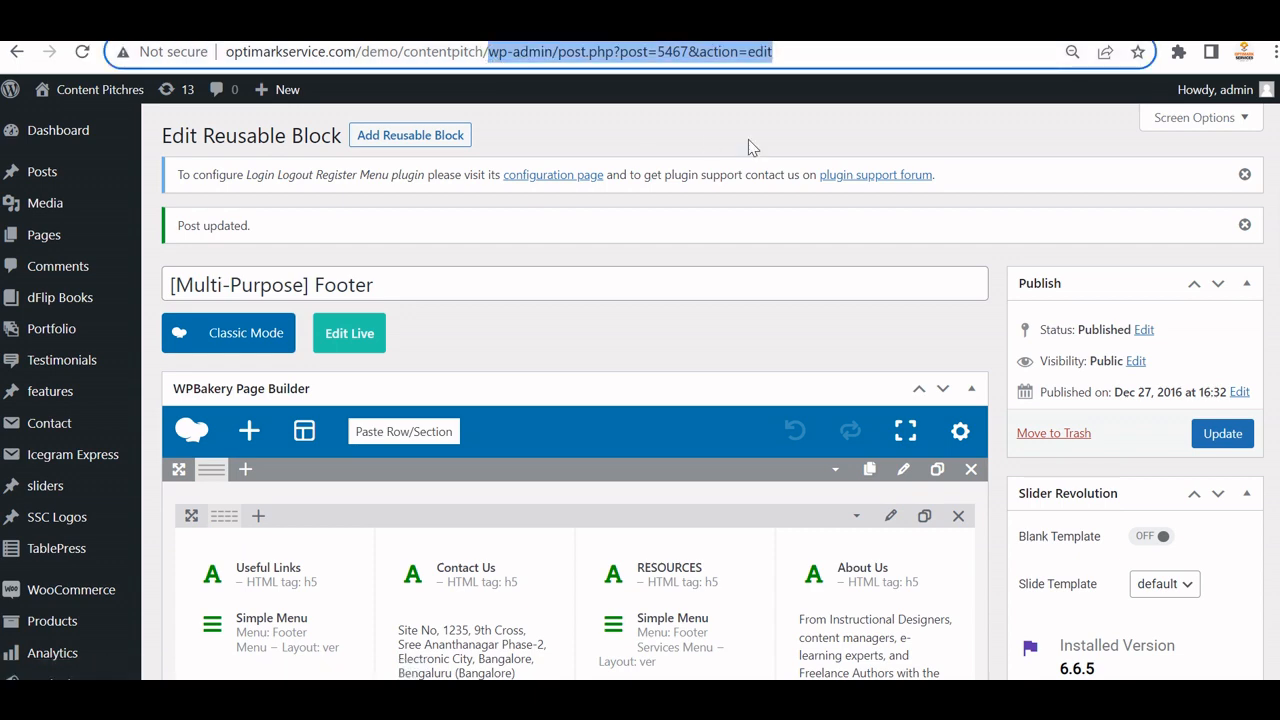
pyautogui.press('BackSpace')
pyautogui.press('Return')
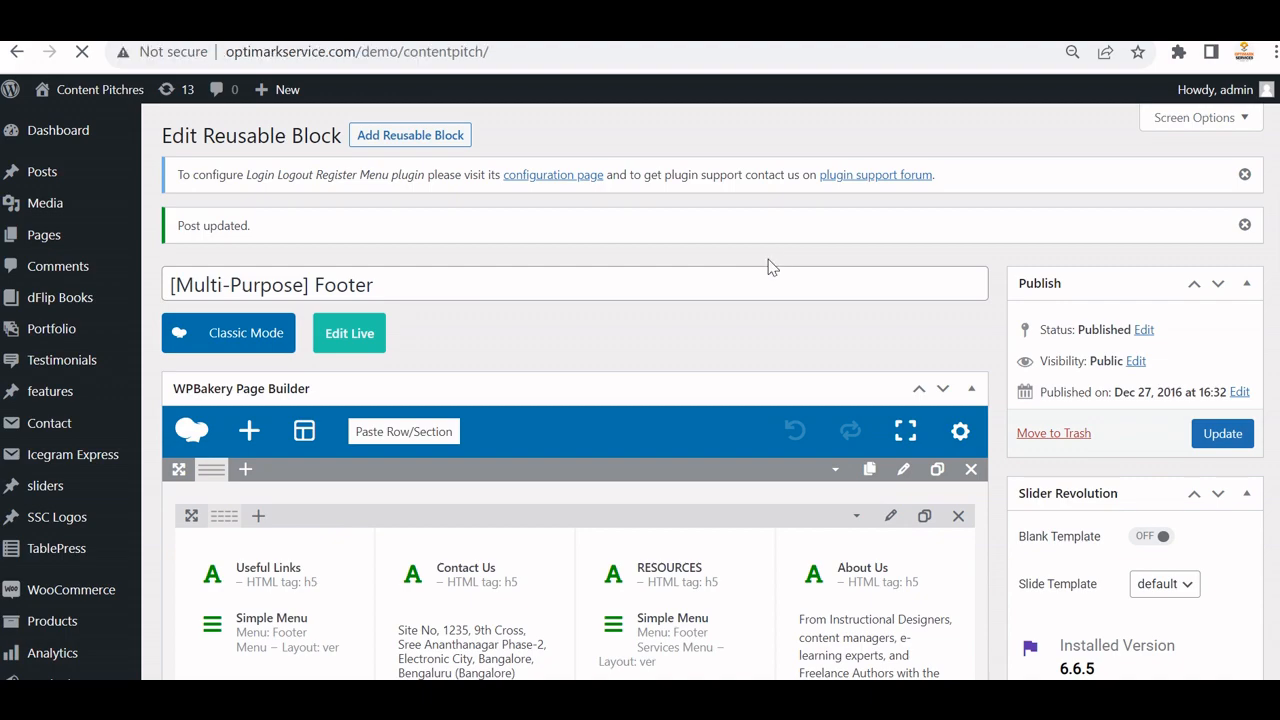
# Check the footer's Useful Links (Home, About Us, Contact), then return to the functions.php editor.
pyautogui.scroll(-5, 820, 343)
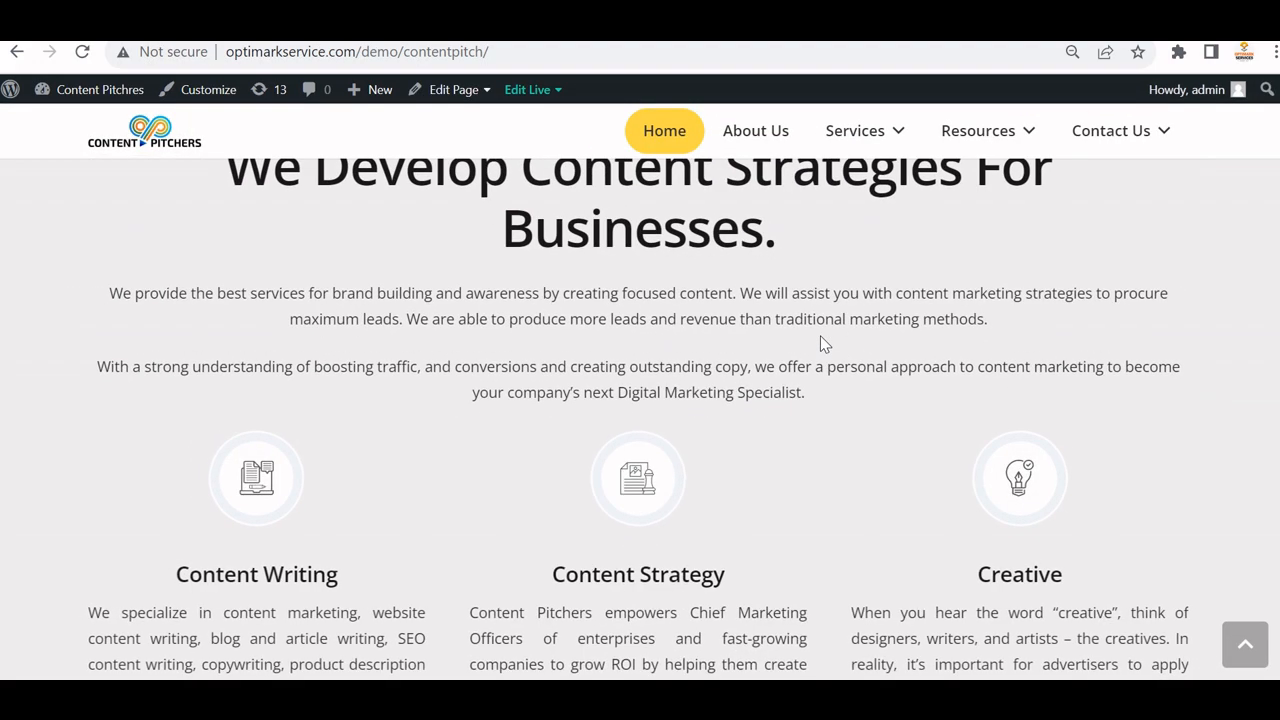
pyautogui.scroll(-15, 818, 340)
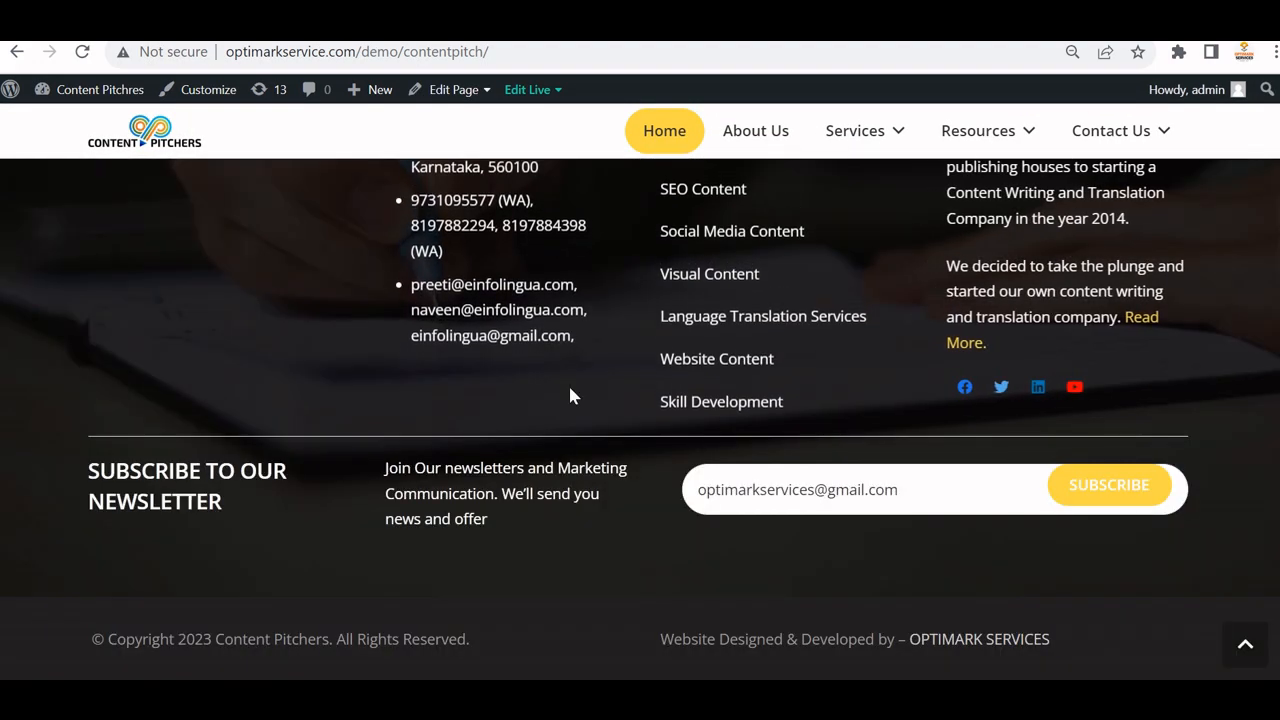
pyautogui.scroll(3, 156, 349)
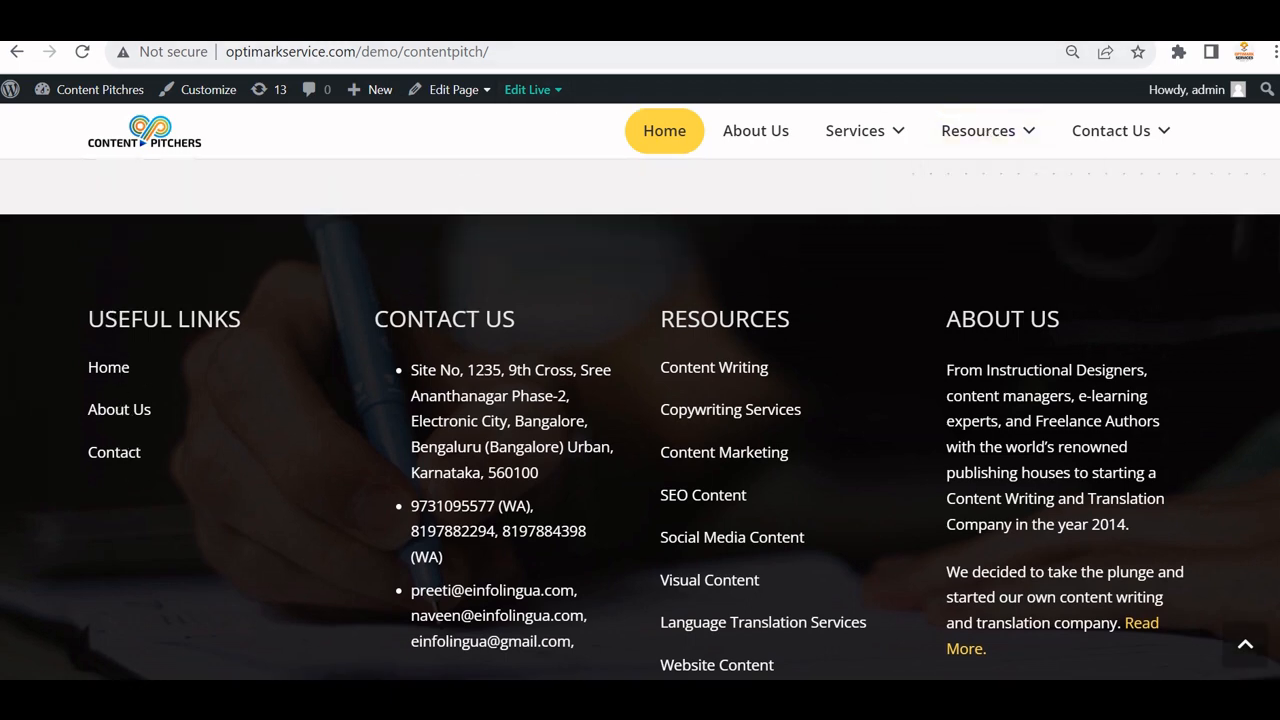
pyautogui.click(500, 22)
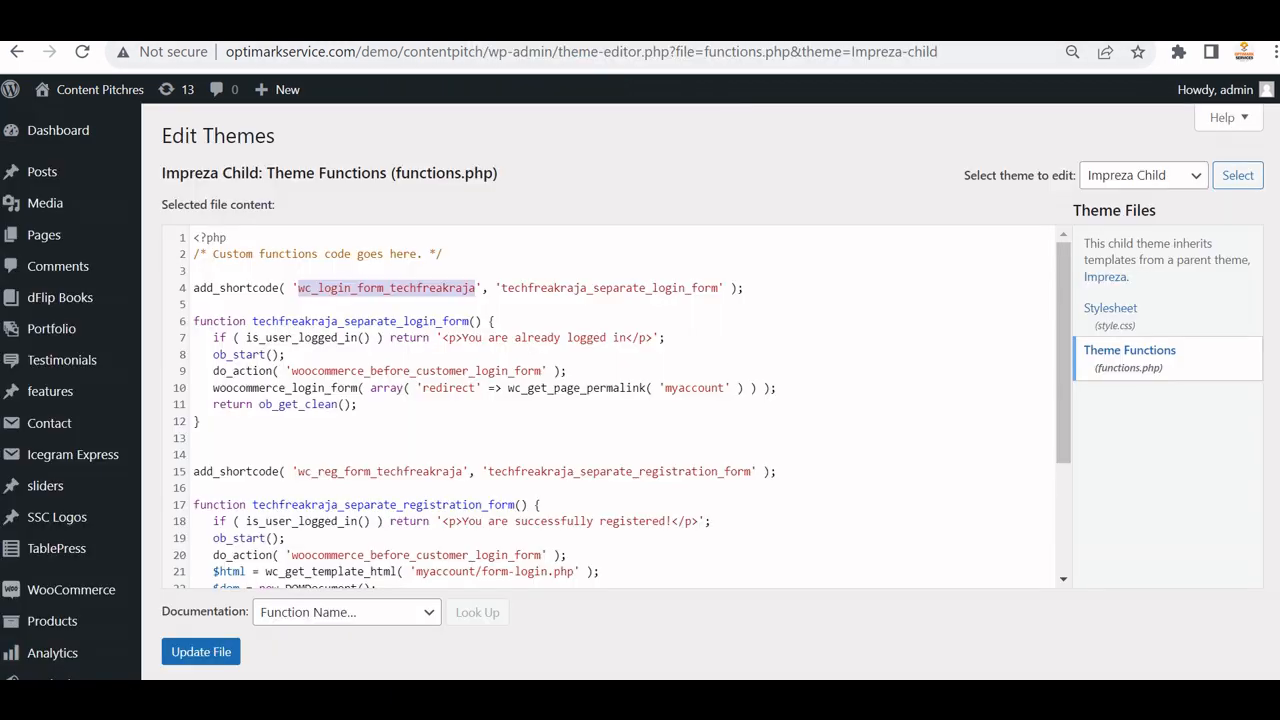
# Back on Appearance > Menus, select Footer Menu as the menu to edit.
pyautogui.click(620, 22)
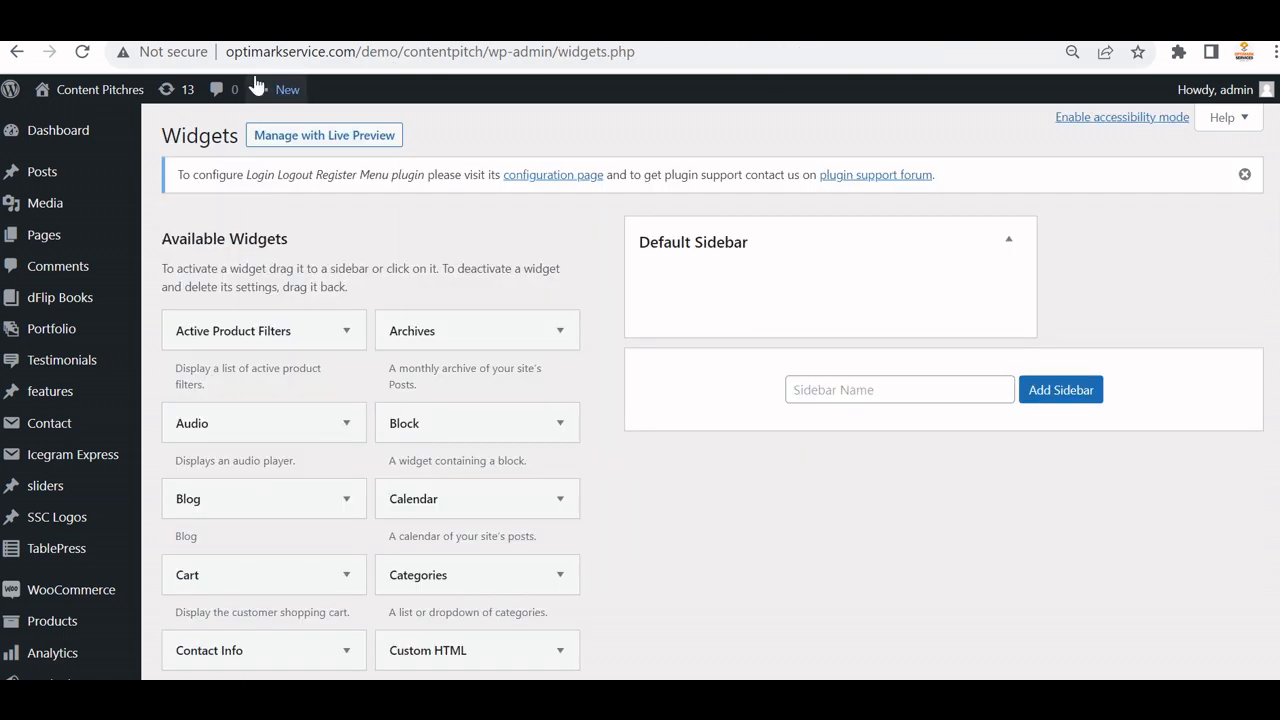
pyautogui.click(16, 51)
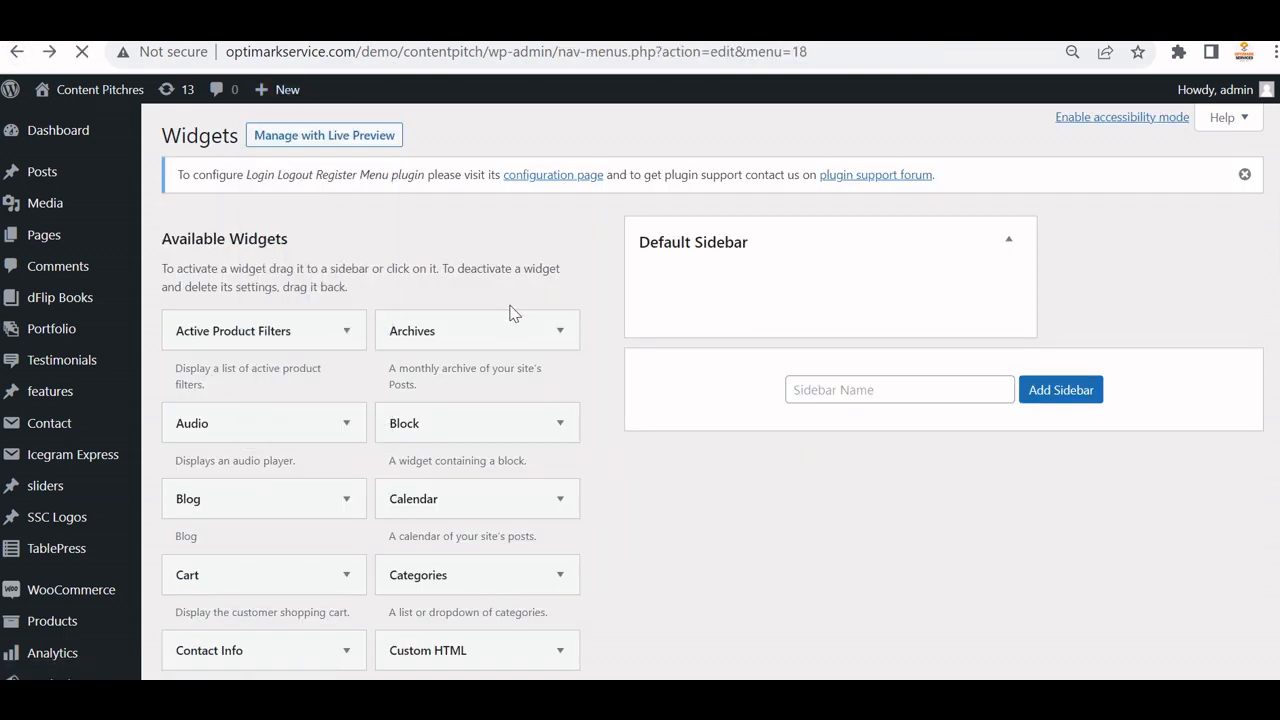
pyautogui.scroll(4, 622, 421)
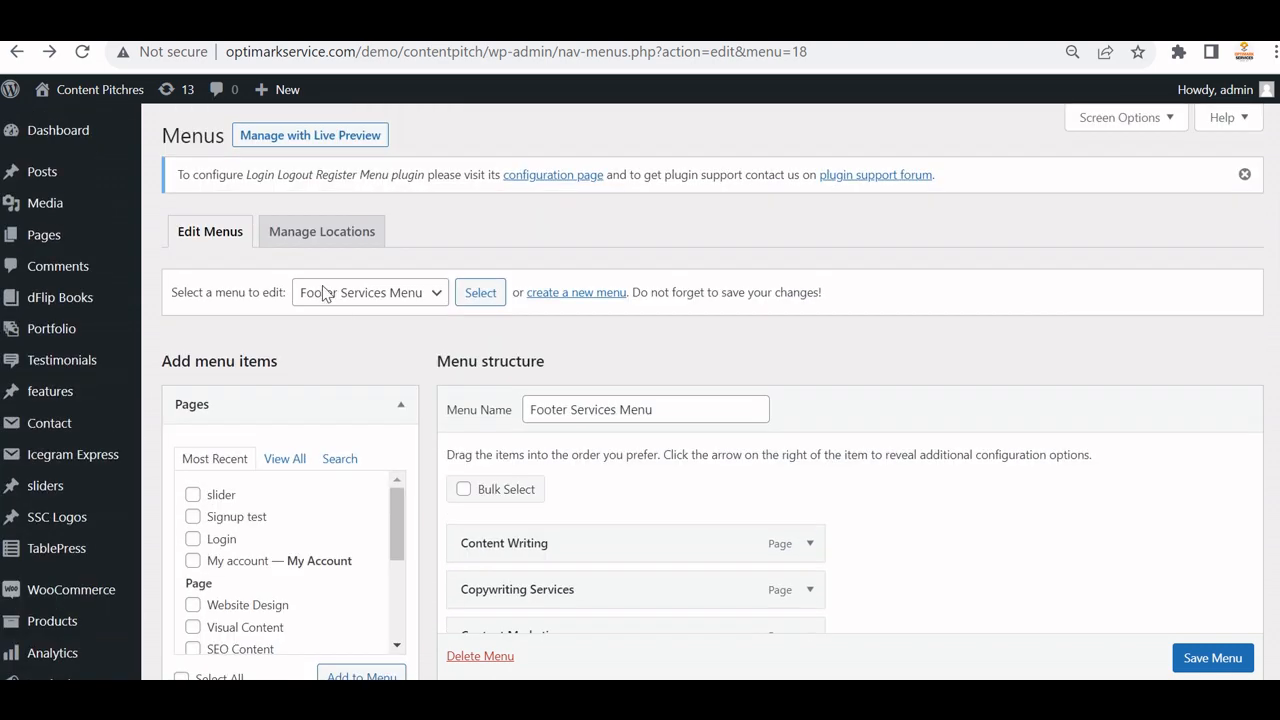
pyautogui.click(323, 294)
pyautogui.click(341, 299)
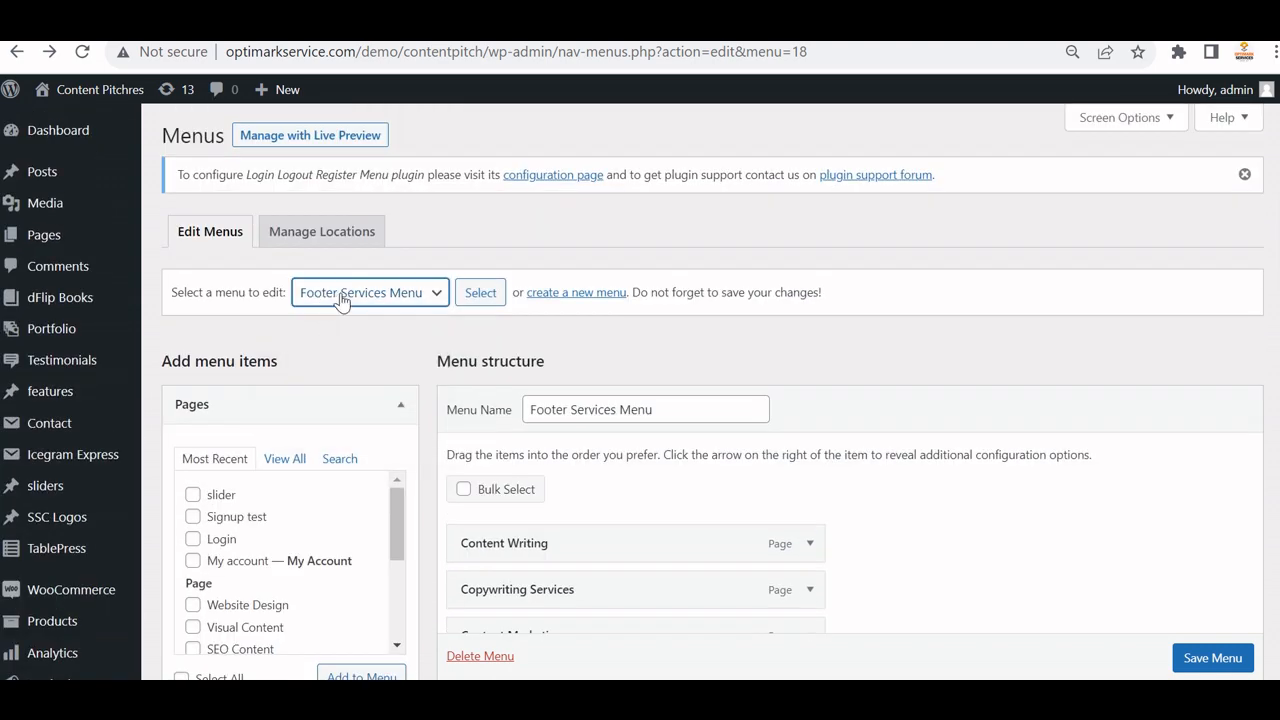
pyautogui.click(341, 299)
pyautogui.click(338, 333)
pyautogui.click(480, 293)
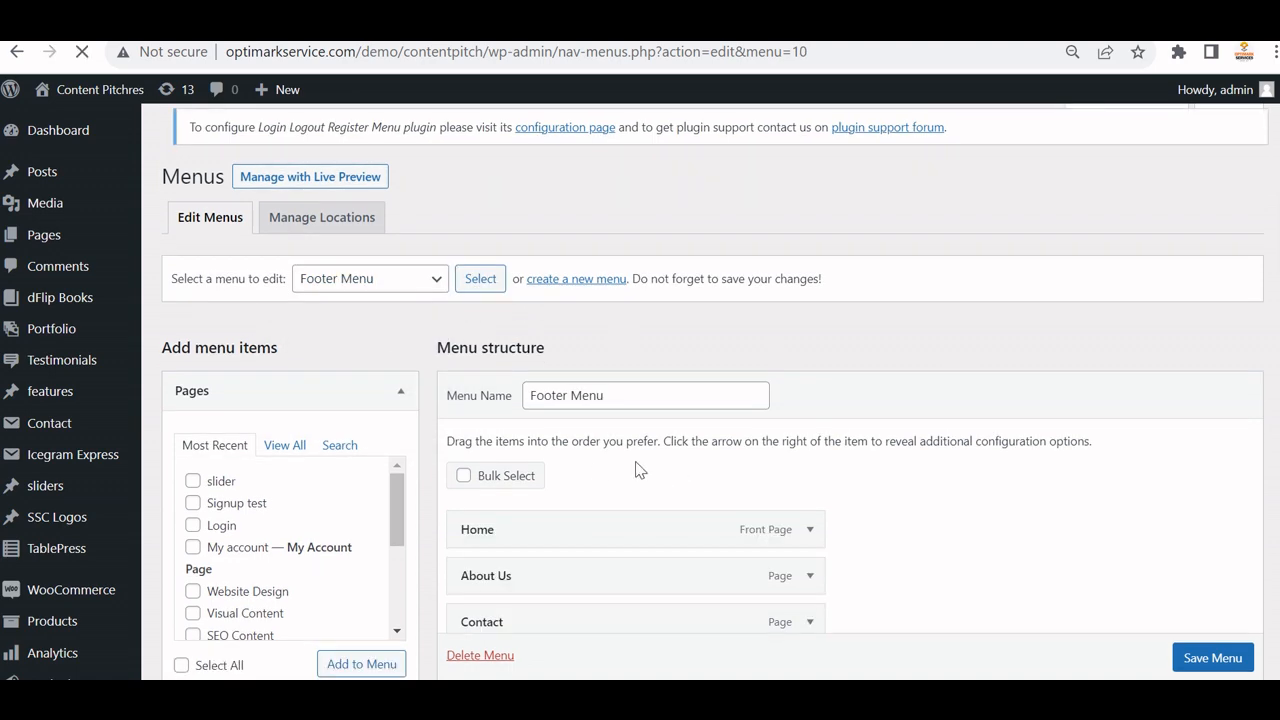
# Expand the Login / Logout / Register links panel in the menu items column.
pyautogui.scroll(-2, 545, 518)
pyautogui.scroll(-4, 286, 500)
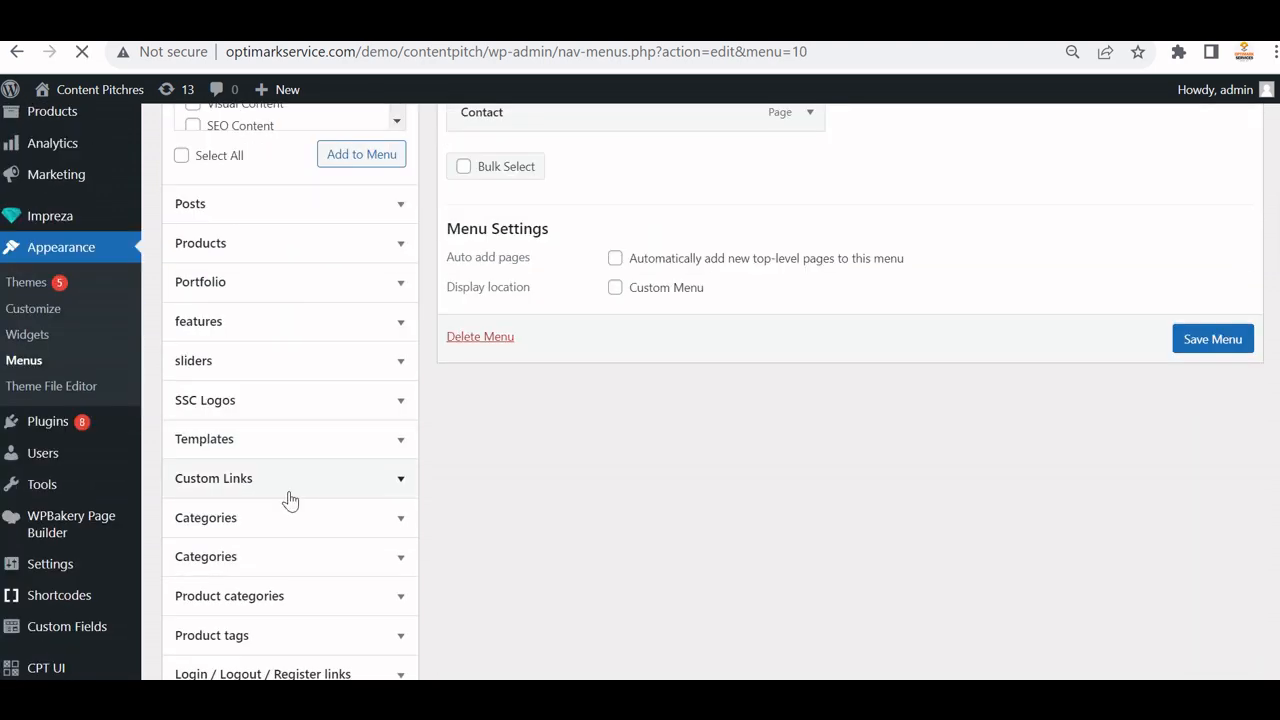
pyautogui.scroll(-1, 303, 562)
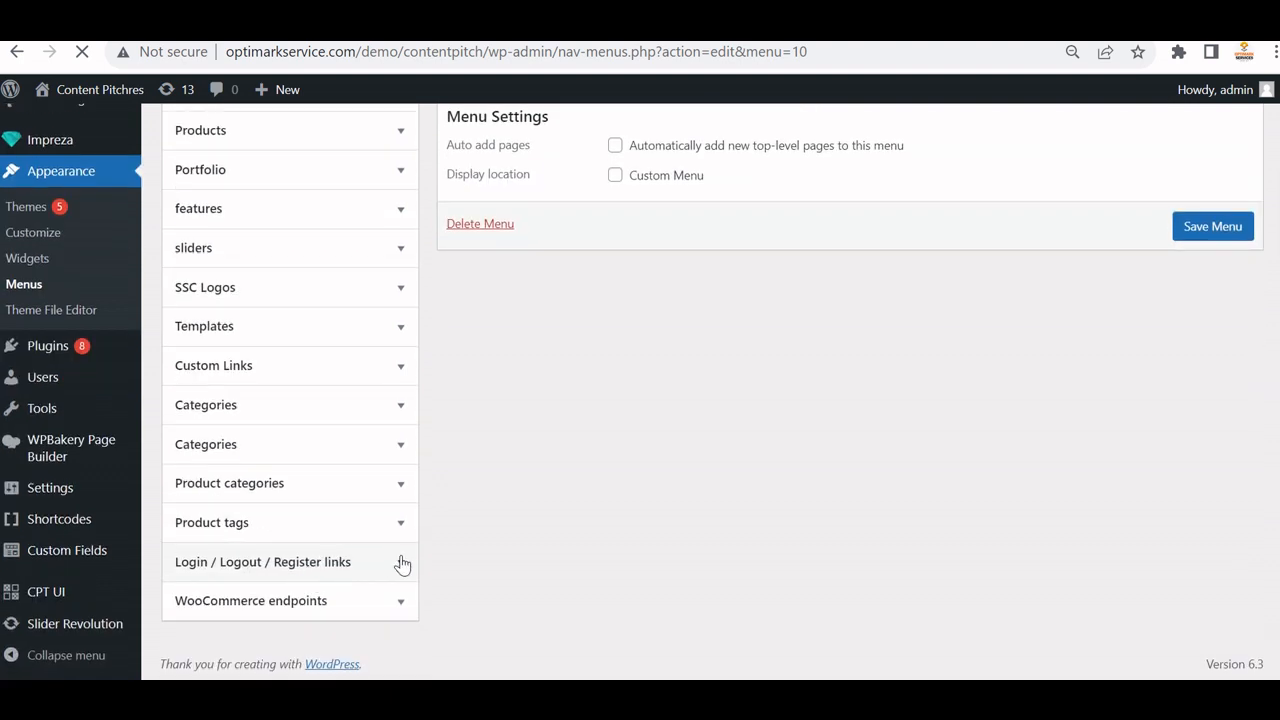
pyautogui.scroll(3, 640, 285)
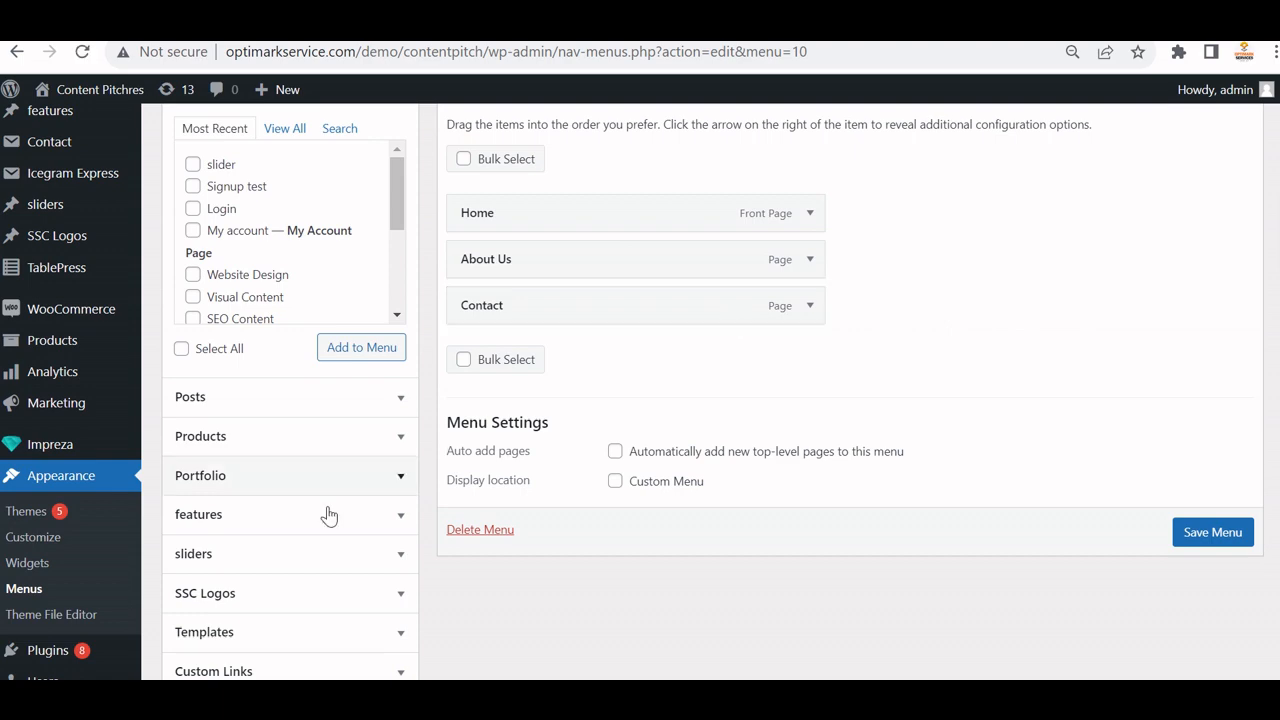
pyautogui.scroll(-3, 320, 512)
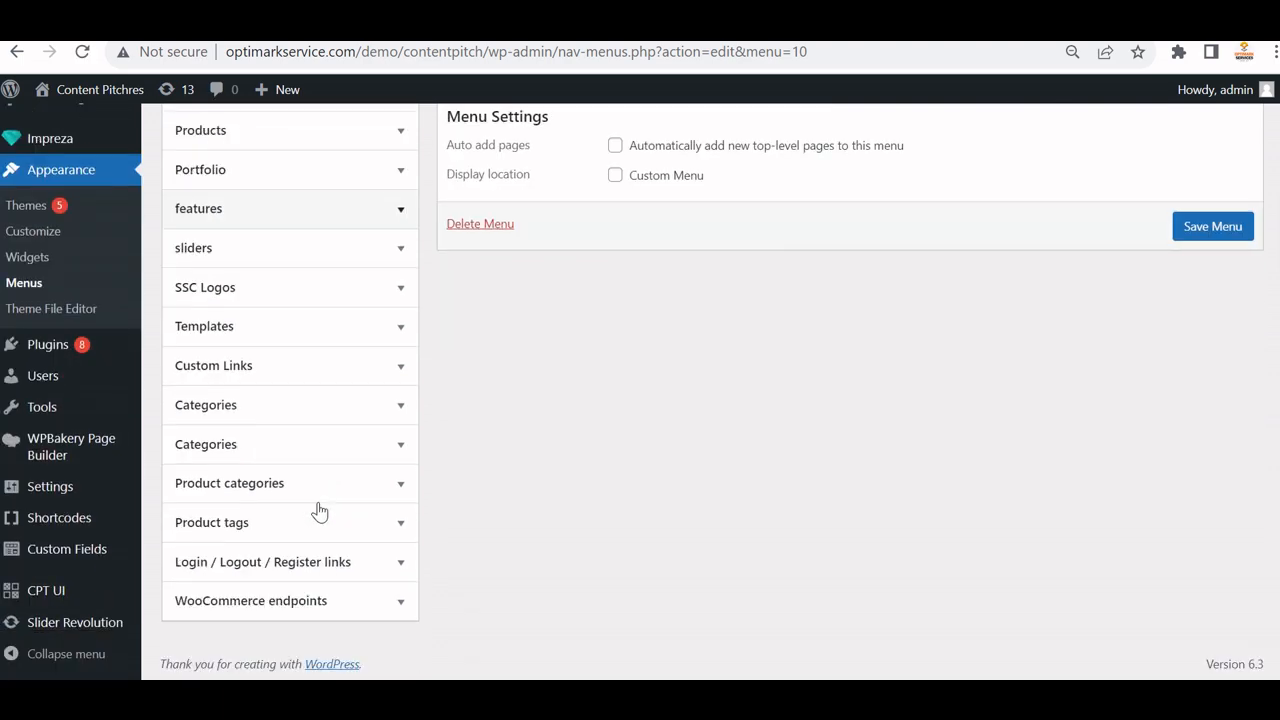
pyautogui.click(401, 566)
pyautogui.click(401, 565)
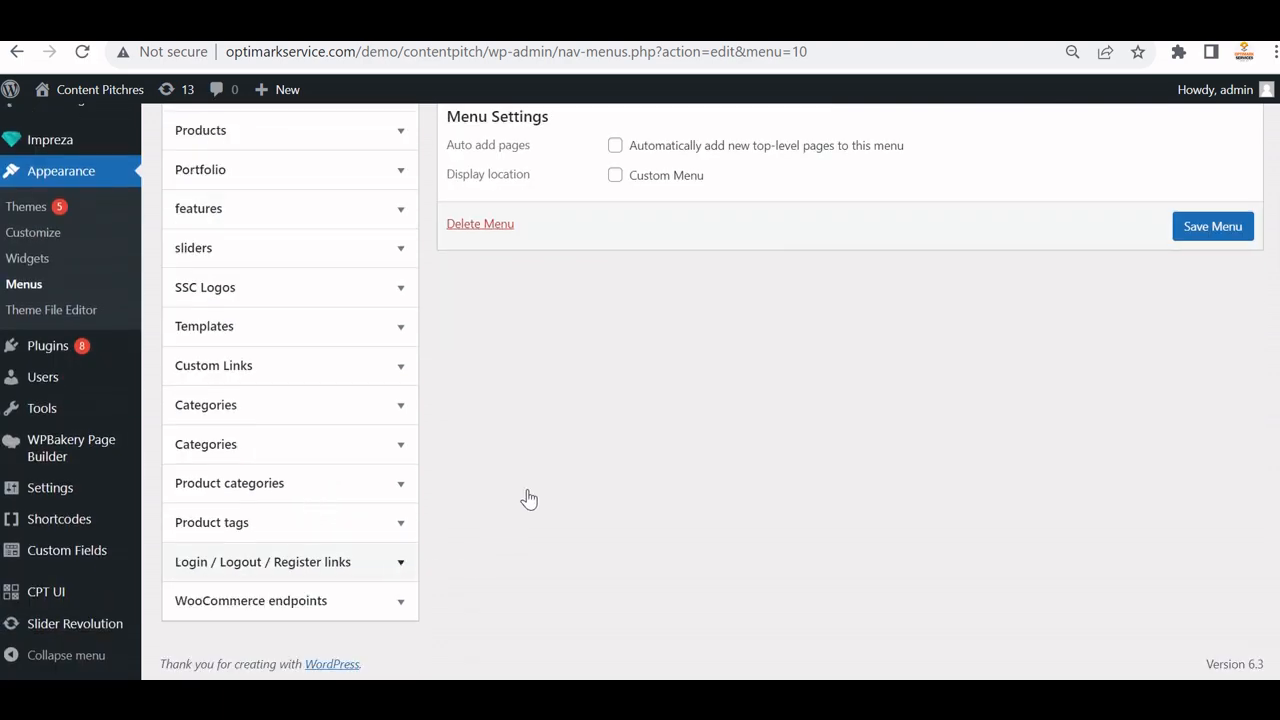
# Show the panel's Usage Information with redirect examples and %currentpage%.
pyautogui.scroll(-2, 527, 489)
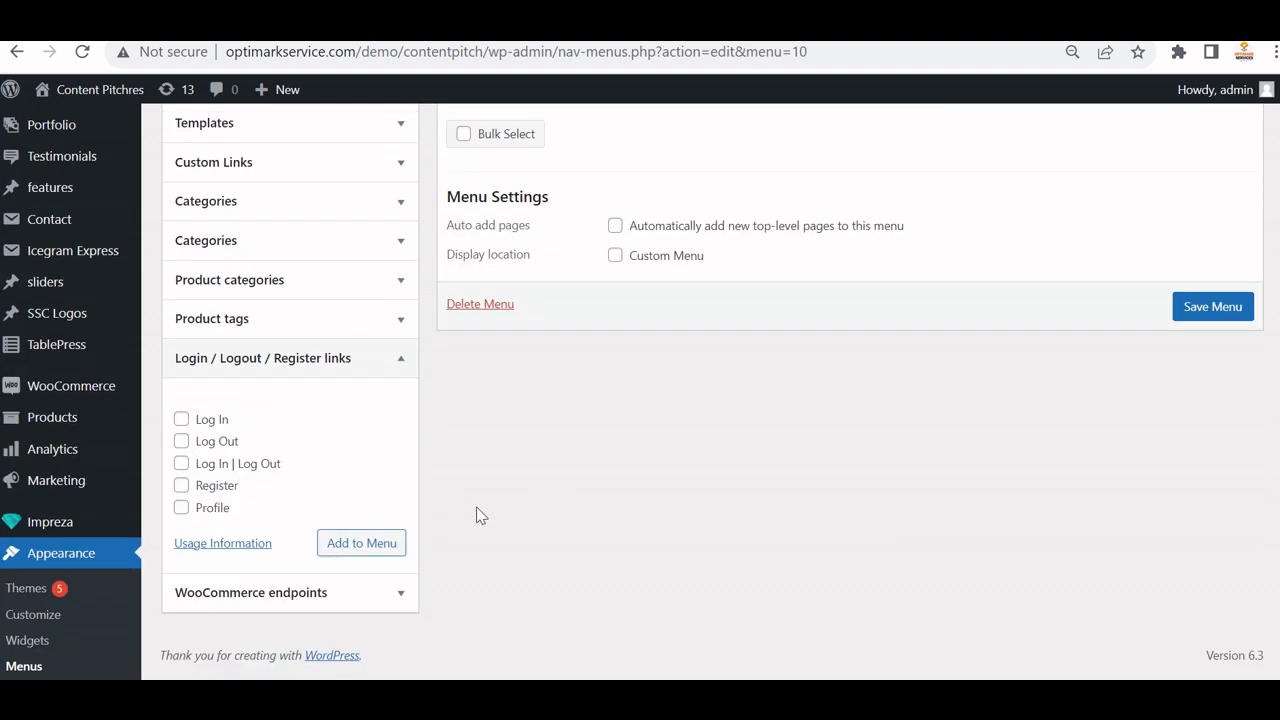
pyautogui.click(195, 550)
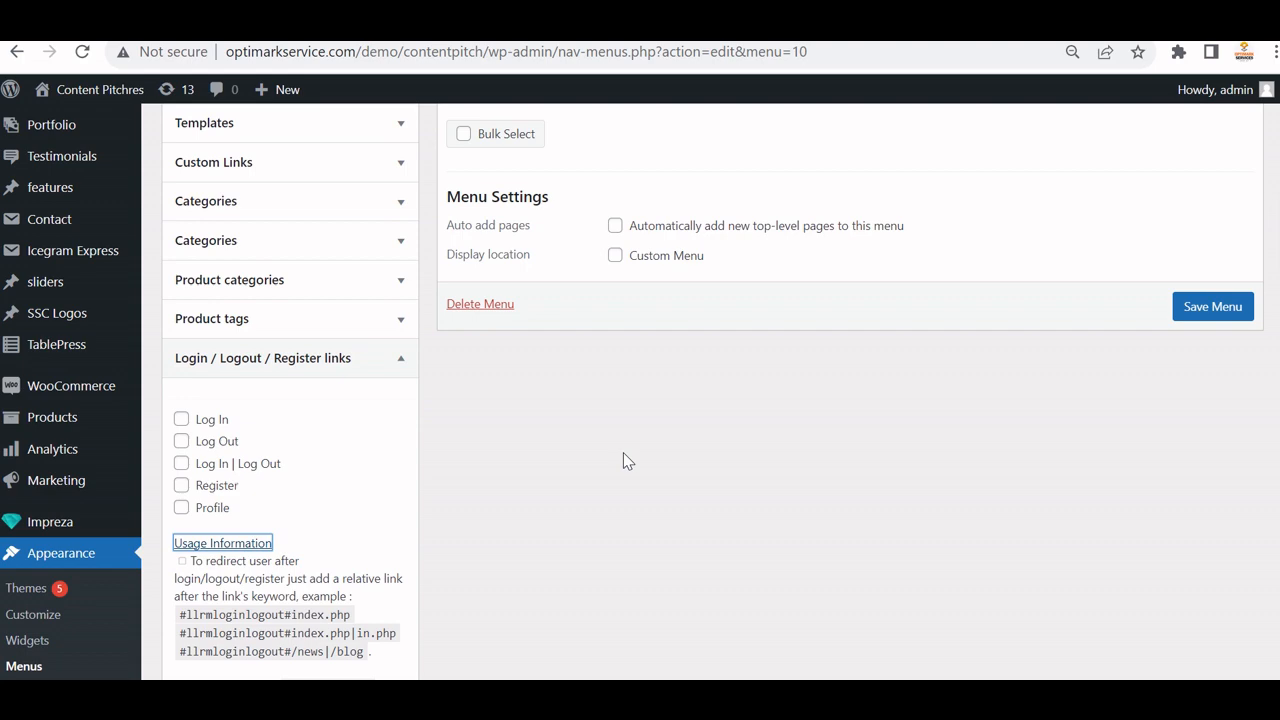
pyautogui.scroll(-2, 386, 497)
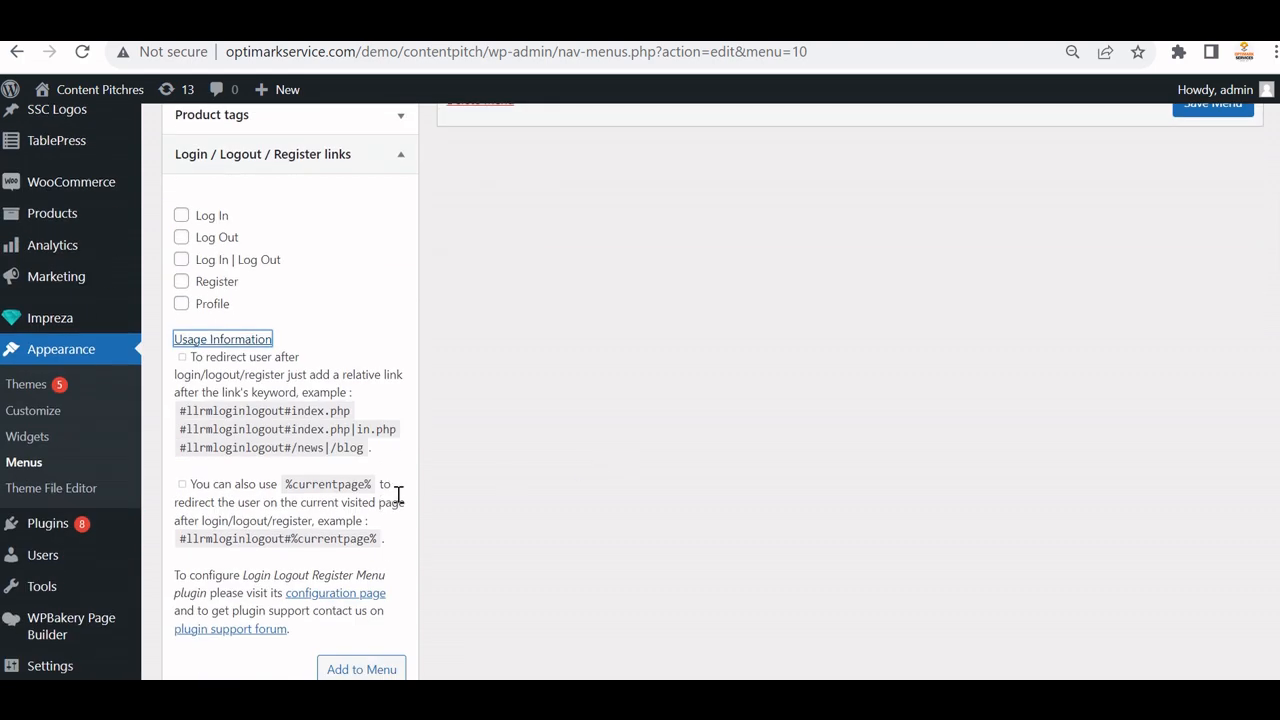
pyautogui.scroll(2, 398, 495)
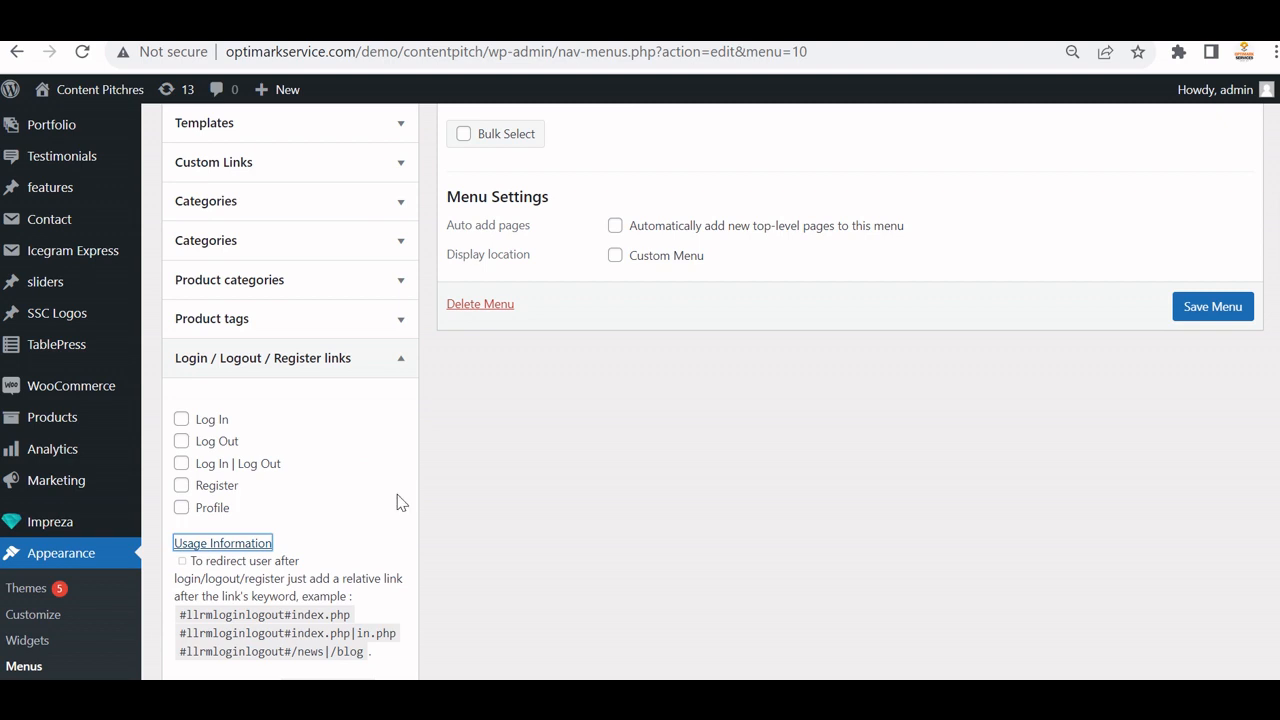
pyautogui.scroll(-1, 398, 502)
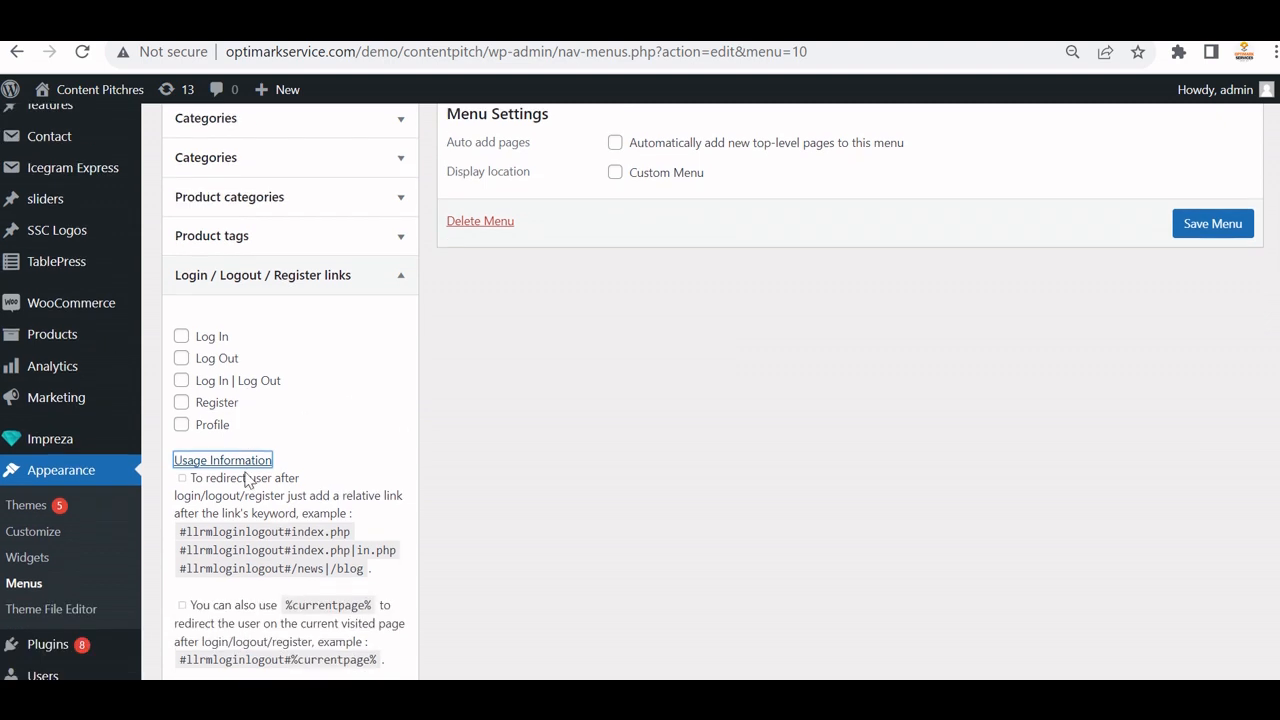
pyautogui.scroll(-1, 52, 548)
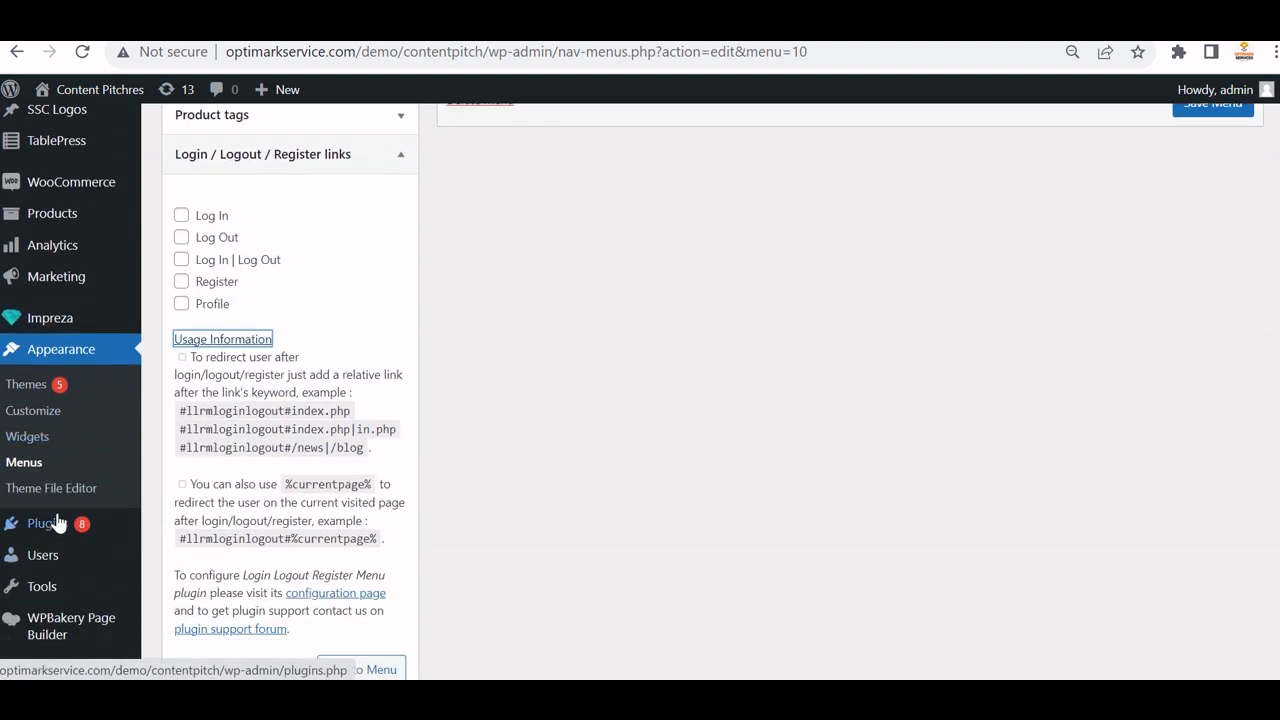
# Go to Plugins > Installed Plugins and find Login Logout Register Menu.
pyautogui.moveTo(43, 523)
pyautogui.click(172, 528)
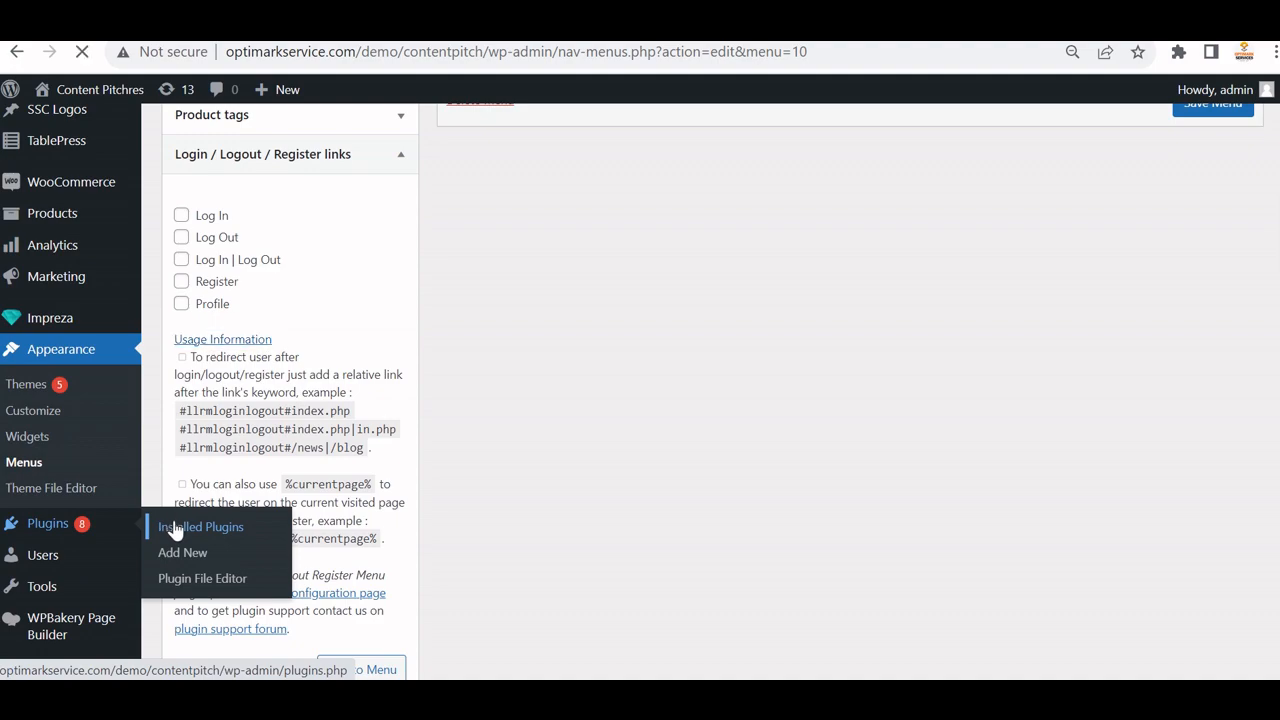
pyautogui.scroll(-1, 538, 462)
pyautogui.scroll(-12, 453, 478)
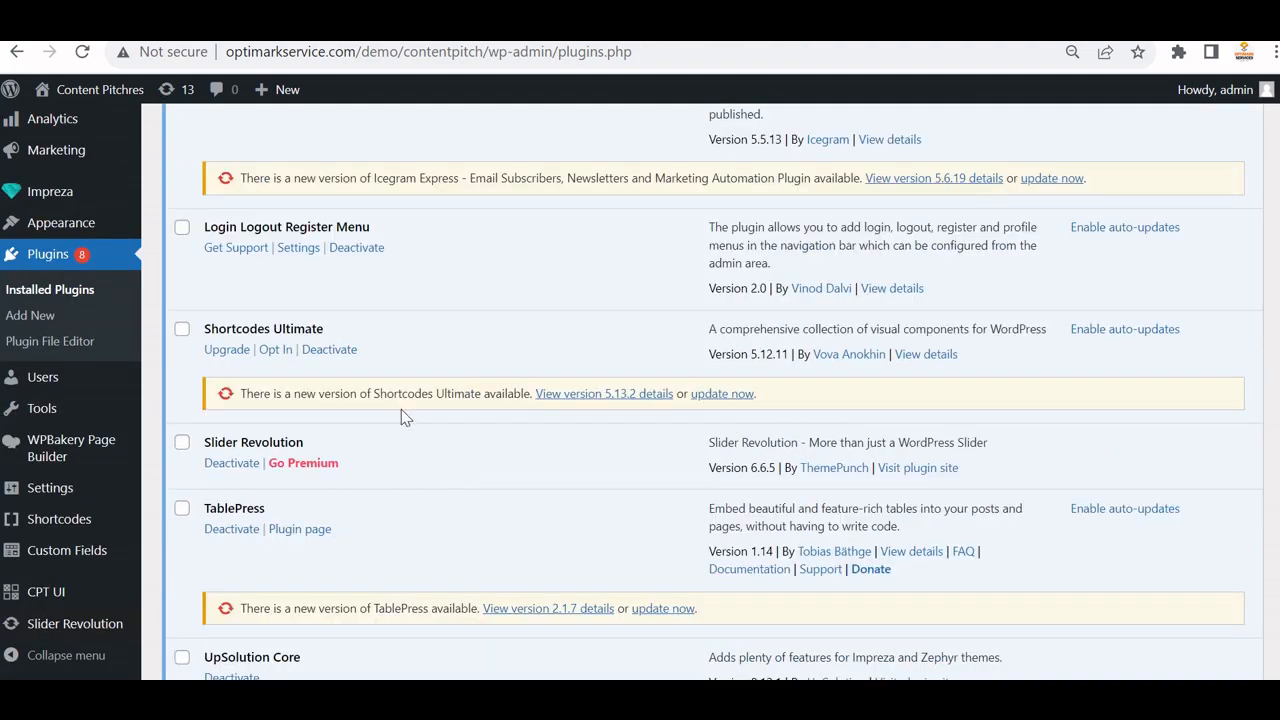
pyautogui.scroll(-1, 401, 412)
pyautogui.scroll(1, 300, 230)
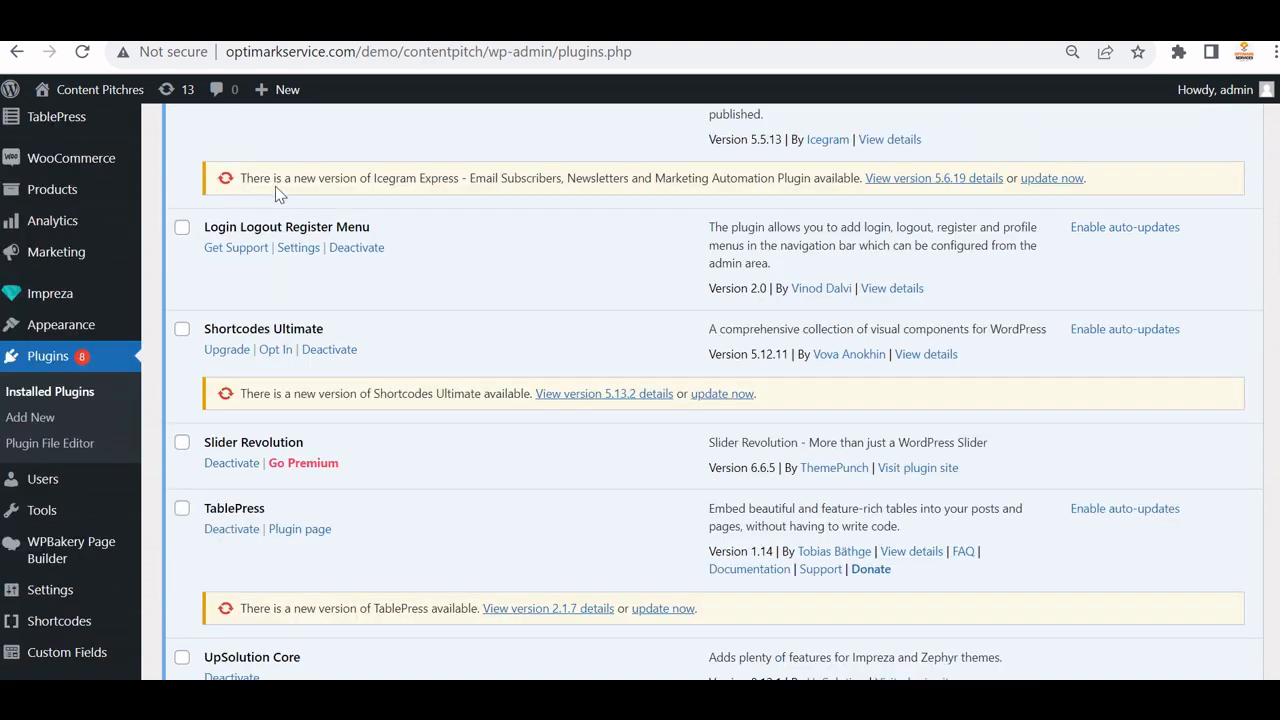
# Review the plugin's shortcodes [llrmlogin], [llrmloginlogout], [llrmprofile] and [llrmlogout], then close the details.
pyautogui.click(886, 290)
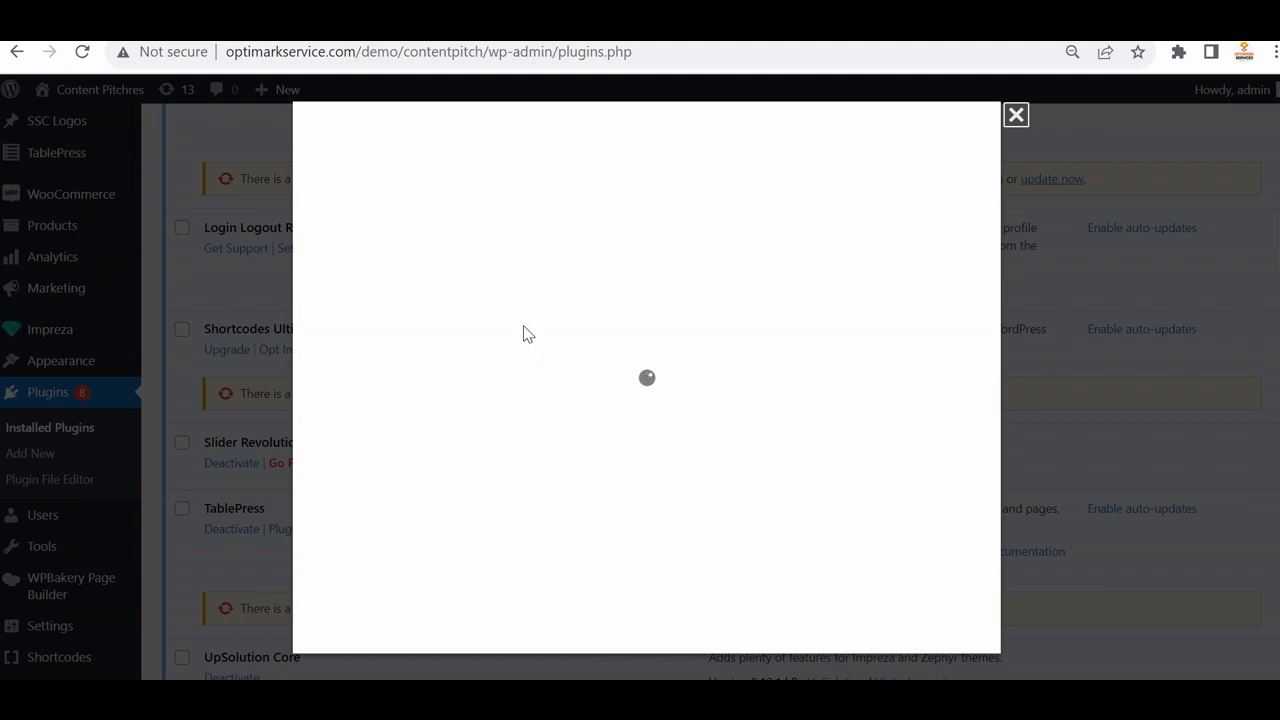
pyautogui.scroll(-4, 589, 386)
pyautogui.scroll(-1, 343, 312)
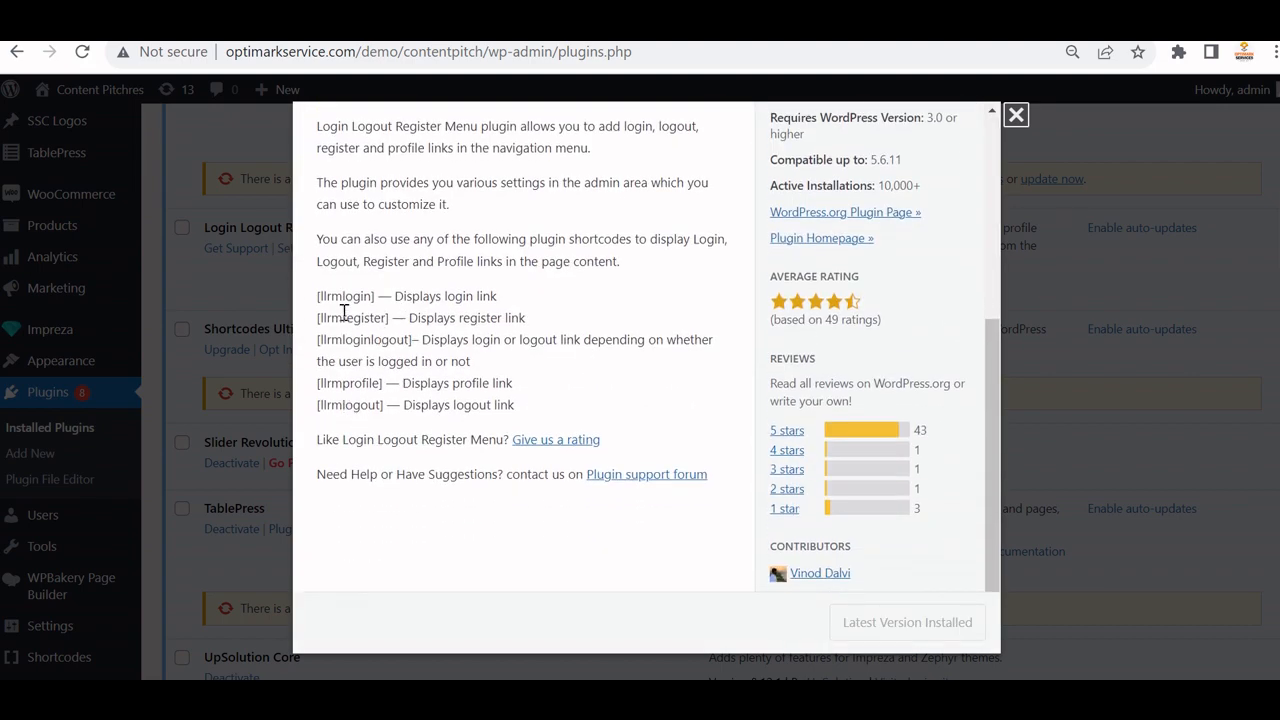
pyautogui.moveTo(318, 297); pyautogui.dragTo(395, 318)
pyautogui.moveTo(318, 345); pyautogui.dragTo(414, 340)
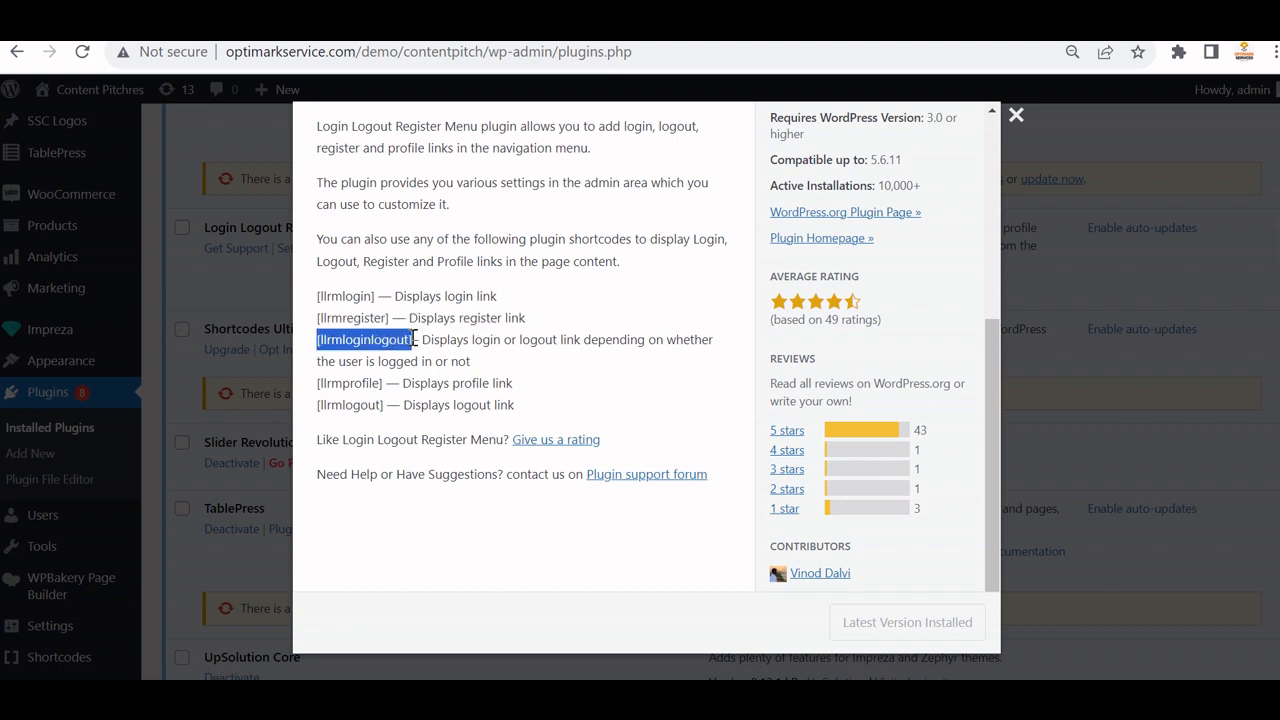
pyautogui.moveTo(385, 383); pyautogui.dragTo(322, 381)
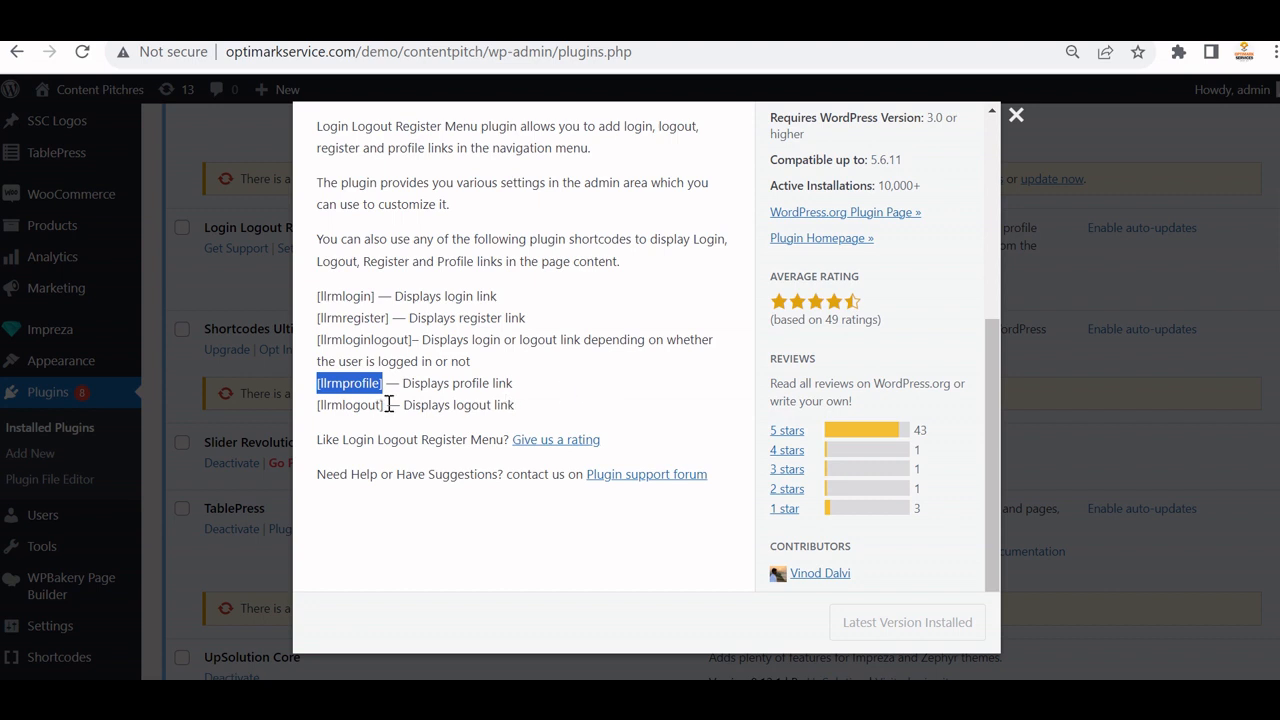
pyautogui.moveTo(390, 404); pyautogui.dragTo(314, 410)
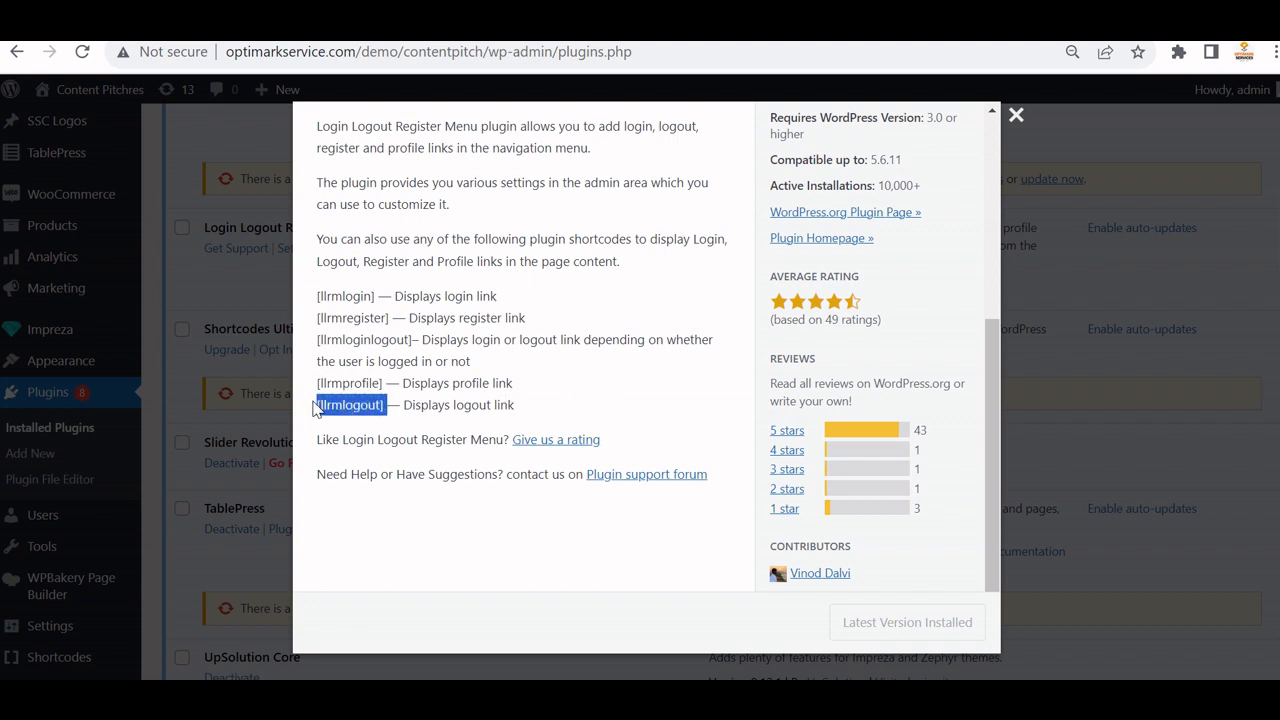
pyautogui.click(627, 376)
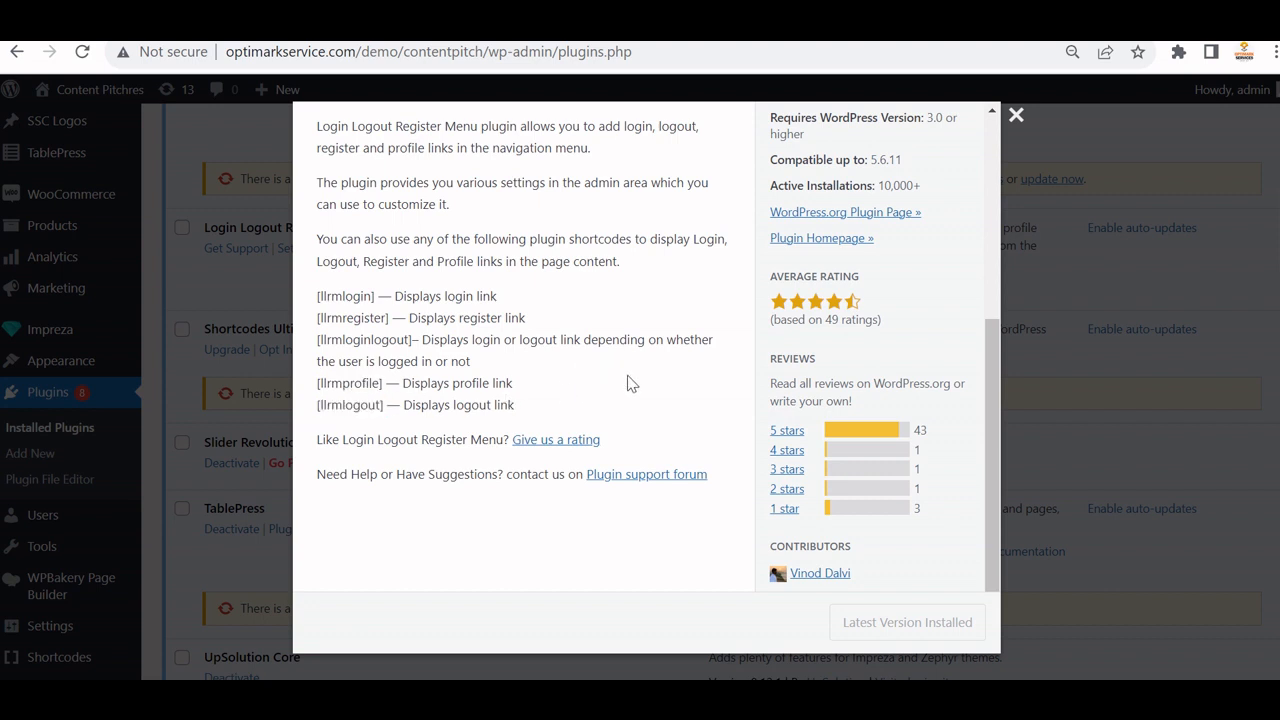
pyautogui.click(1016, 117)
pyautogui.scroll(10, 750, 385)
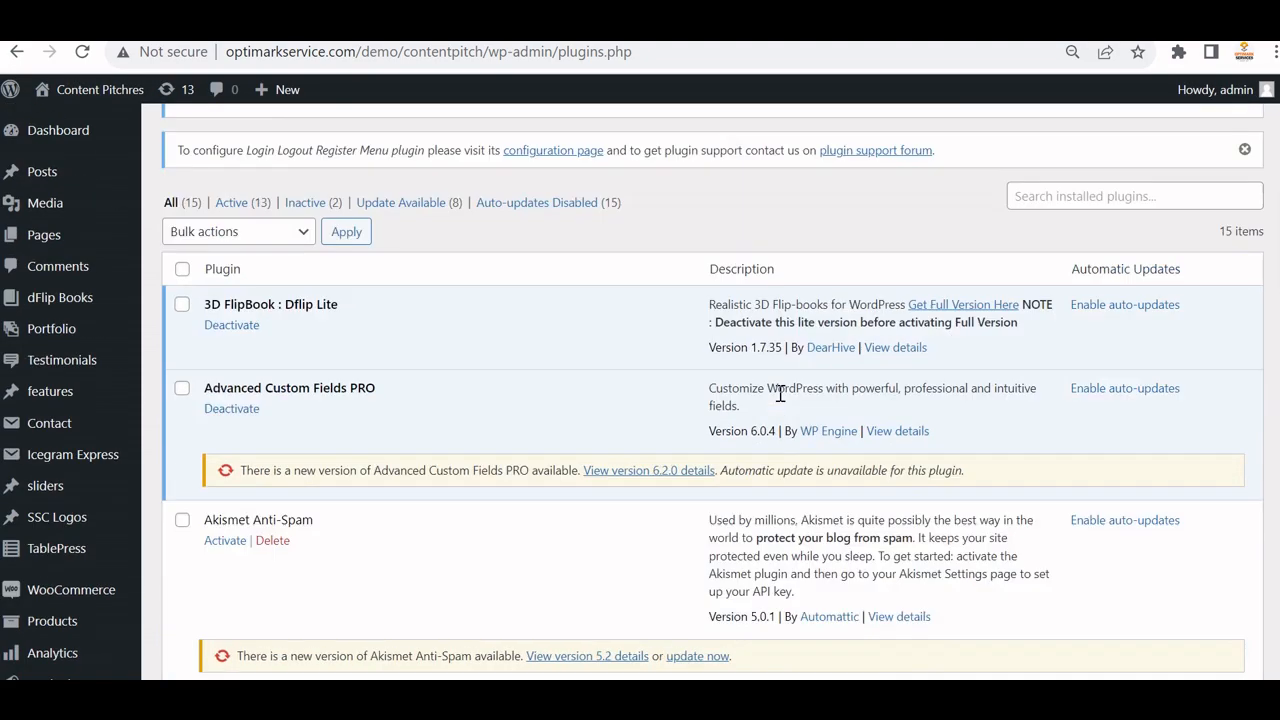
# Scroll to the top and show the 'Howdy, admin' menu with Edit Profile and Log Out.
pyautogui.scroll(3, 780, 393)
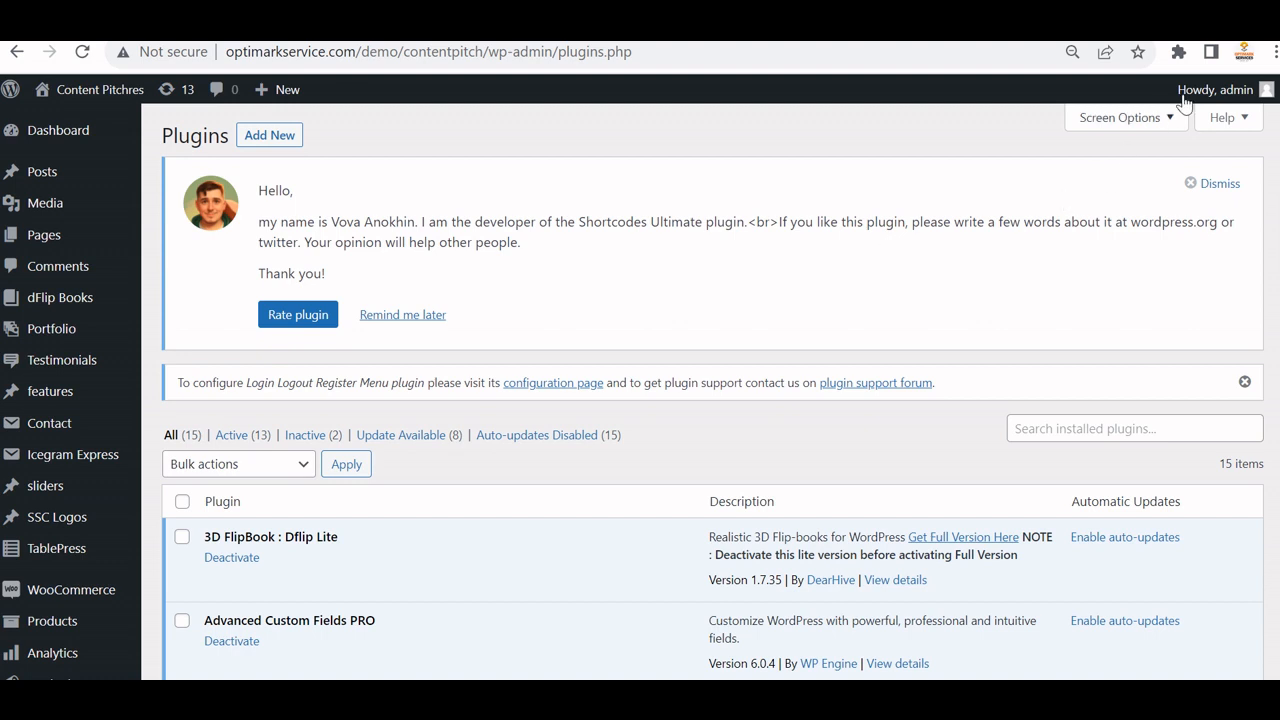
pyautogui.moveTo(1210, 95)
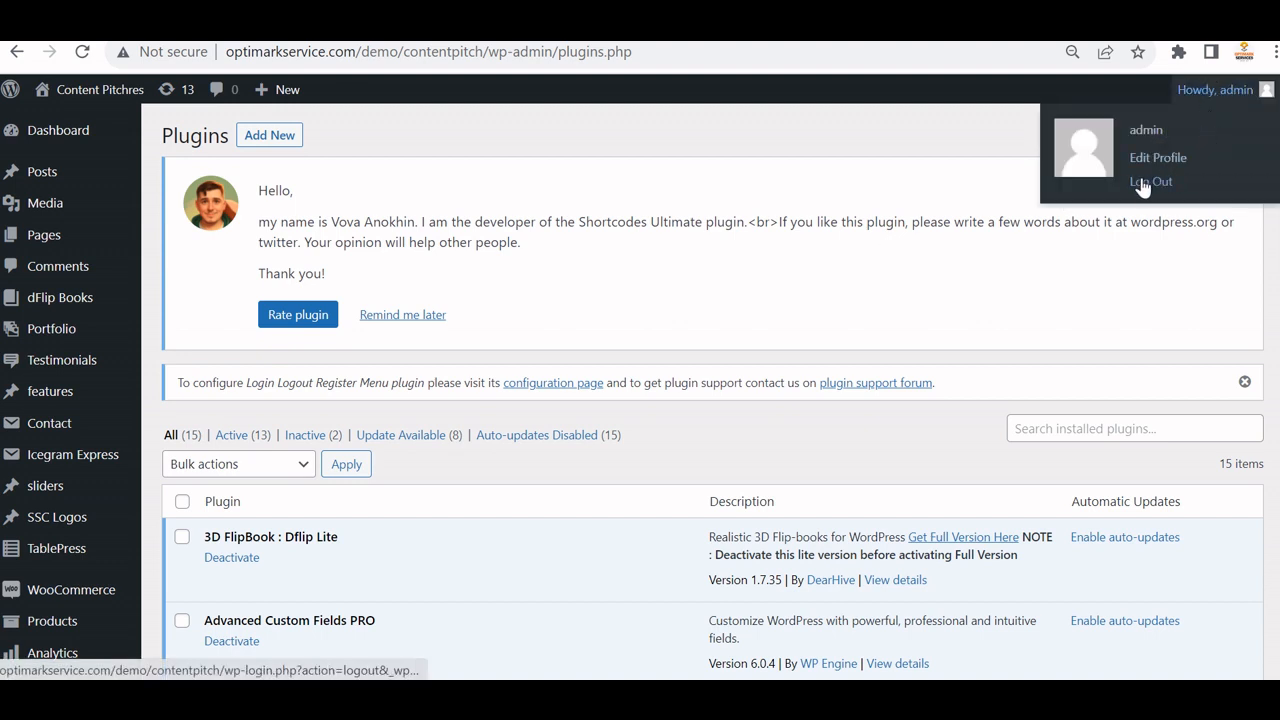